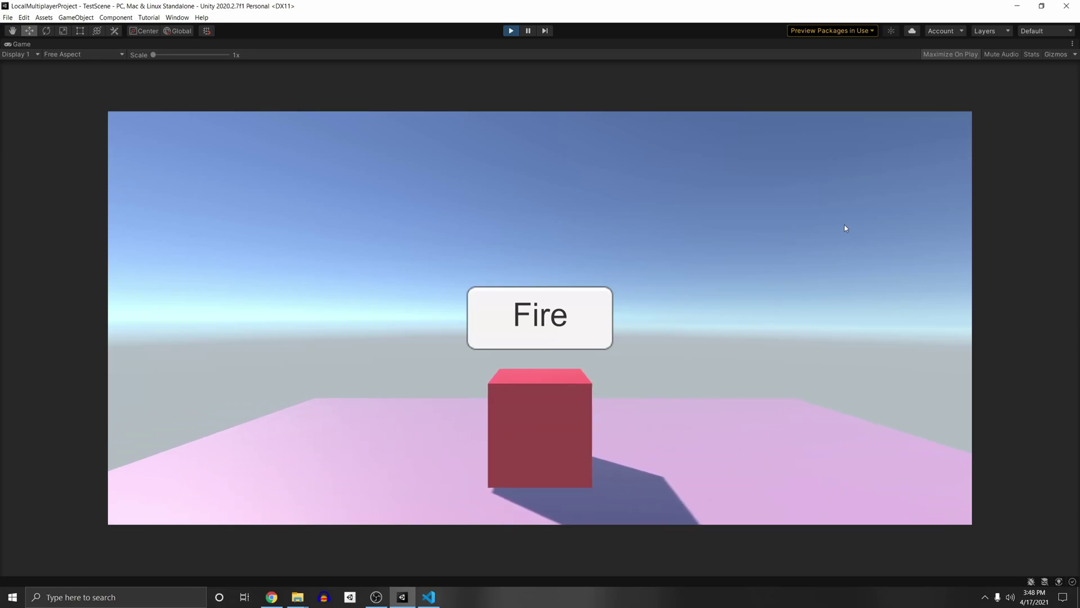
# Step: Join a second player in the running TestScene and fire the left player's Fire button twice
pyautogui.click(845, 228)
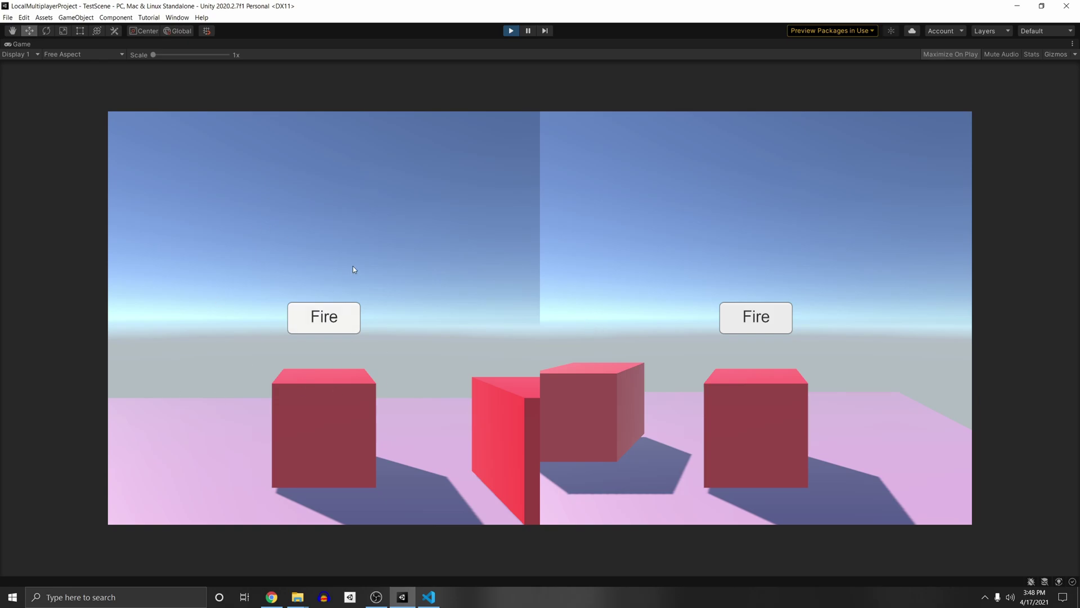
pyautogui.click(308, 327)
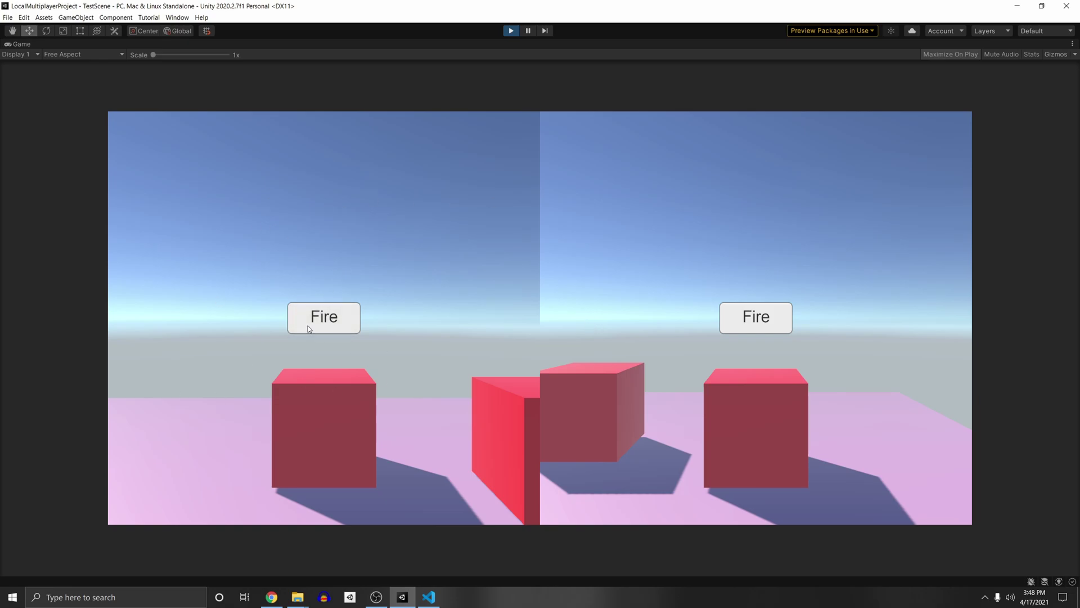
pyautogui.click(309, 329)
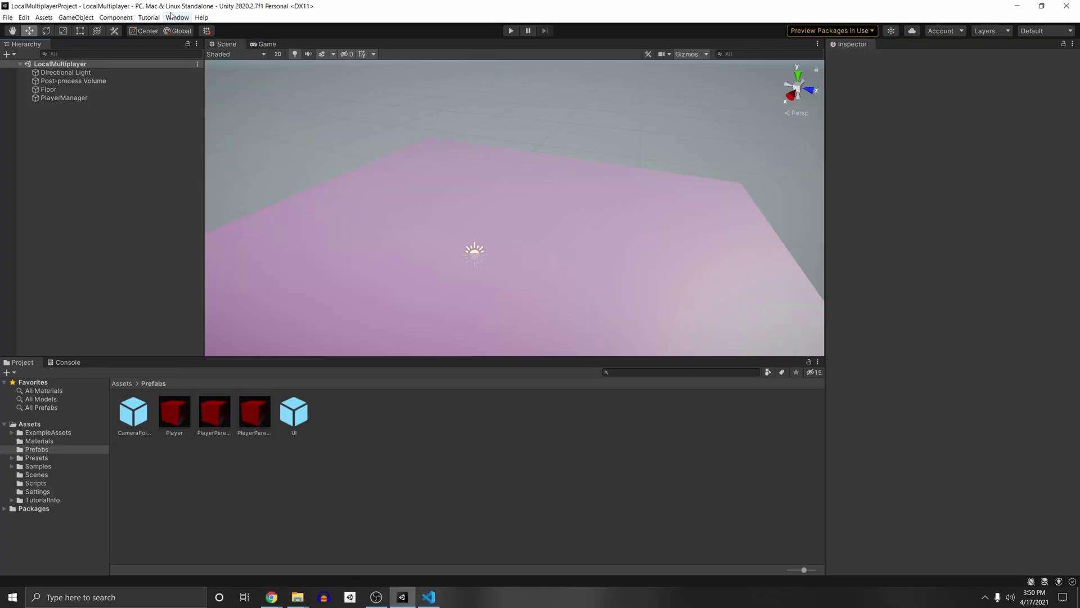
# Step: Confirm Input System 1.1.0-preview.3 in the Package Manager's Unity Registry, then view advanced project settings
pyautogui.click(182, 21)
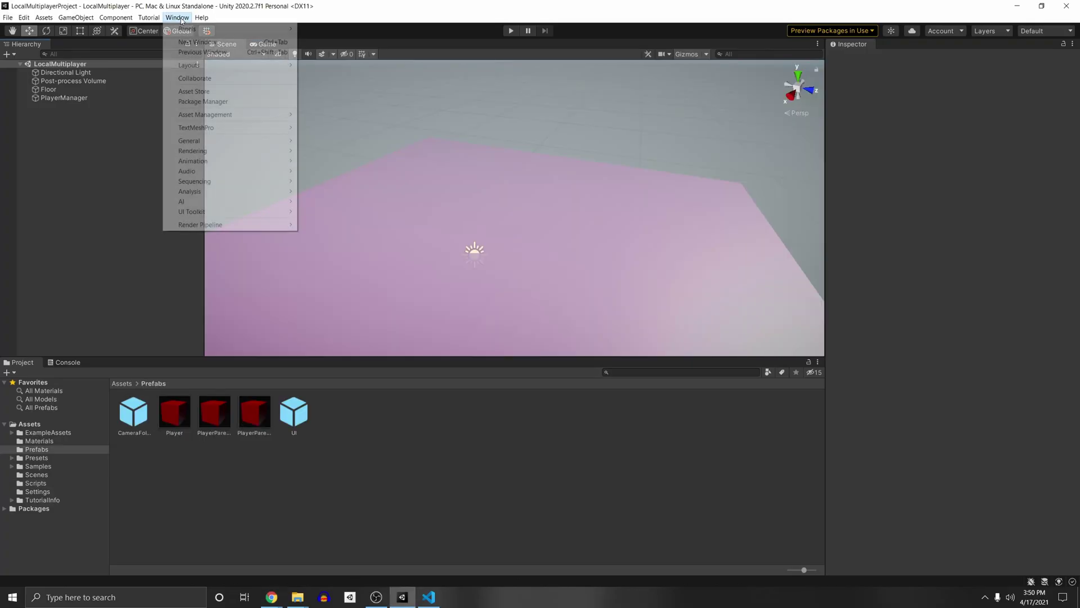
pyautogui.click(218, 102)
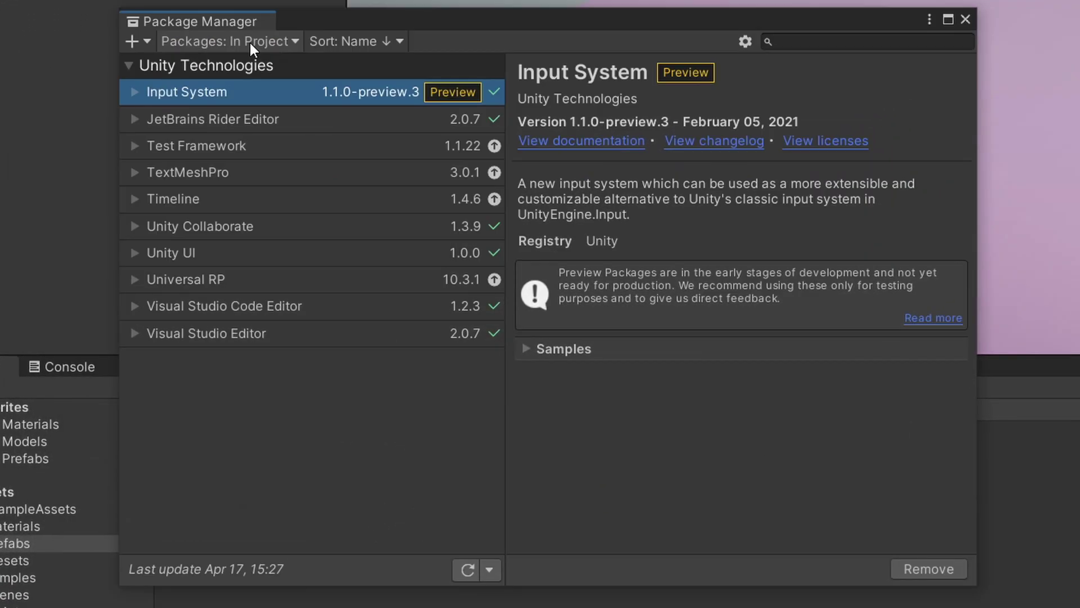
pyautogui.click(248, 40)
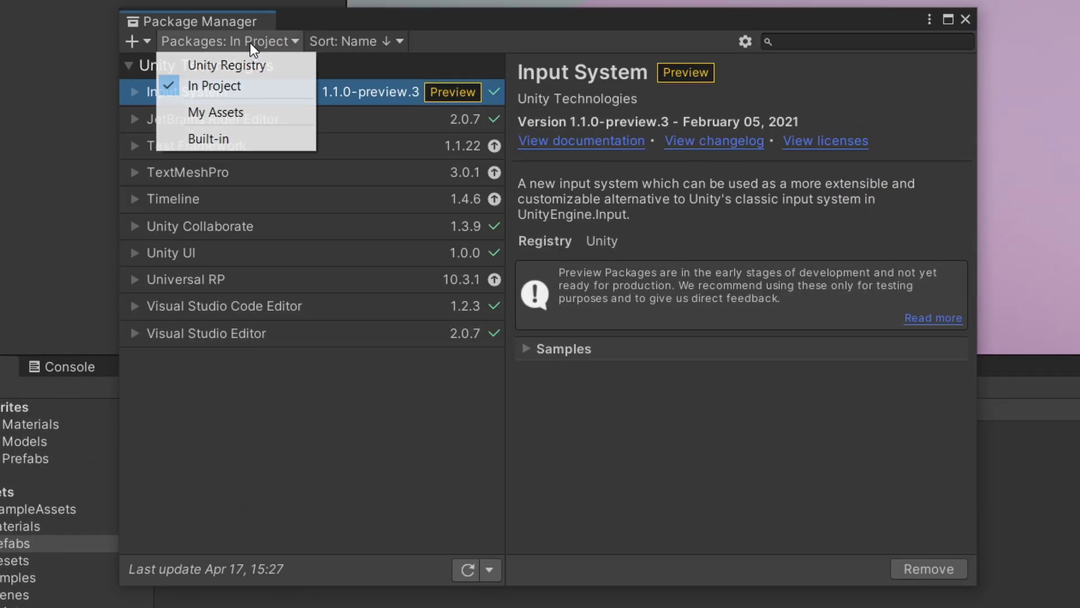
pyautogui.click(271, 68)
pyautogui.scroll(-15, 249, 207)
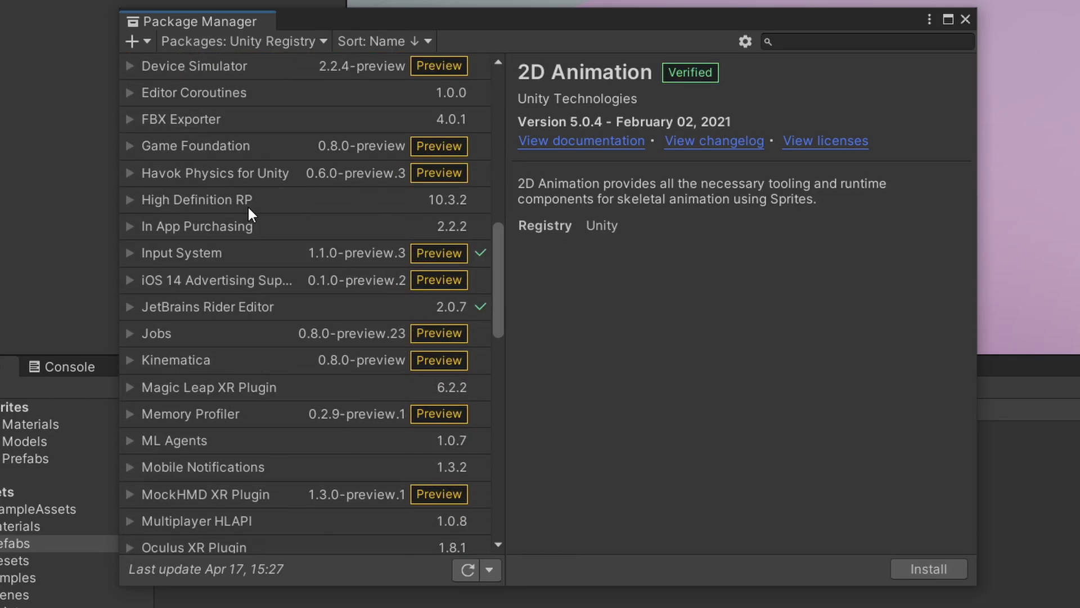
pyautogui.scroll(5, 246, 213)
pyautogui.click(134, 180)
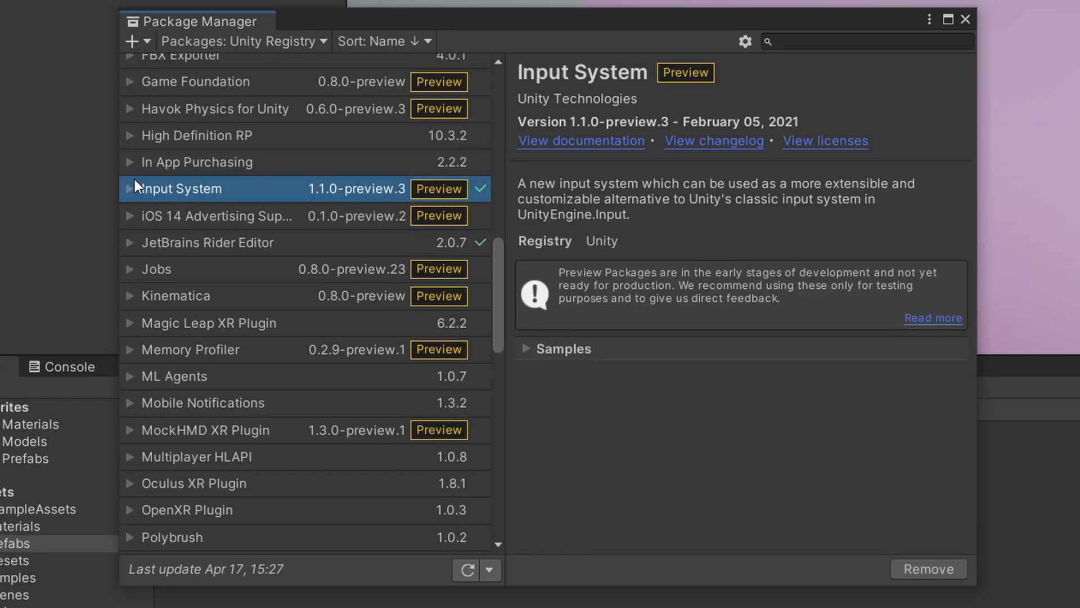
pyautogui.click(126, 182)
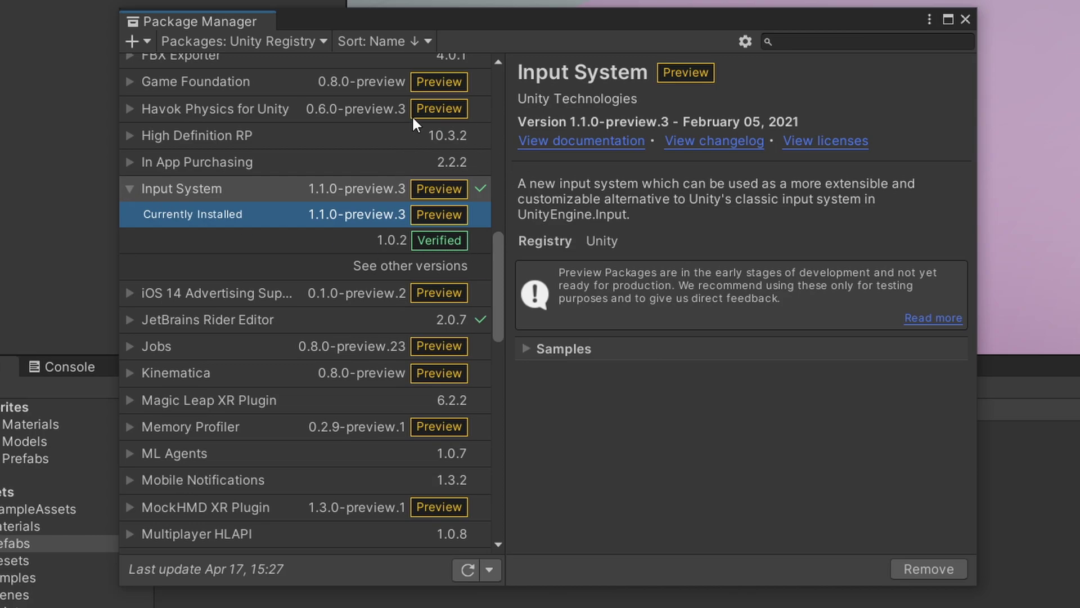
pyautogui.click(743, 40)
pyautogui.click(799, 65)
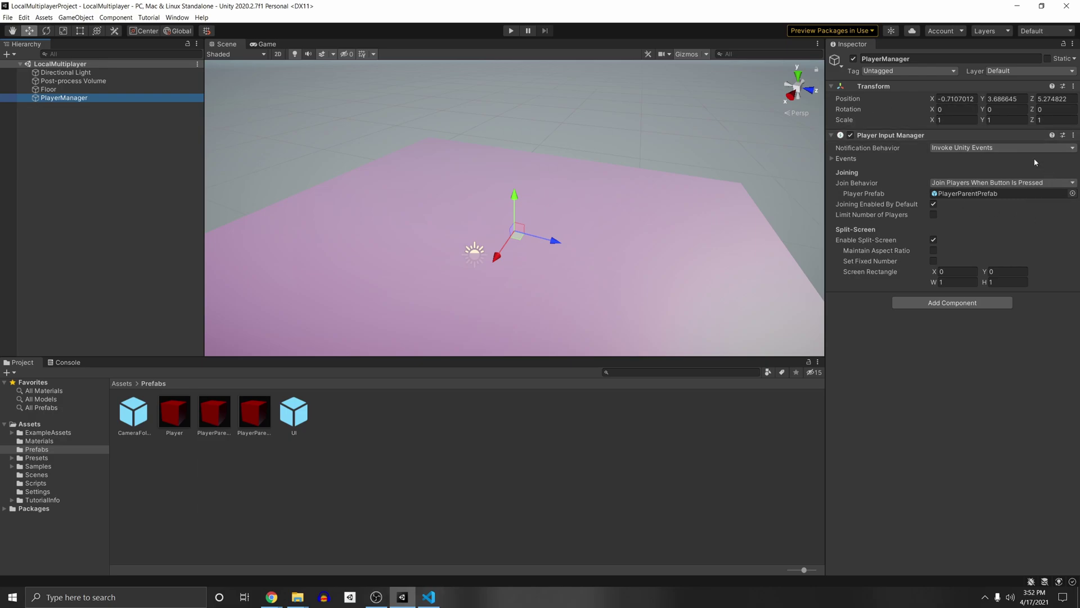
# Step: In PlayerParentPrefab, inspect the Player's input events: Move calls OnMove and Jump calls OnJump
pyautogui.doubleClick(959, 194)
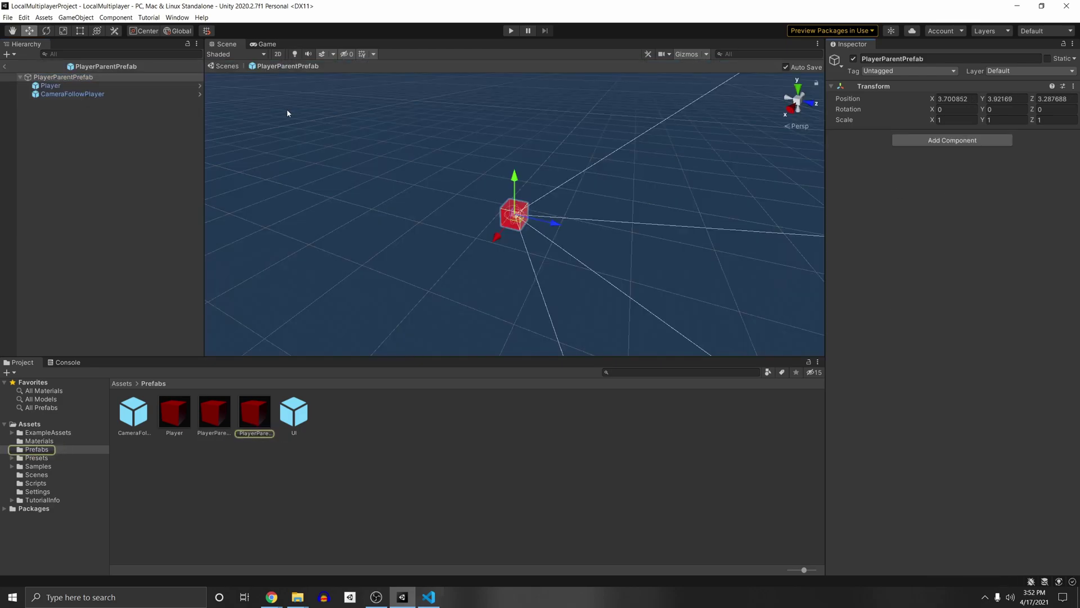
pyautogui.click(76, 85)
pyautogui.click(83, 94)
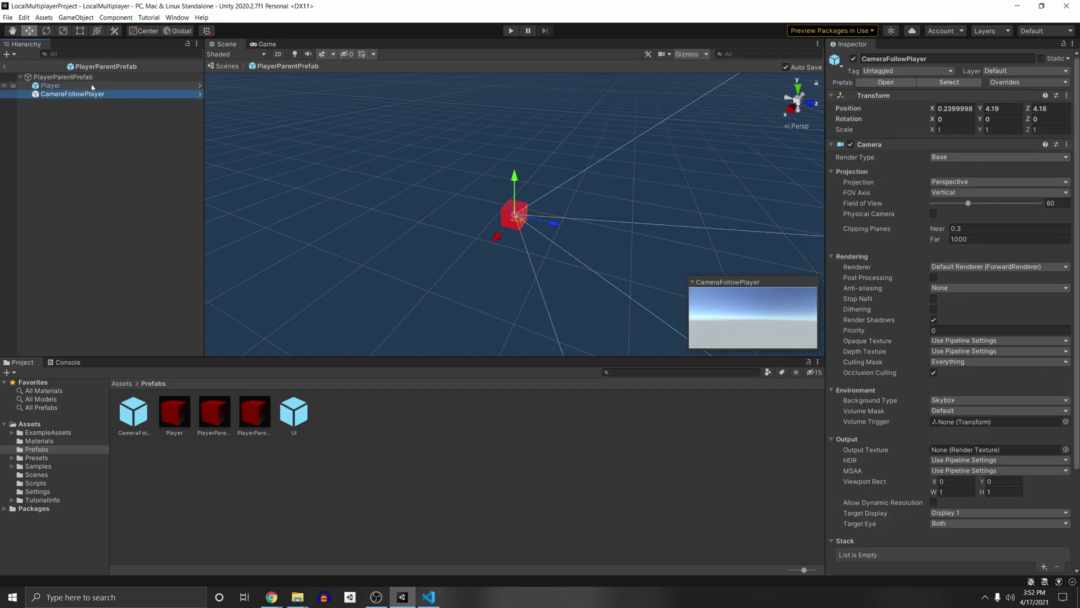
pyautogui.click(92, 86)
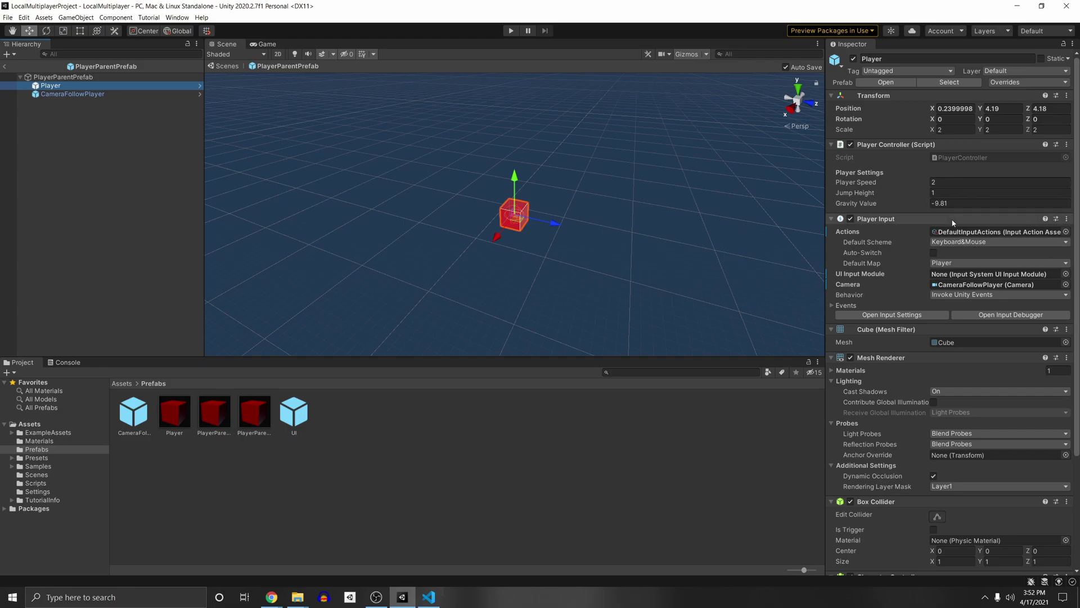
pyautogui.click(846, 305)
pyautogui.scroll(-5, 886, 168)
pyautogui.scroll(5, 886, 142)
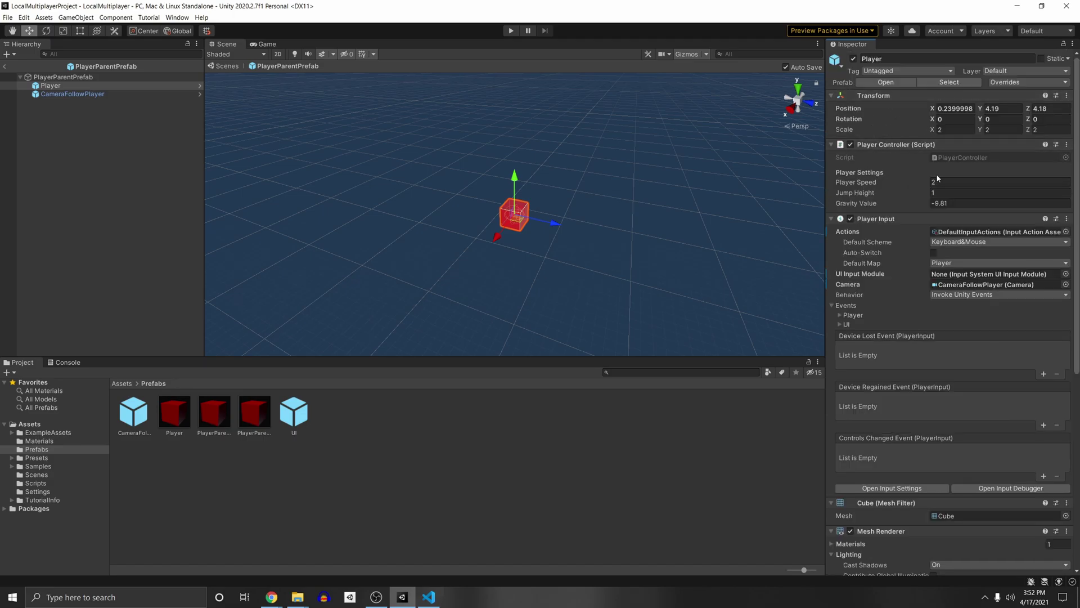
pyautogui.click(841, 317)
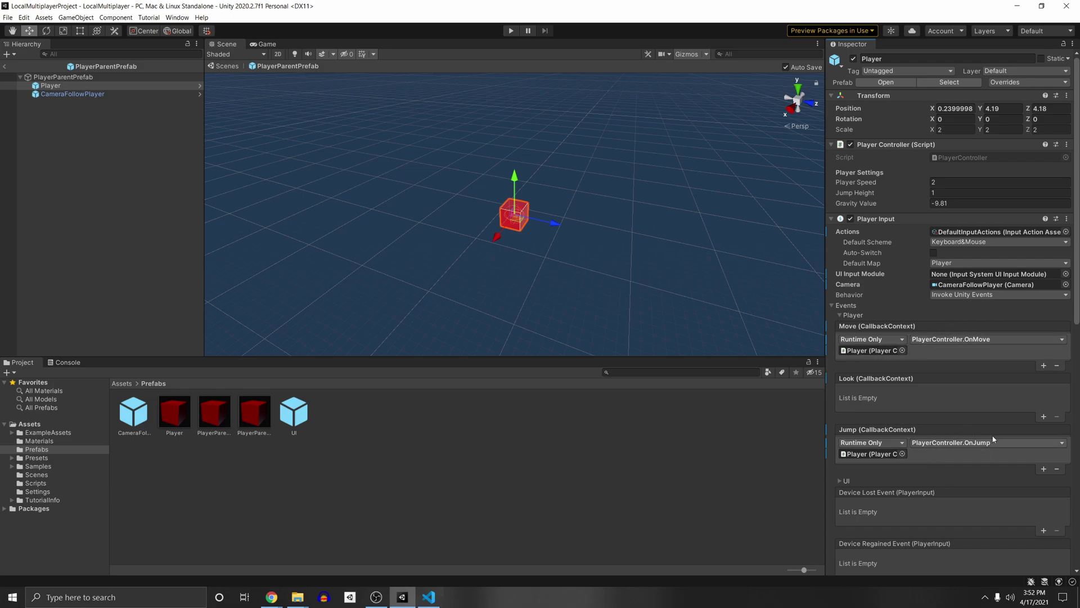
pyautogui.click(429, 596)
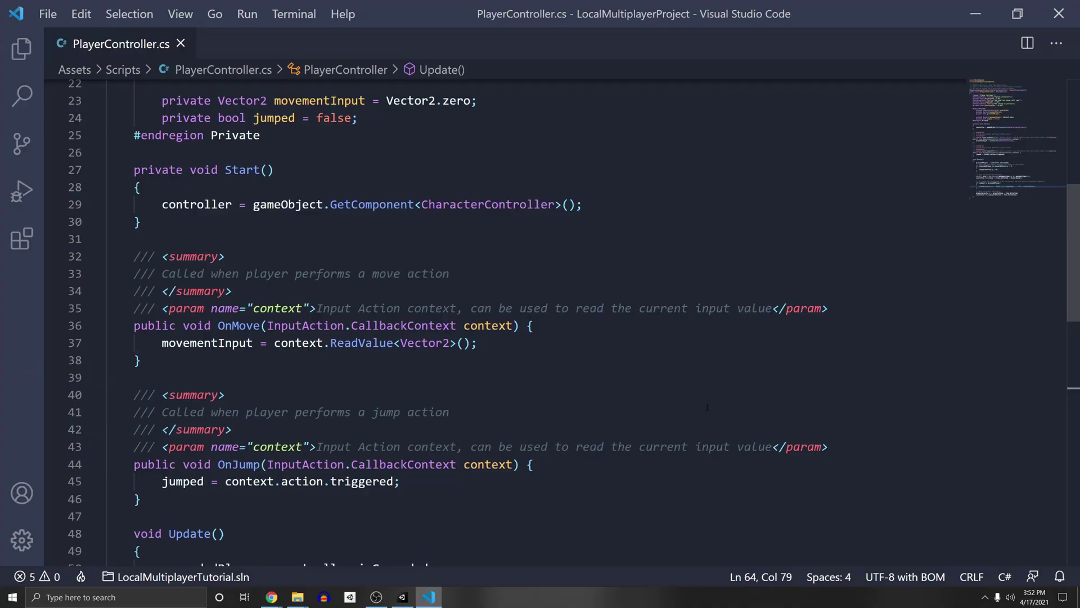
pyautogui.scroll(7, 717, 393)
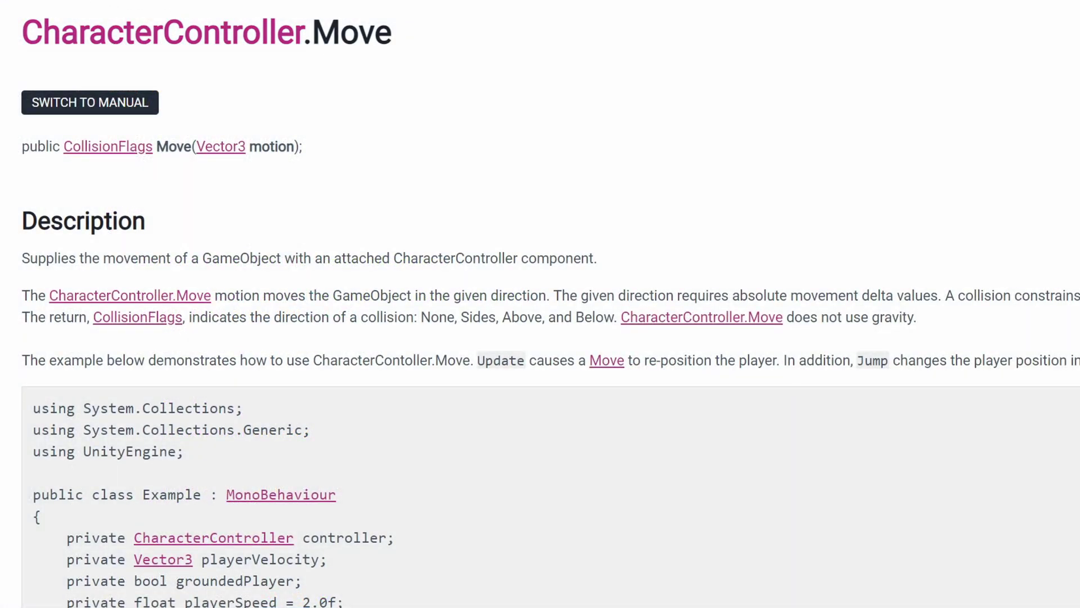
pyautogui.scroll(-5, 562, 131)
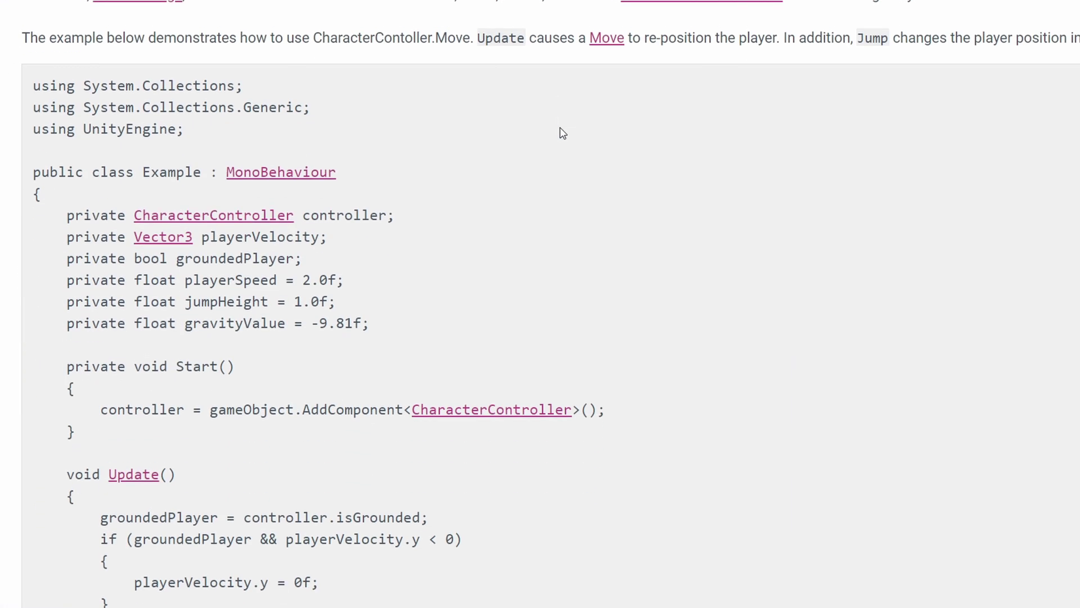
pyautogui.scroll(-4, 563, 133)
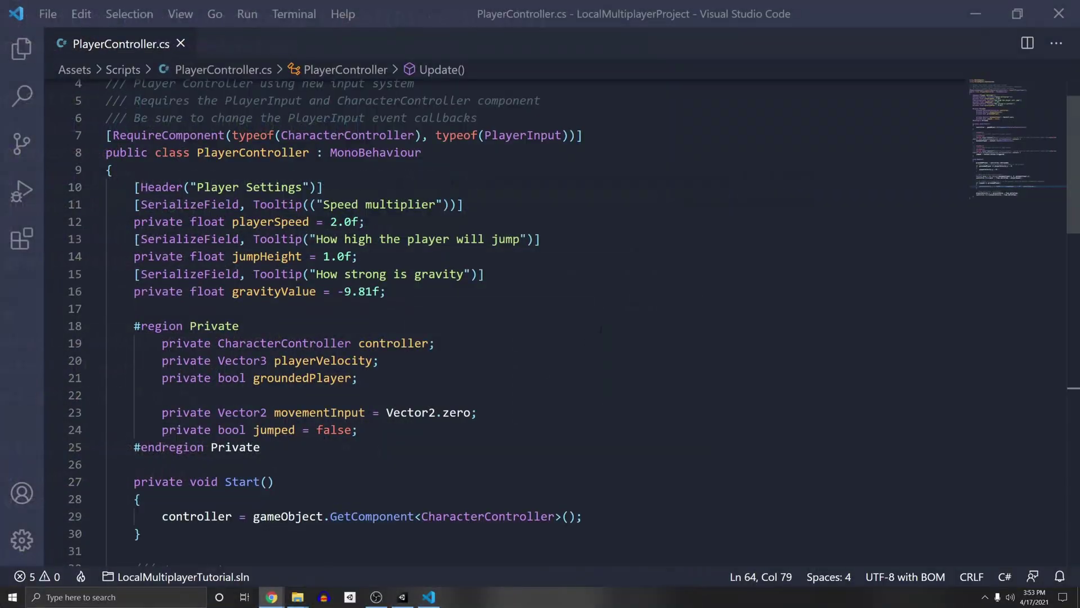
pyautogui.scroll(-8, 586, 341)
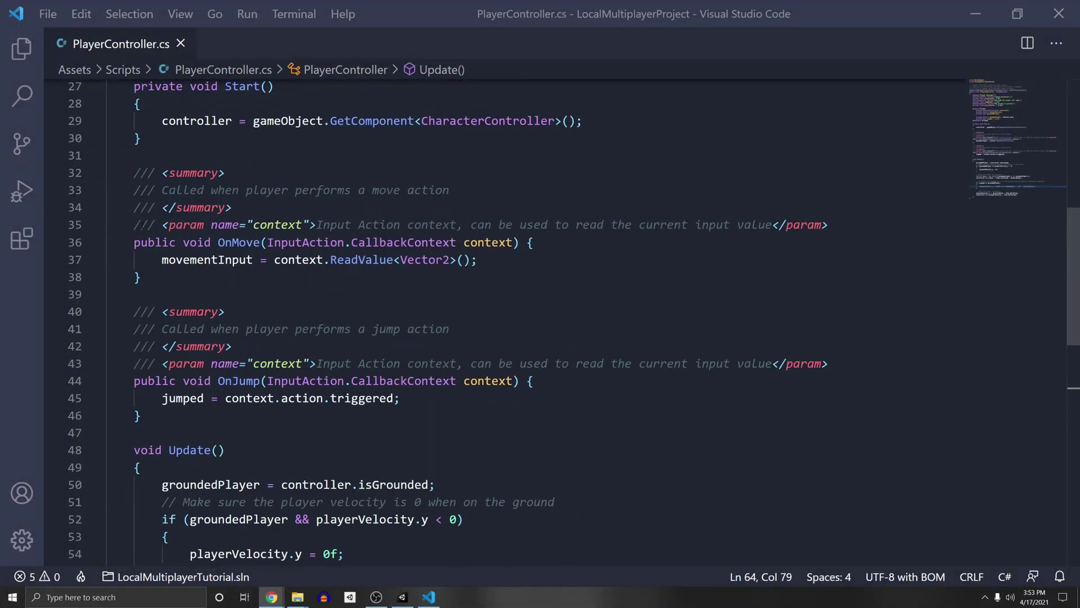
pyautogui.moveTo(134, 242); pyautogui.dragTo(260, 259)
pyautogui.click(140, 277)
pyautogui.moveTo(162, 398); pyautogui.dragTo(205, 398)
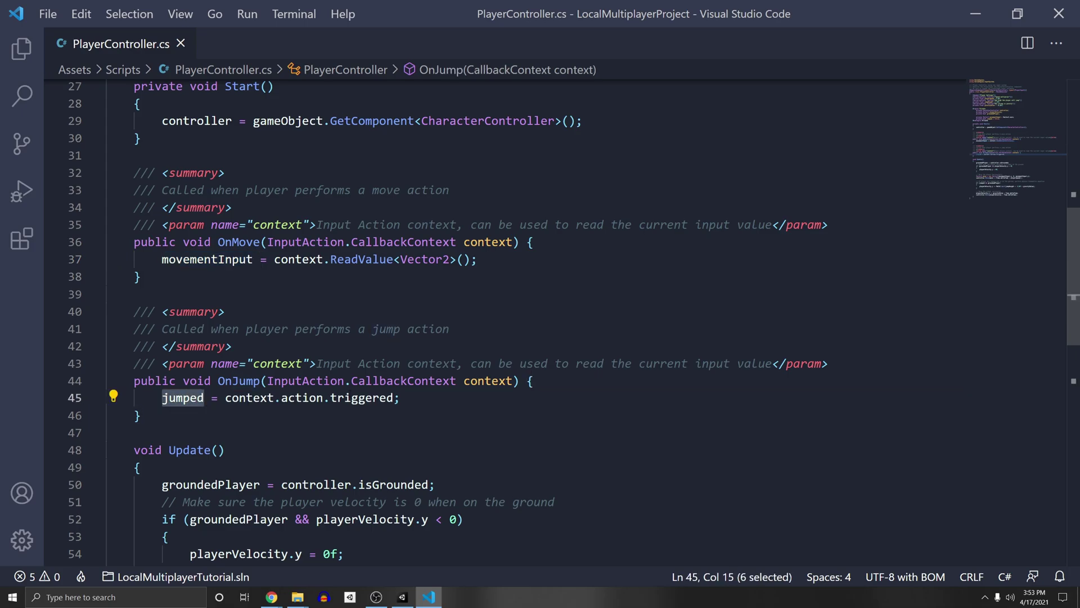
pyautogui.scroll(-7, 213, 353)
pyautogui.moveTo(190, 353); pyautogui.dragTo(232, 353)
# Step: Add a UI Canvas as a child of PlayerParentPrefab
pyautogui.hotkey('alt', 'Tab')
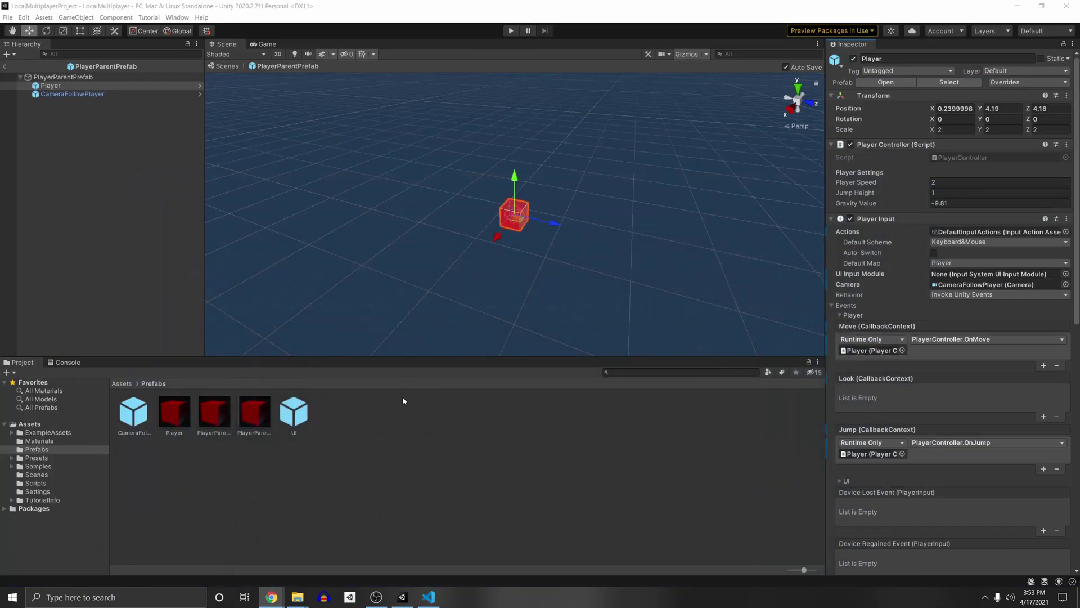
pyautogui.click(693, 448)
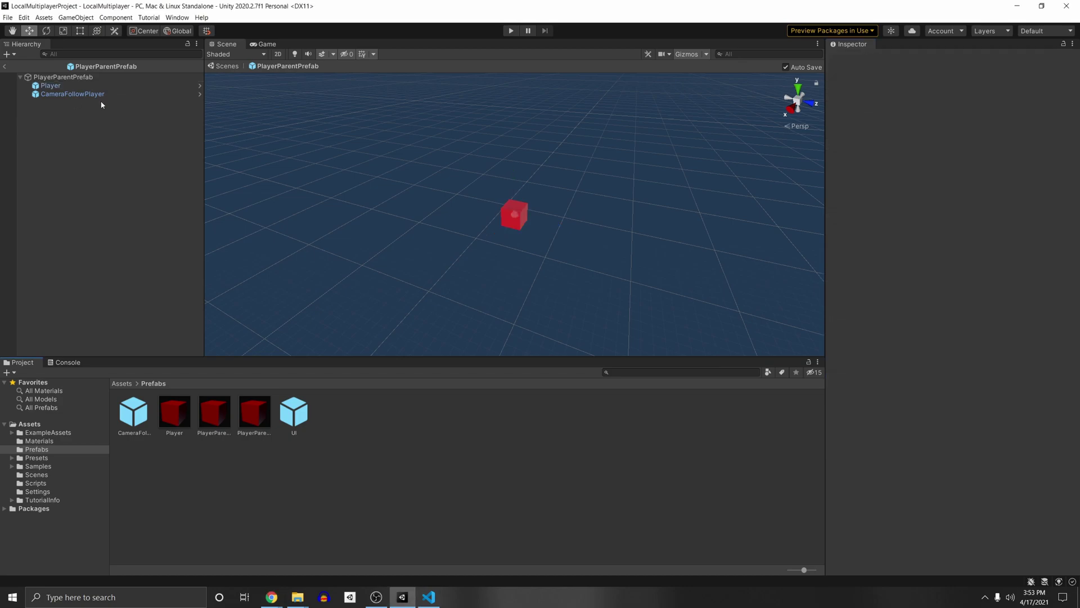
pyautogui.rightClick(82, 78)
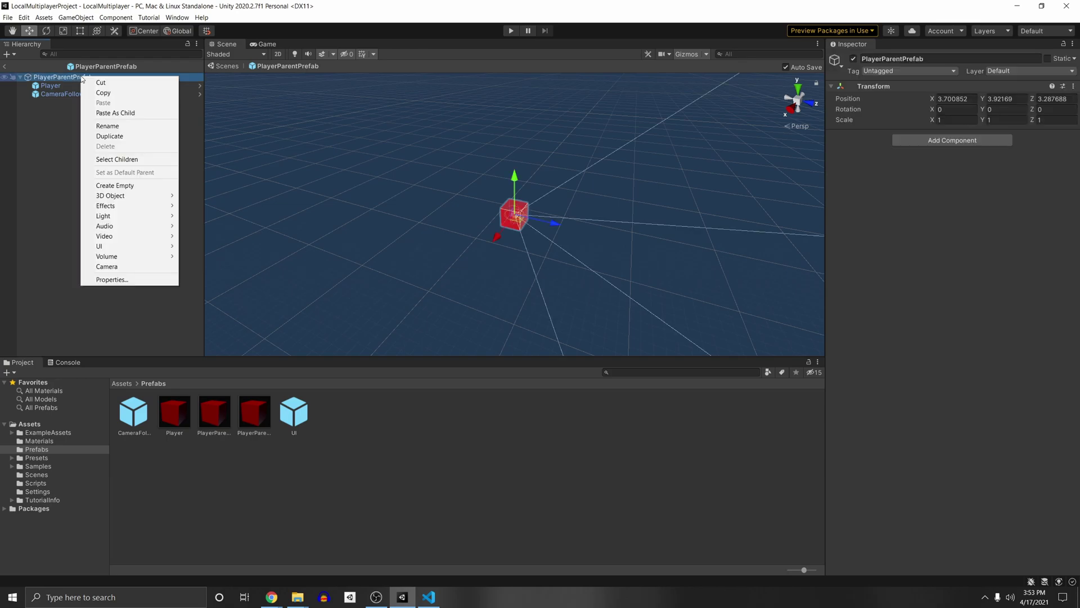
pyautogui.moveTo(149, 247)
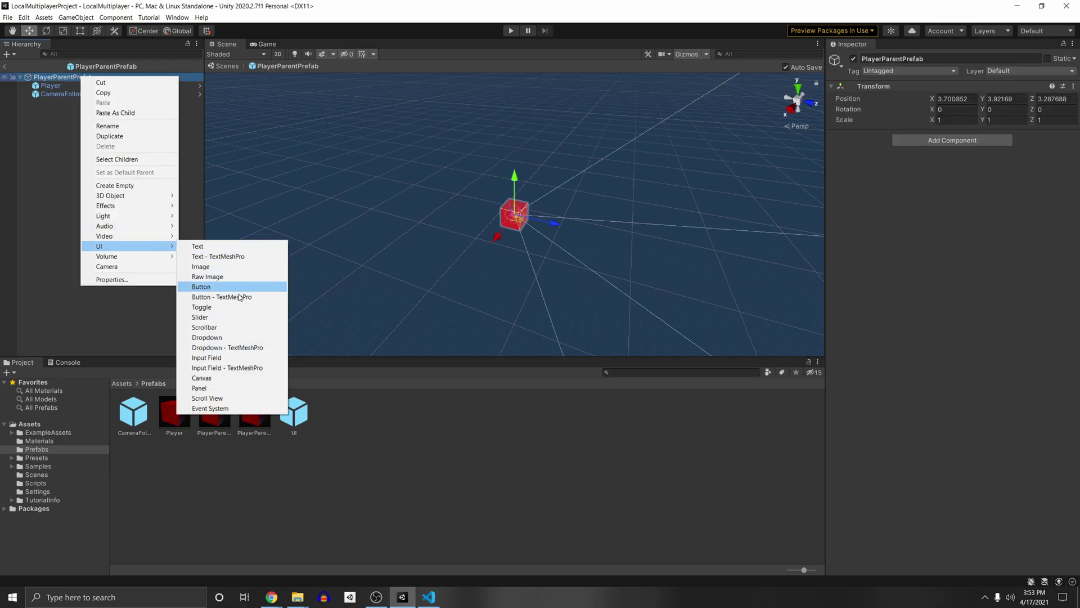
pyautogui.click(241, 379)
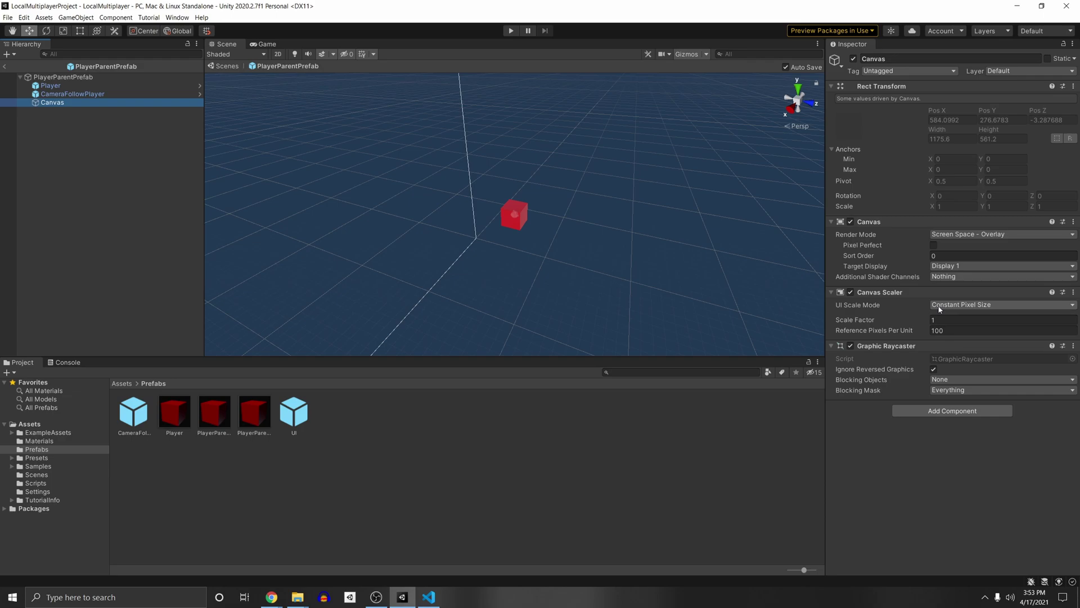
# Step: Set the Canvas Scaler to Scale With Screen Size with a 1920 × 1080 reference resolution
pyautogui.click(1007, 310)
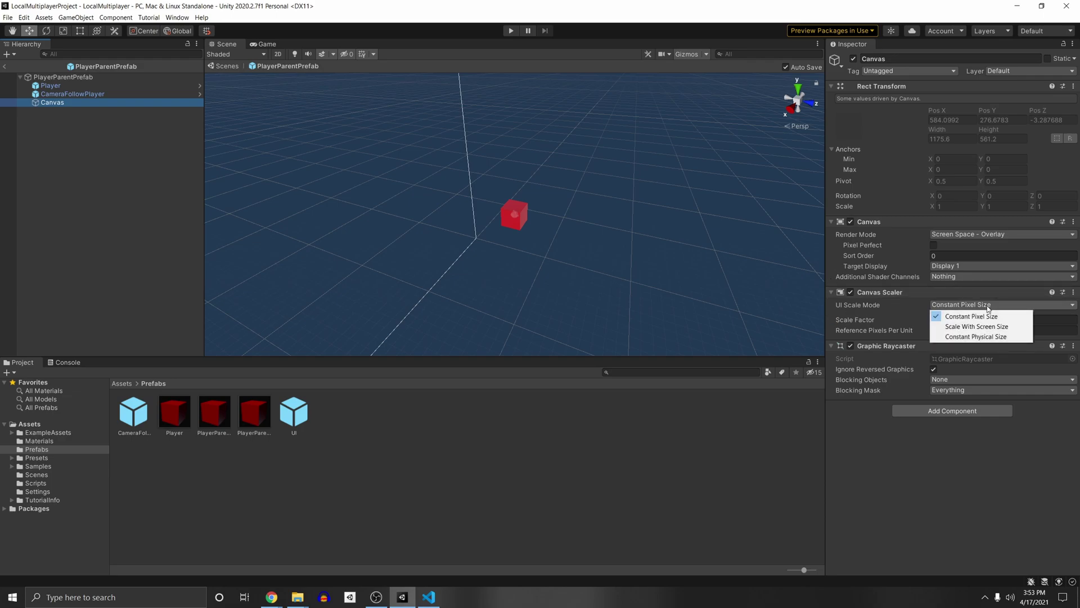
pyautogui.click(990, 327)
pyautogui.click(950, 320)
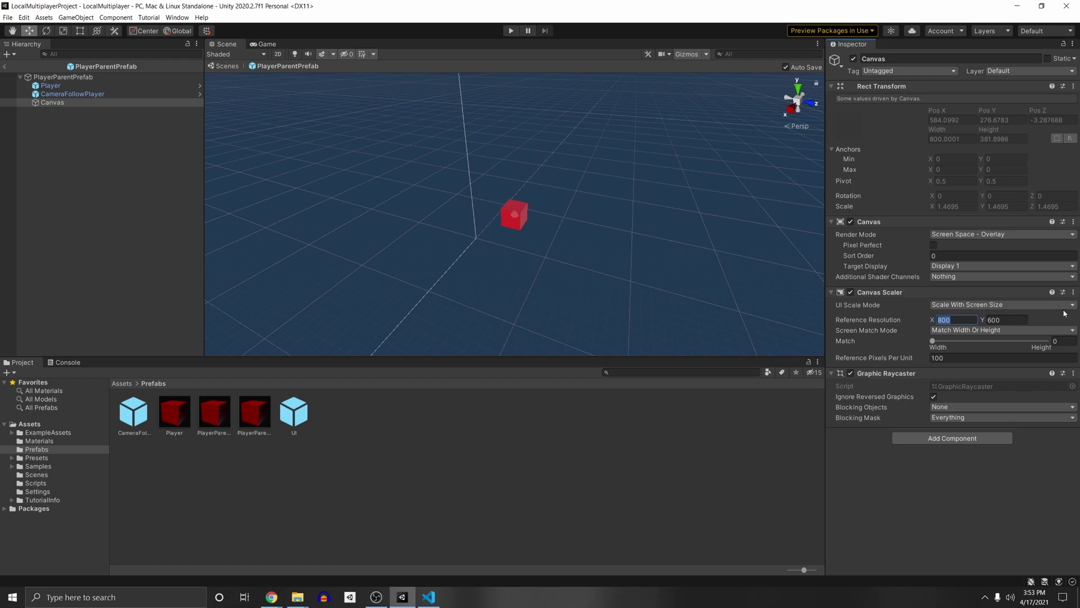
pyautogui.write('1920')
pyautogui.press('Tab')
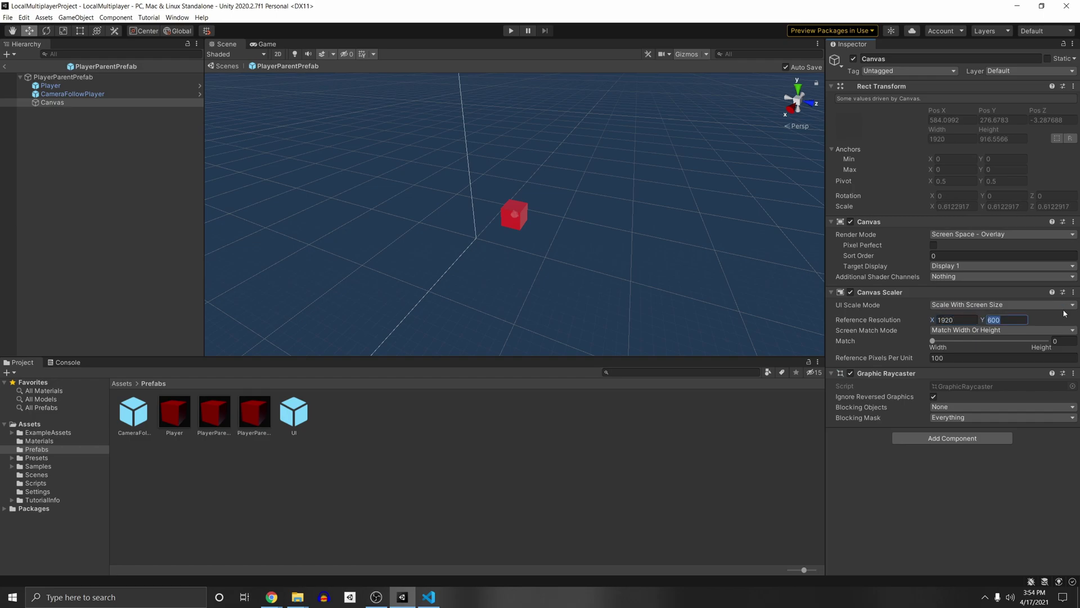
pyautogui.write('1080')
pyautogui.press('Return')
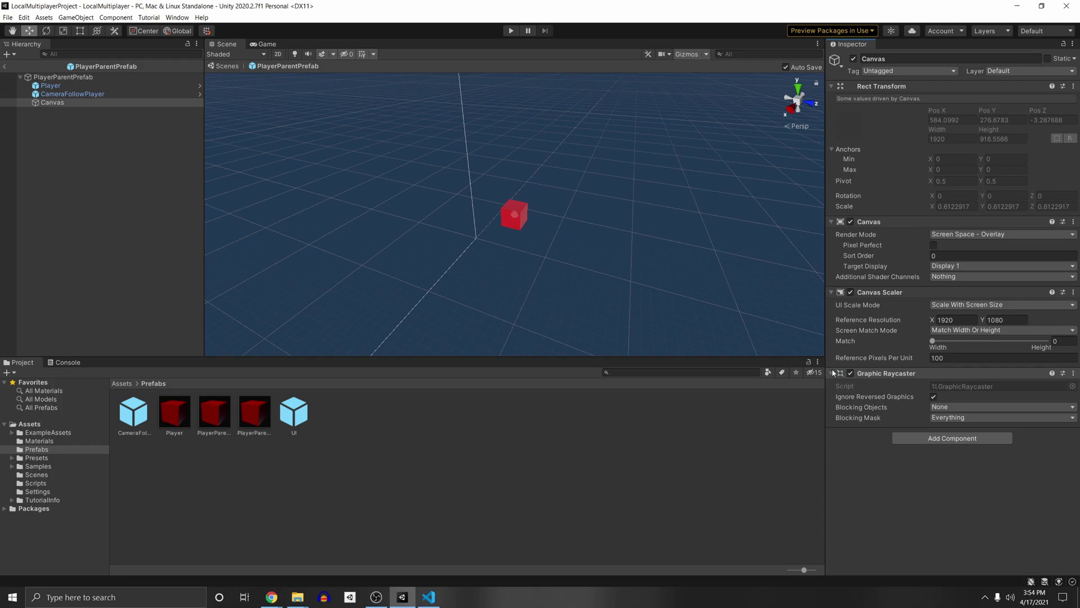
# Step: Create an empty object in the prefab named EventSystem
pyautogui.click(113, 103)
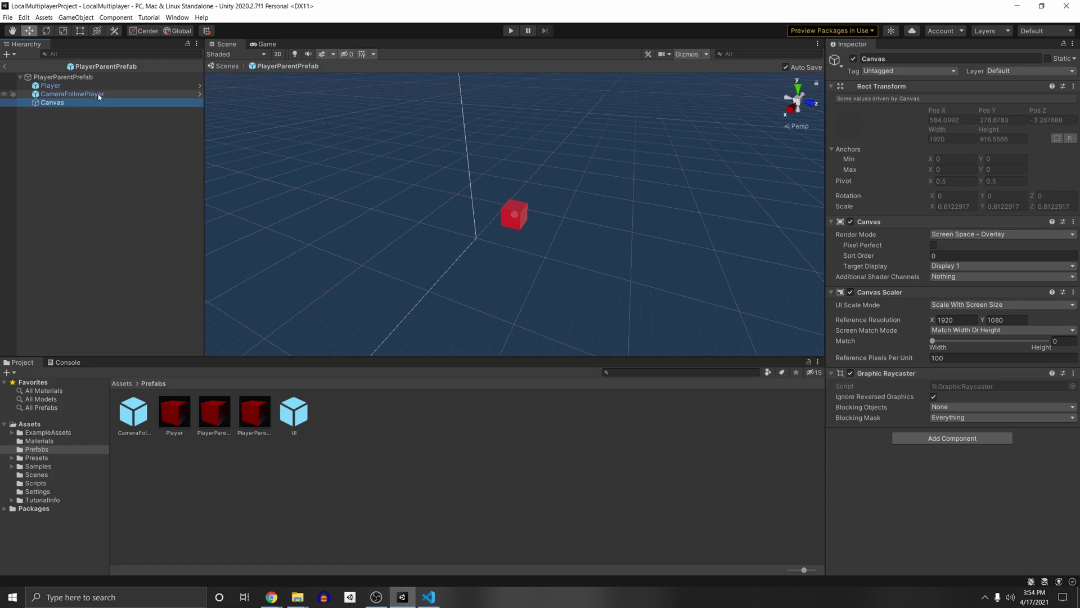
pyautogui.rightClick(99, 95)
pyautogui.rightClick(63, 151)
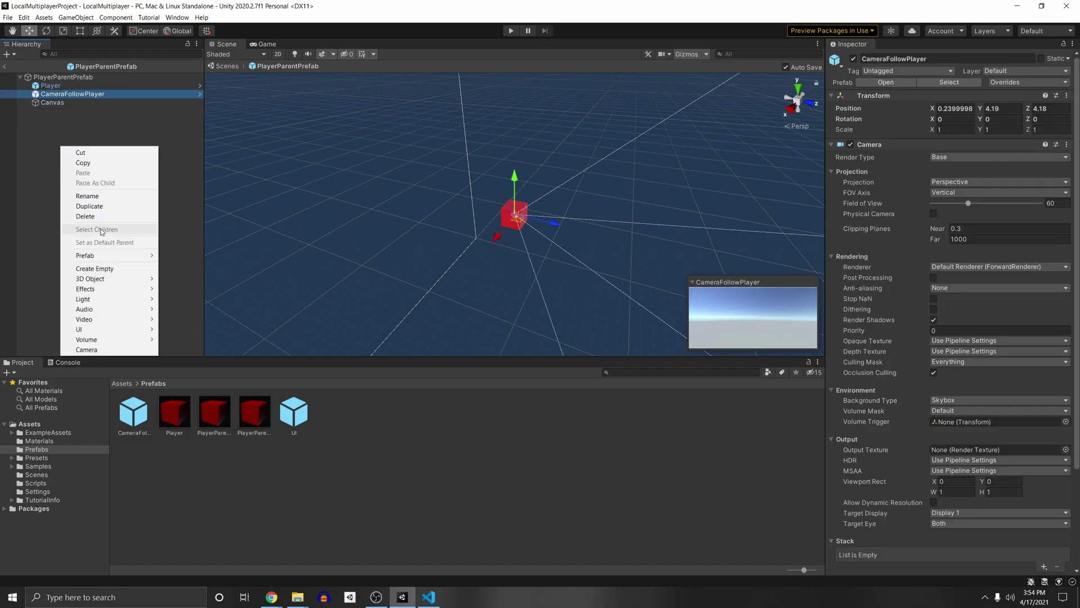
pyautogui.click(105, 269)
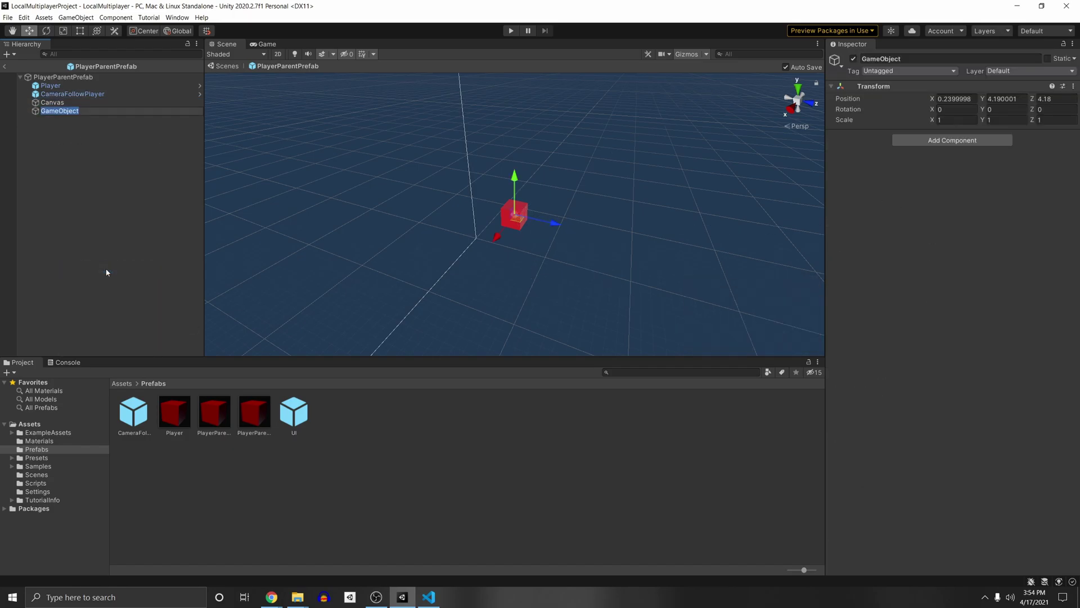
pyautogui.write('EventSystem')
pyautogui.press('Return')
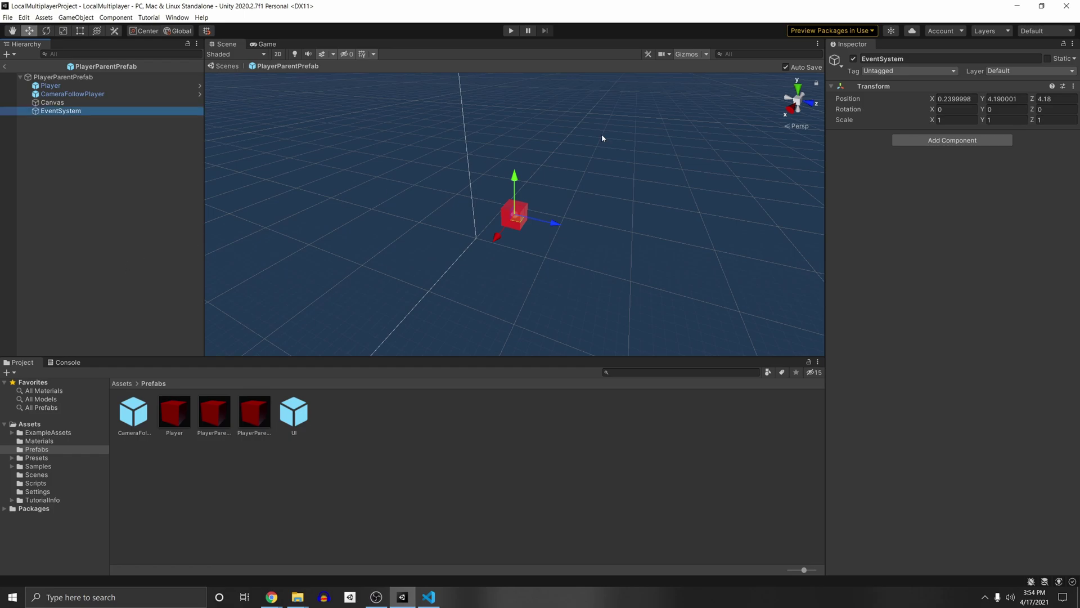
# Step: Add a Multiplayer Event System component and set its Player Root to the Canvas
pyautogui.click(954, 141)
pyautogui.write('multipl')
pyautogui.press('Return')
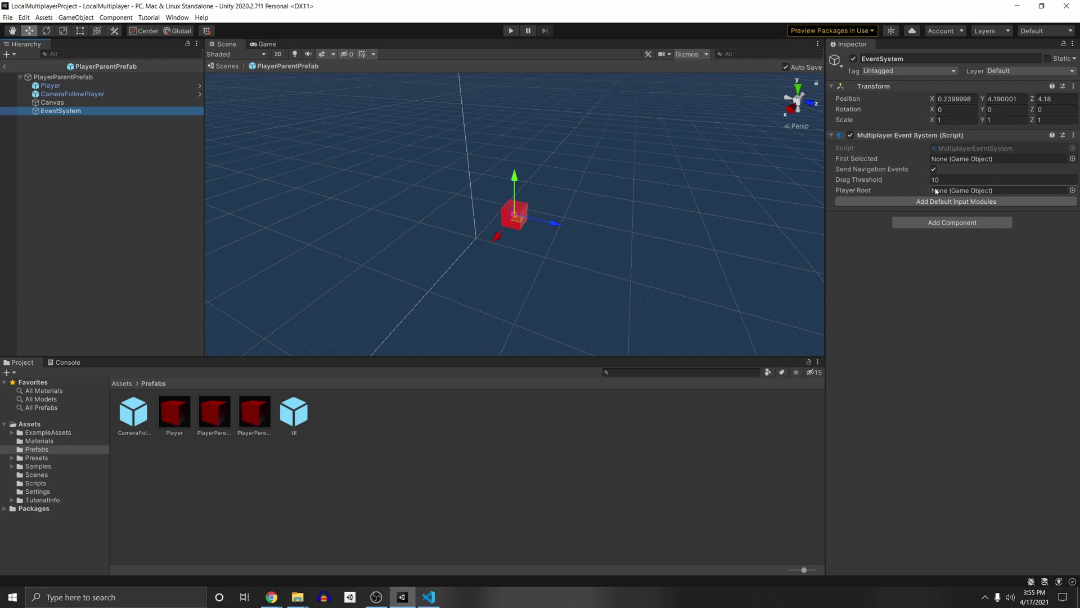
pyautogui.moveTo(72, 94); pyautogui.dragTo(960, 191)
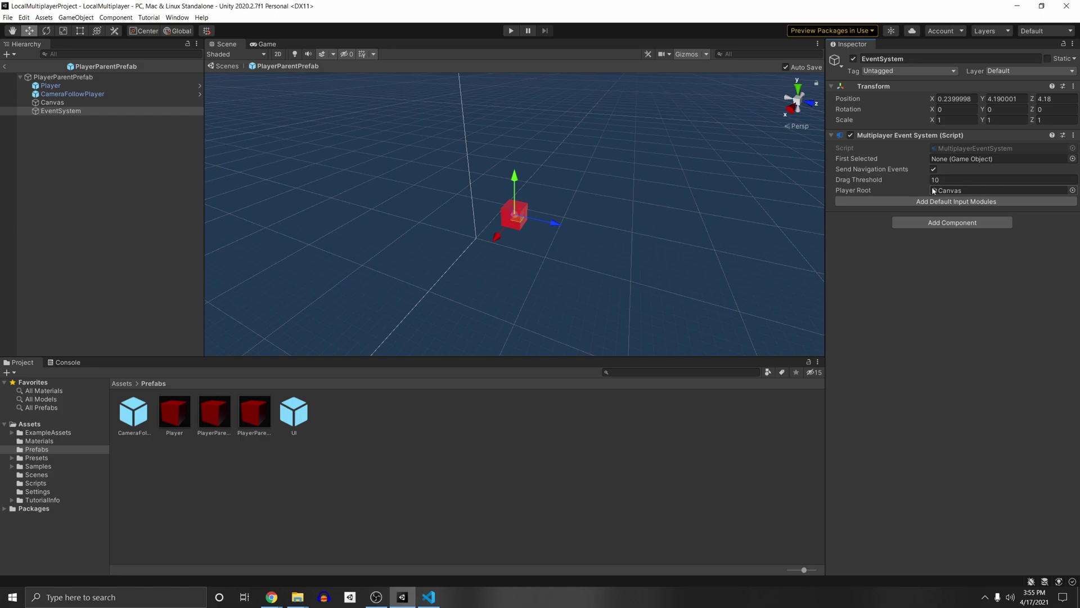
# Step: Add default input modules to the EventSystem and replace Standalone with InputSystemUIInputModule
pyautogui.click(952, 192)
pyautogui.click(958, 202)
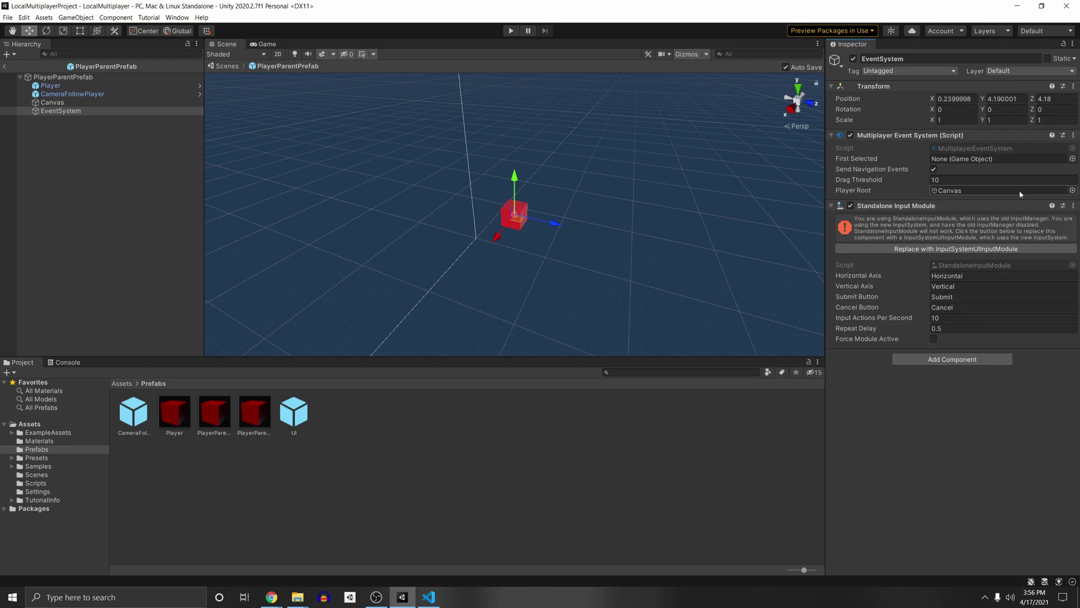
pyautogui.click(959, 248)
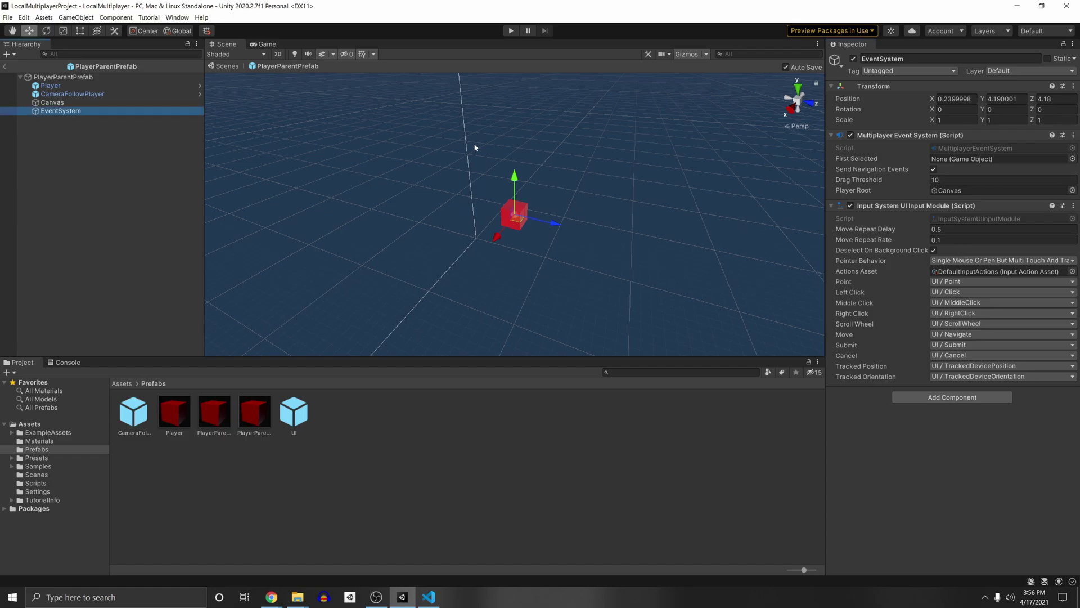
# Step: Assign the EventSystem as the UI Input Module of the Player's Player Input
pyautogui.click(105, 87)
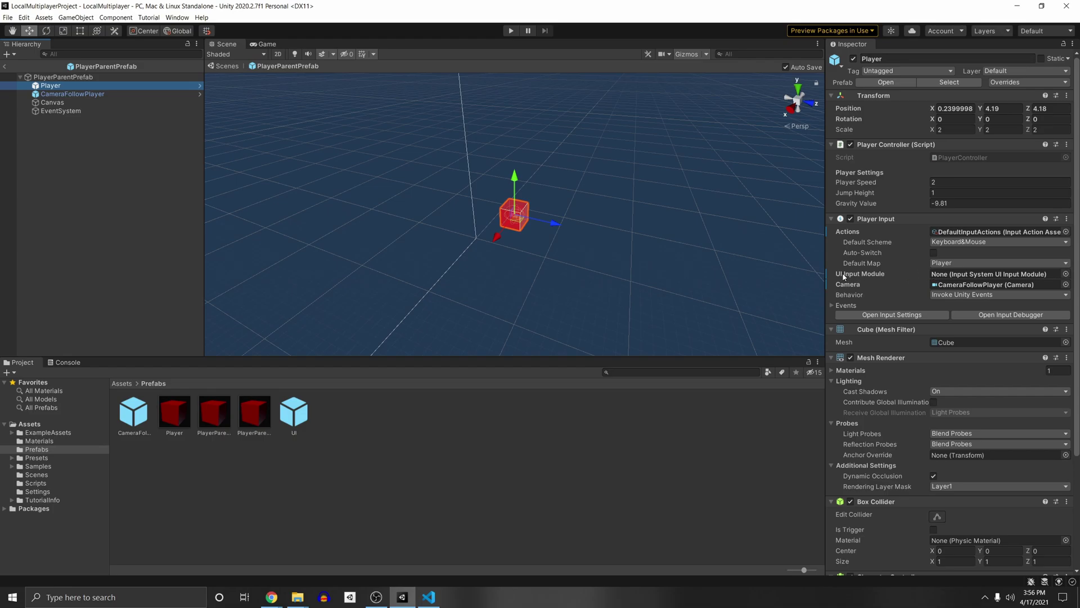
pyautogui.moveTo(844, 276)
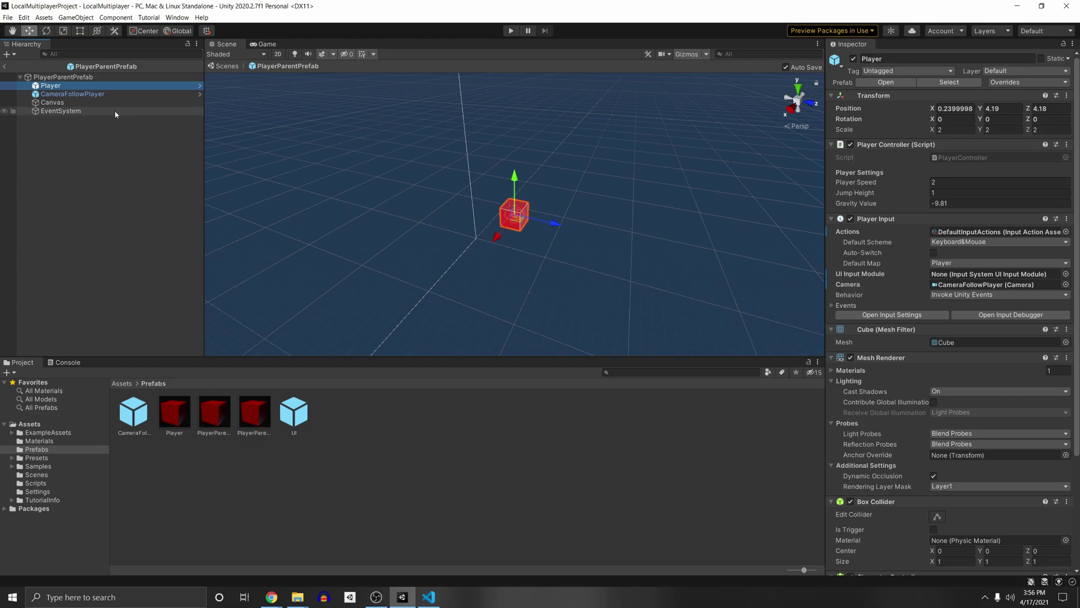
pyautogui.moveTo(113, 110); pyautogui.dragTo(956, 275)
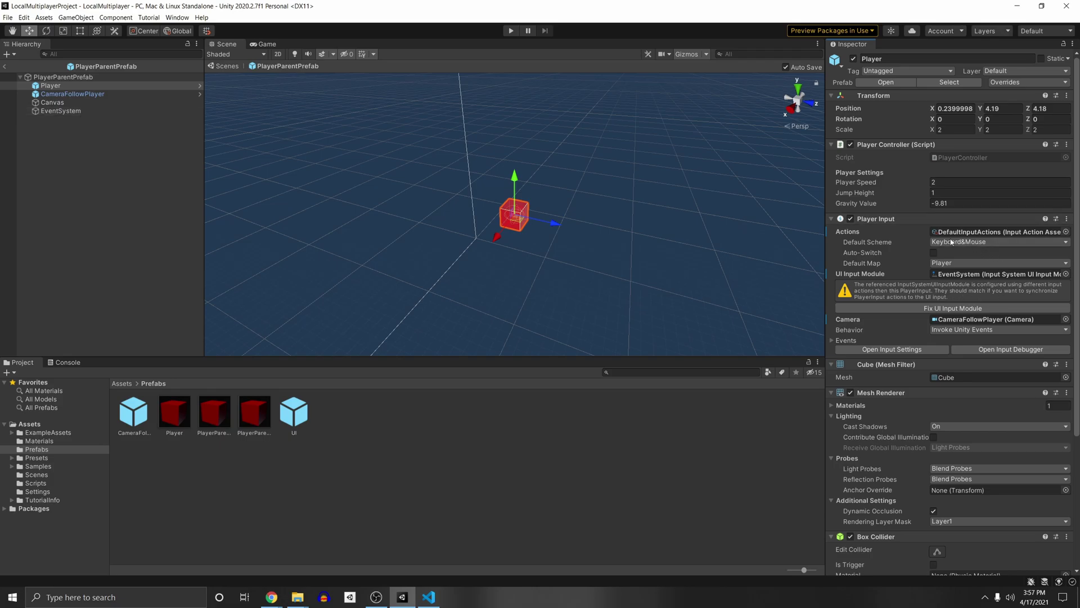
pyautogui.click(53, 103)
pyautogui.click(51, 85)
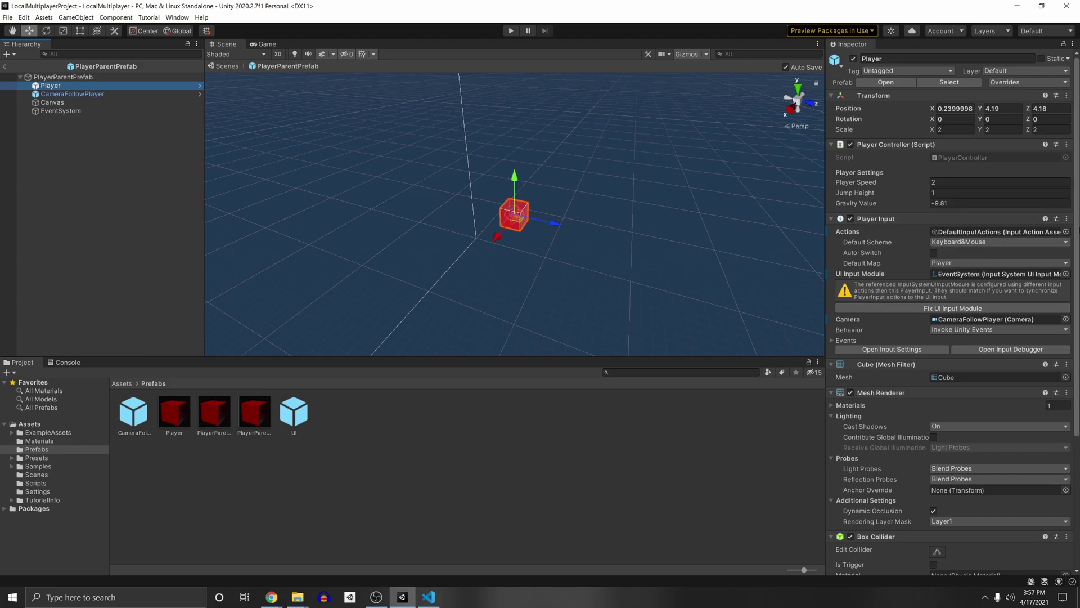
# Step: Review the Player and UI action maps of DefaultInputActions in the Input Actions editor, then close it
pyautogui.click(953, 233)
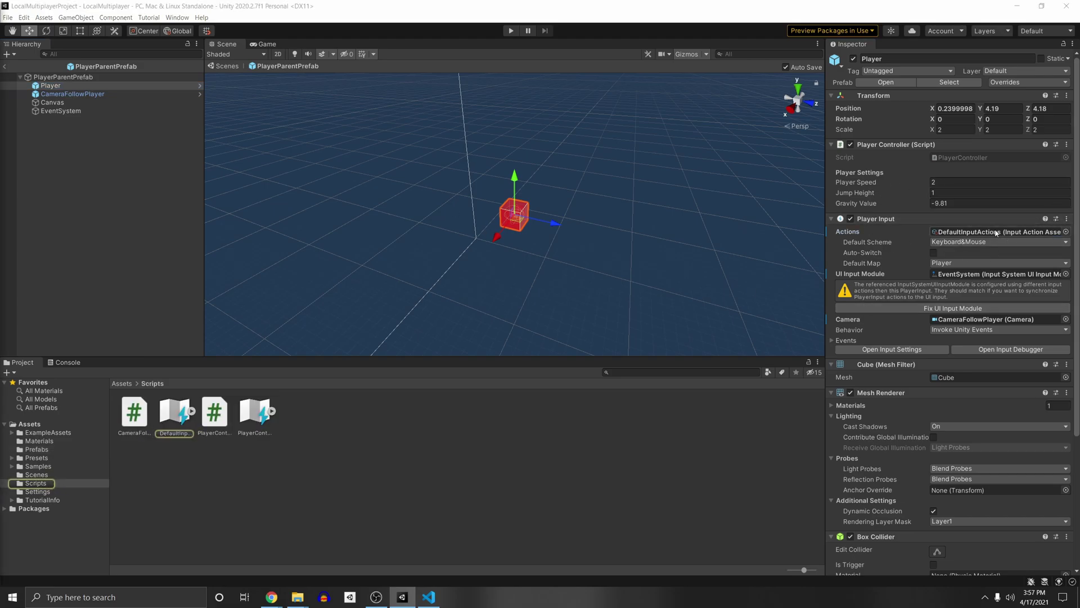
pyautogui.doubleClick(952, 236)
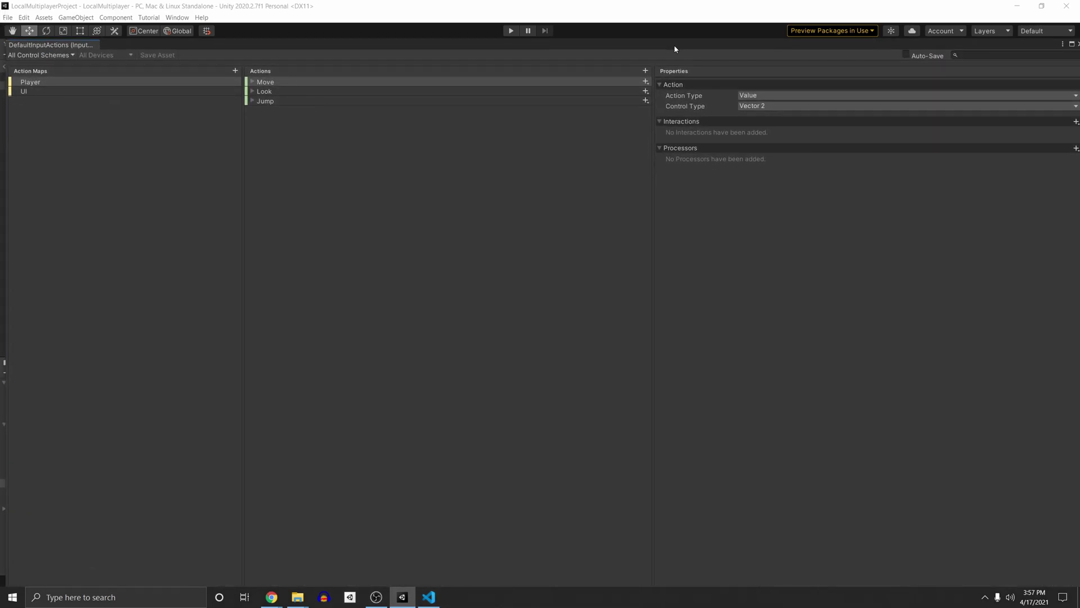
pyautogui.click(57, 91)
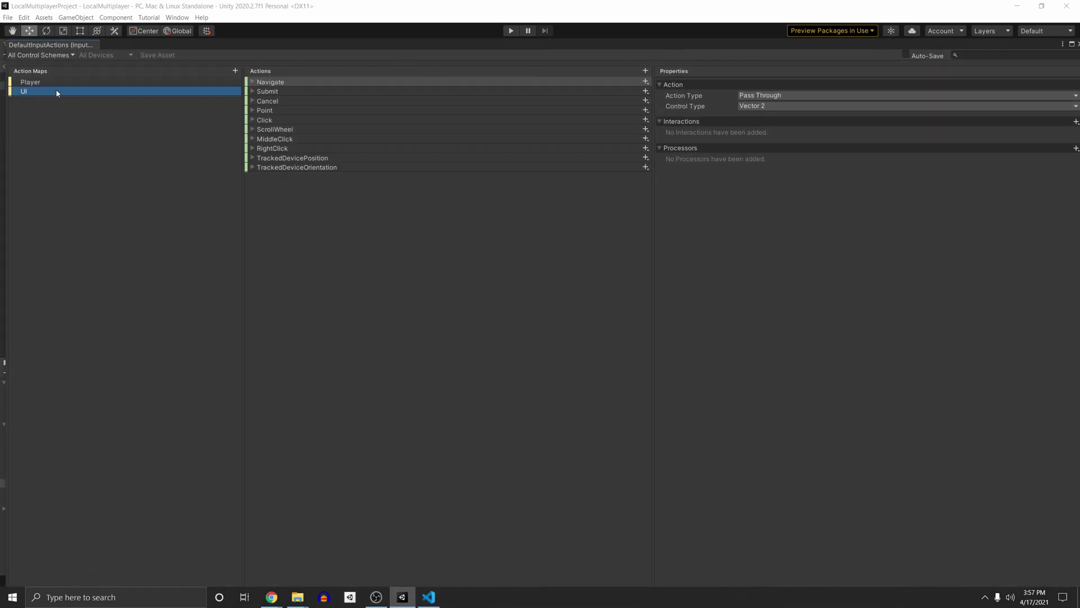
pyautogui.click(27, 82)
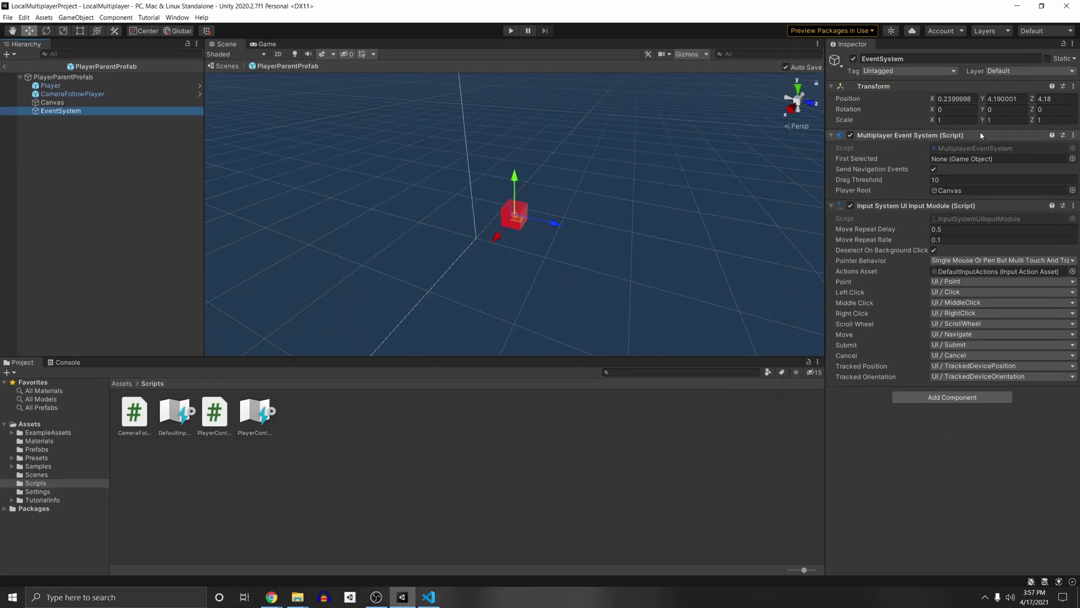
pyautogui.doubleClick(945, 272)
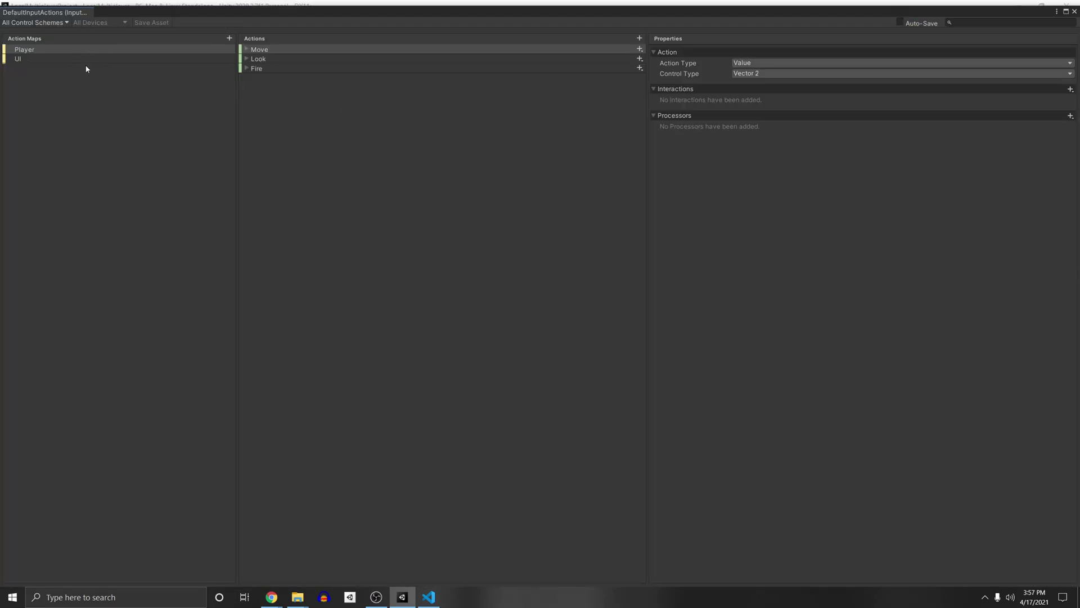
pyautogui.click(64, 57)
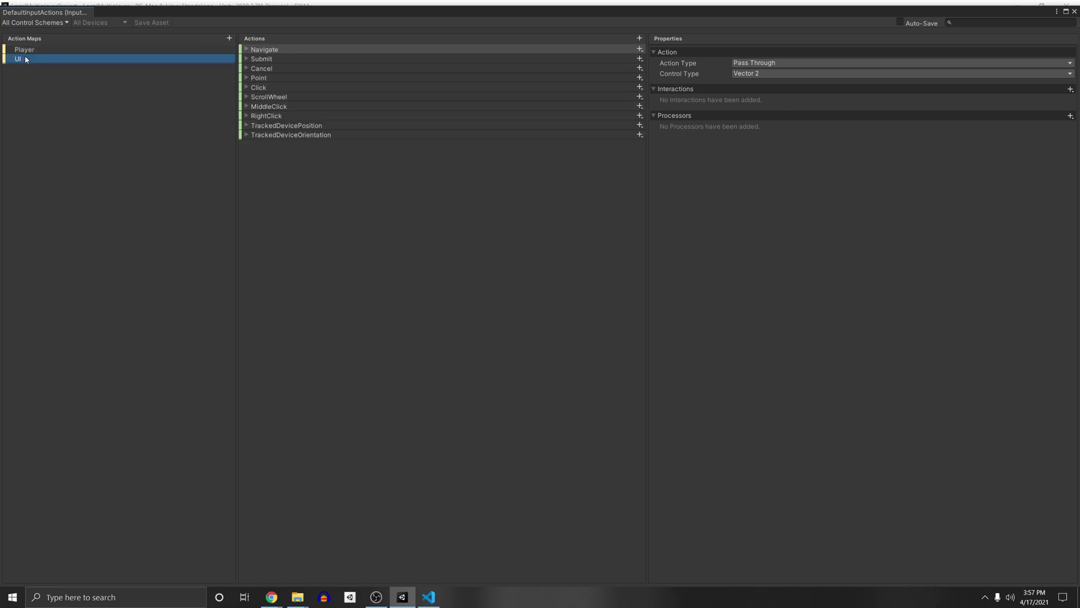
pyautogui.press('Up')
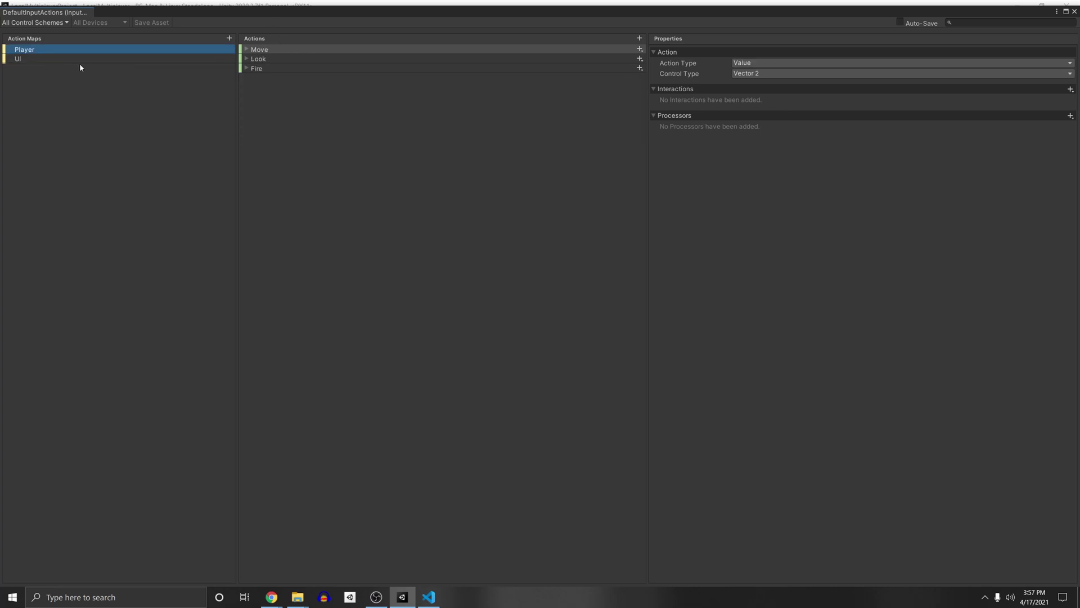
pyautogui.click(33, 60)
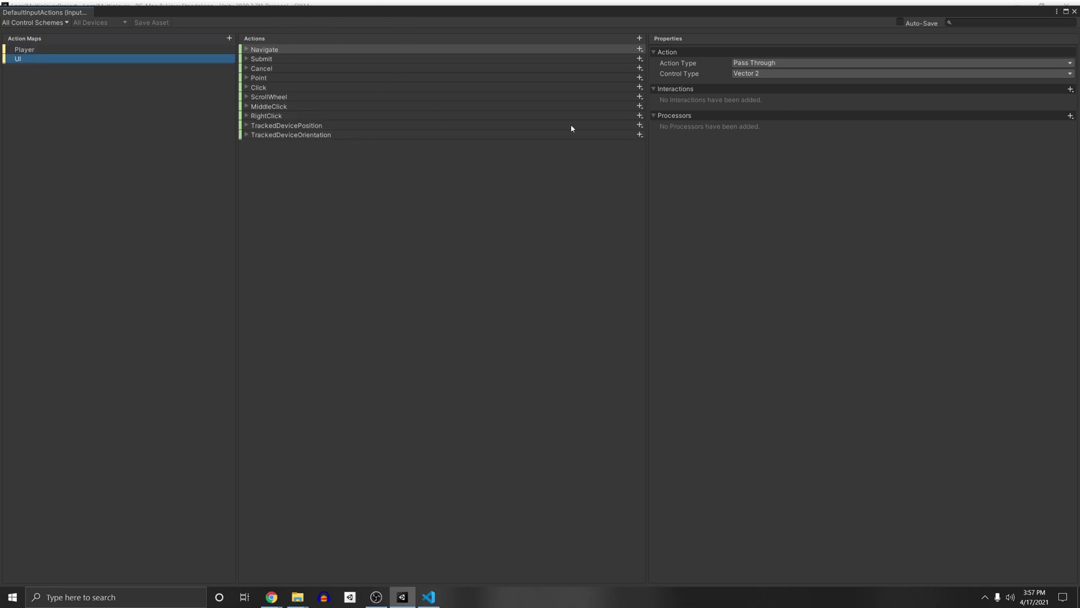
pyautogui.hotkey('alt', 'Tab')
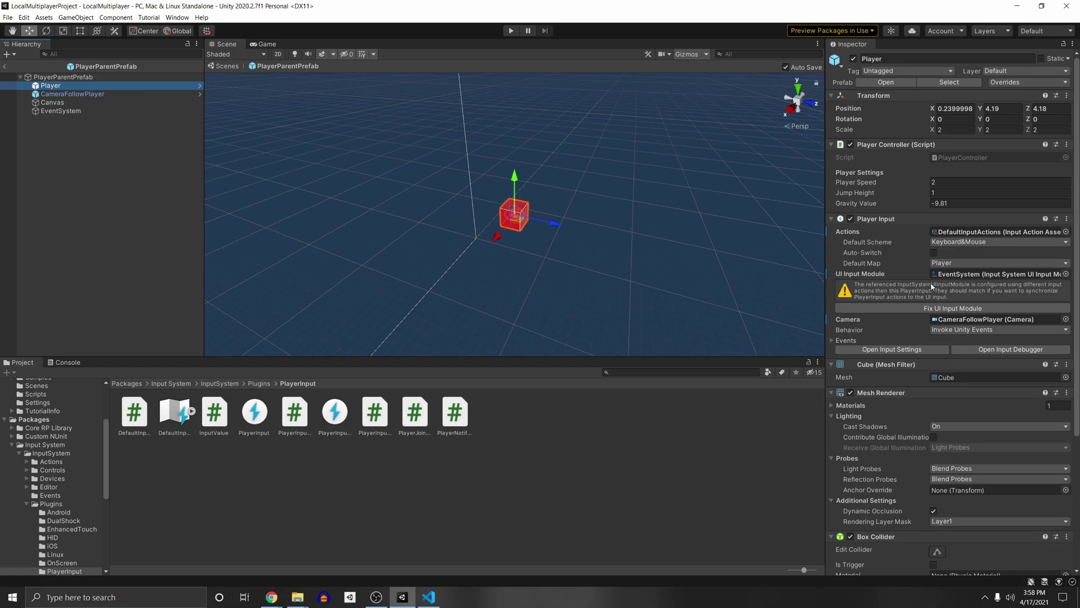
# Step: Fix the UI Input Module from Player Input and inspect the EventSystem's Point and Right Click bindings
pyautogui.click(953, 308)
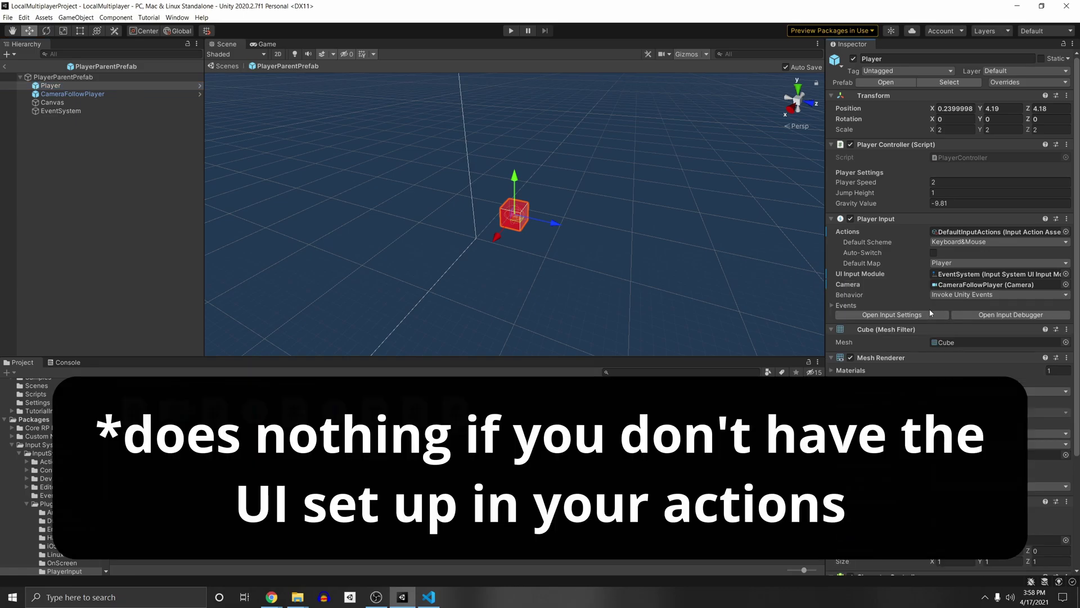
pyautogui.click(112, 113)
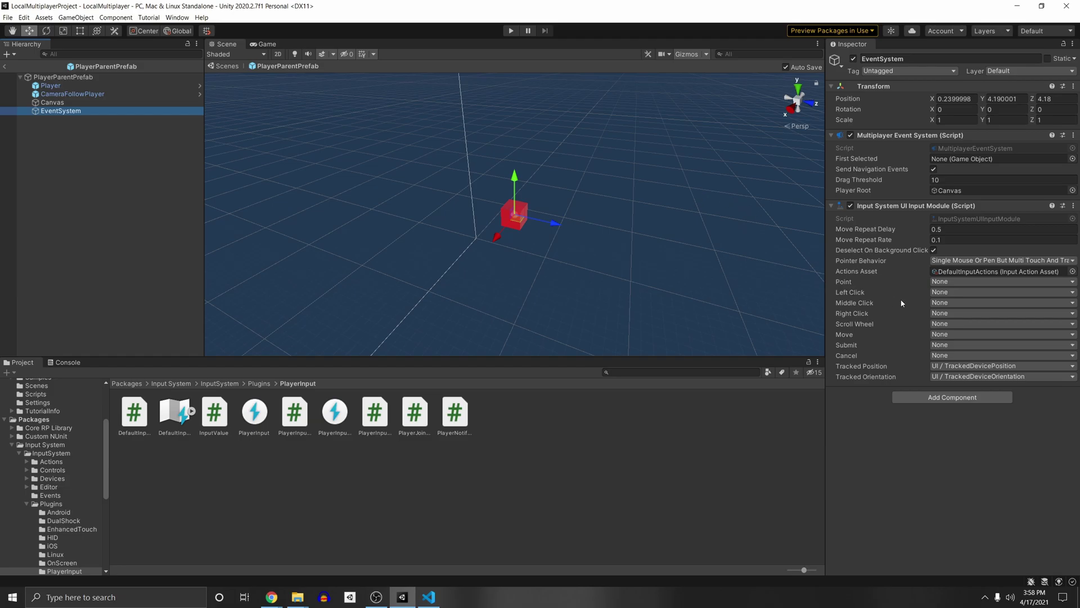
pyautogui.click(959, 272)
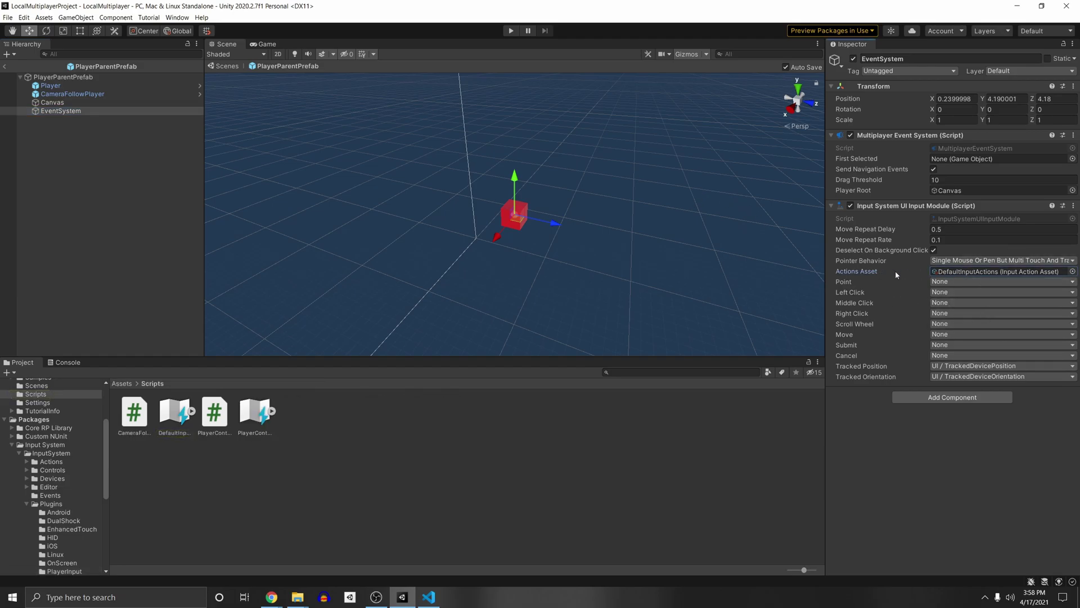
pyautogui.click(951, 281)
pyautogui.press('Escape')
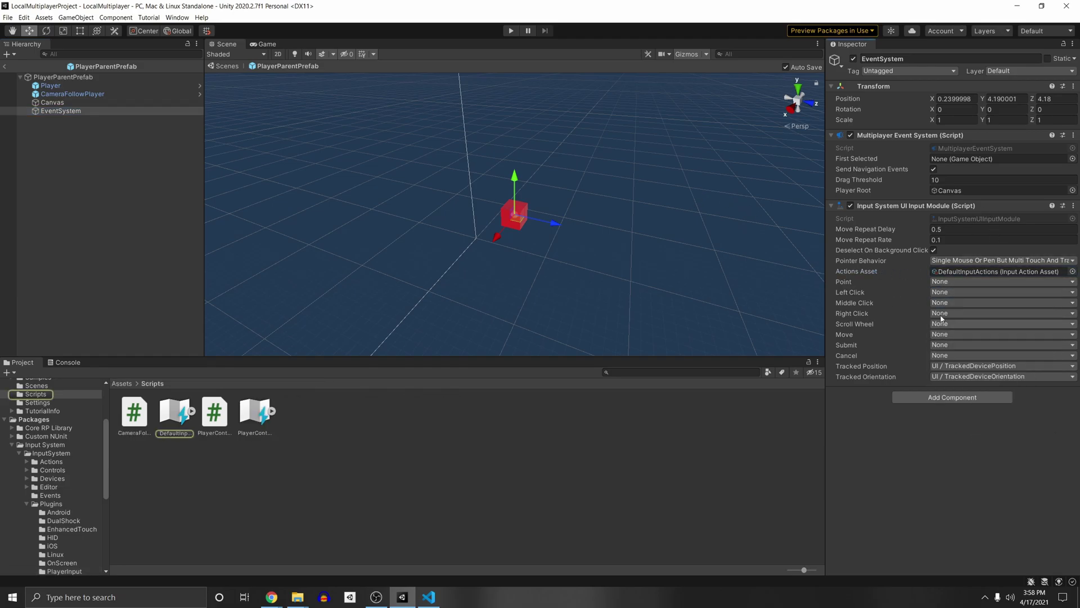
pyautogui.click(944, 313)
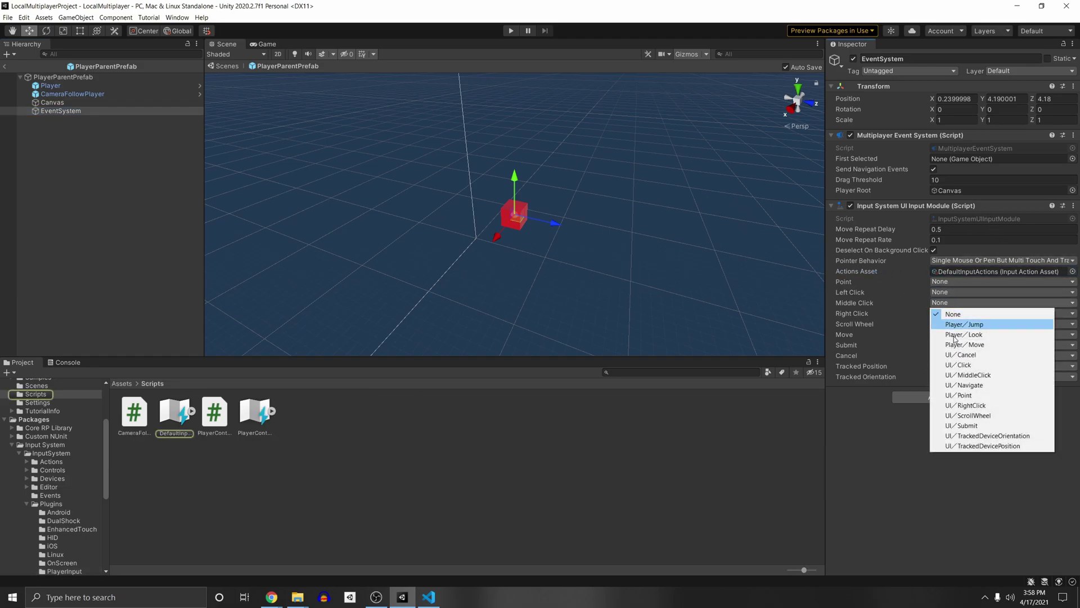
pyautogui.click(286, 474)
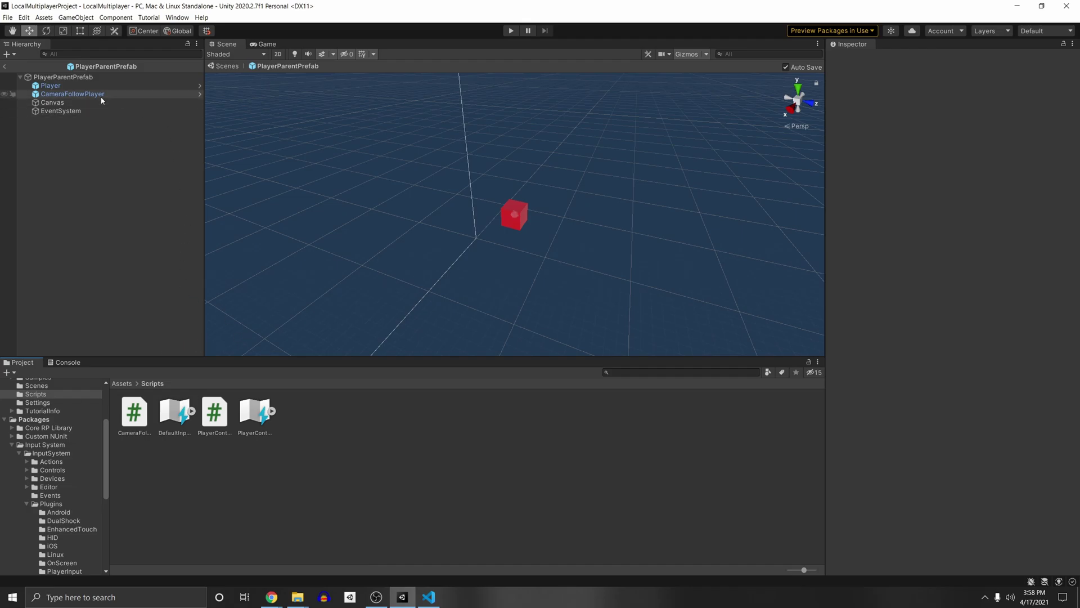
# Step: Set the EventSystem's actions asset to PlayerControls, leave Point at None, and recheck the Player
pyautogui.click(72, 94)
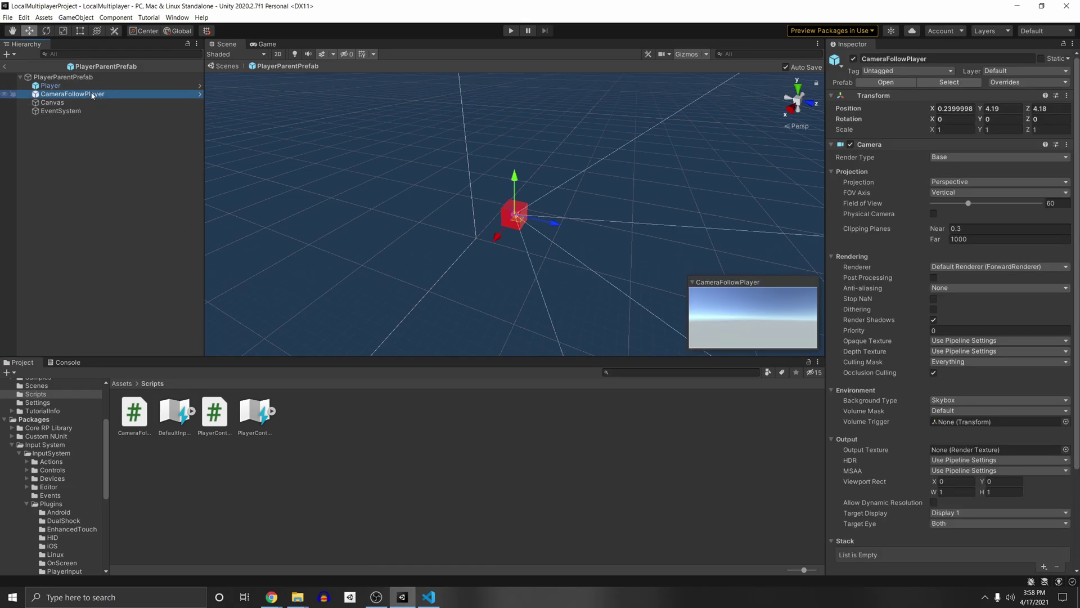
pyautogui.click(61, 111)
pyautogui.click(1002, 272)
pyautogui.click(1008, 280)
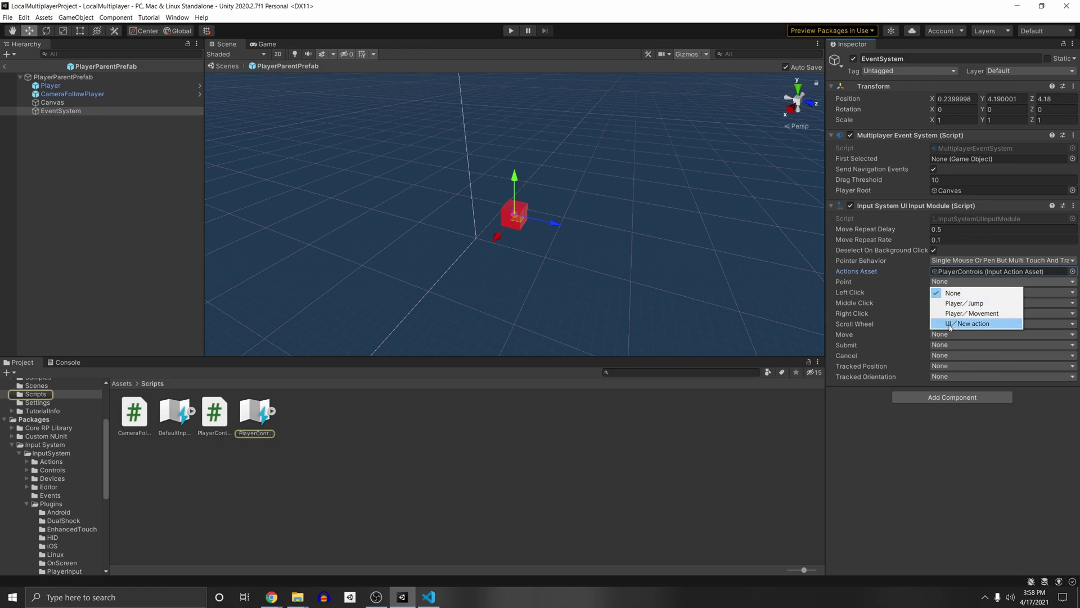
pyautogui.click(981, 485)
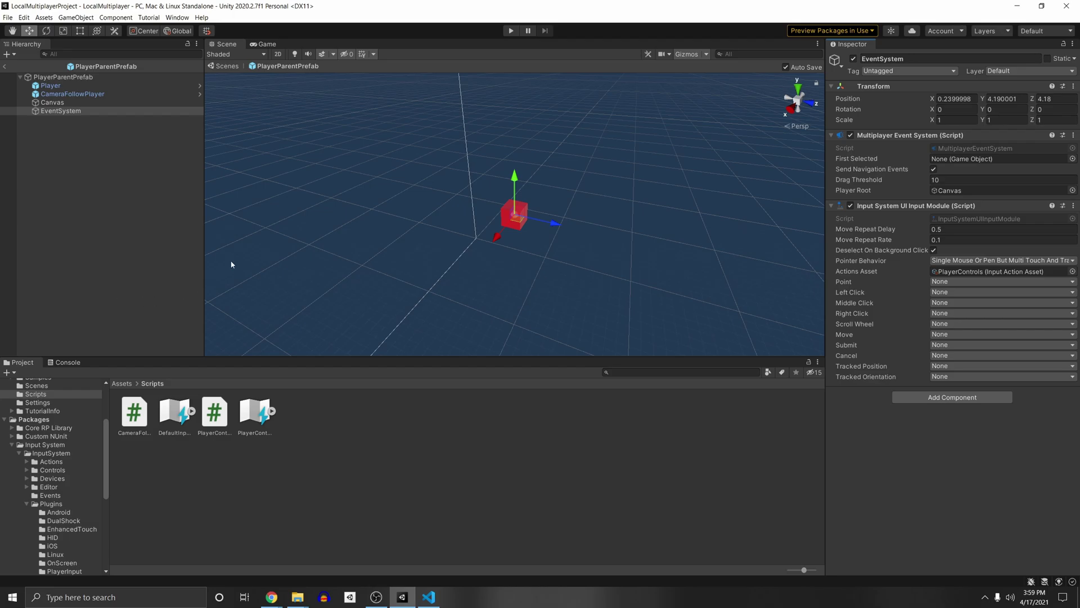
pyautogui.click(50, 86)
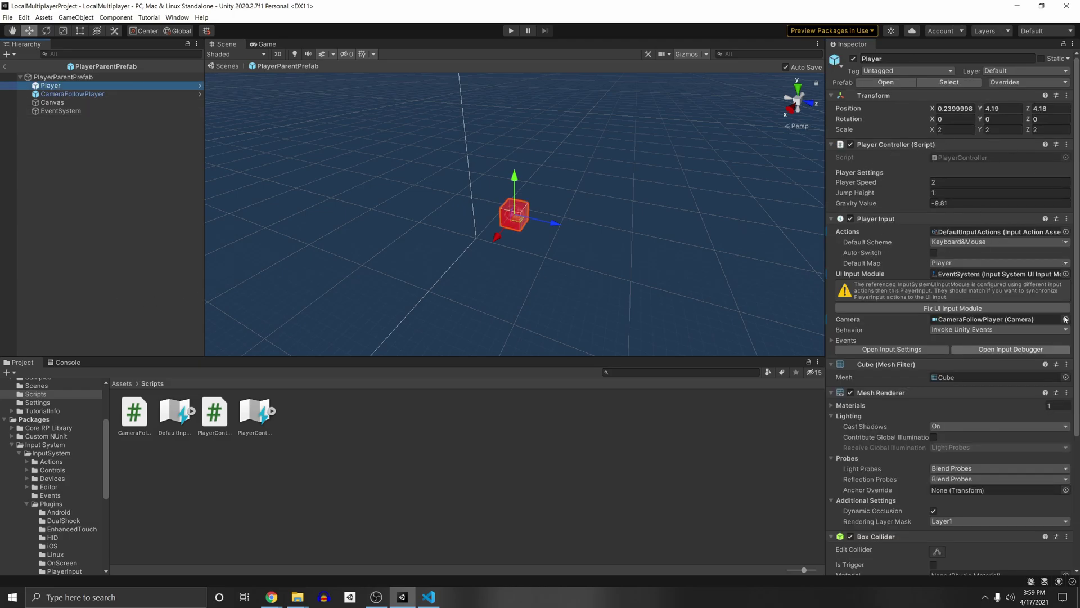
# Step: Browse to Packages > Input System > InputSystem > Plugins > PlayerInput and bring up DefaultInputActions' options
pyautogui.hotkey('ctrl', 'z')
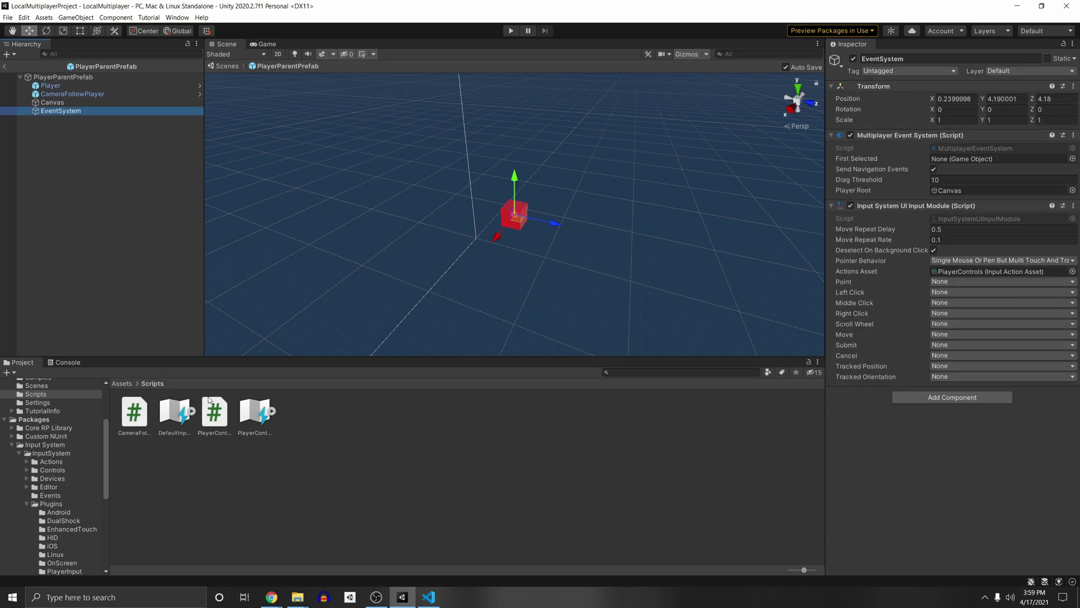
pyautogui.scroll(-2, 77, 428)
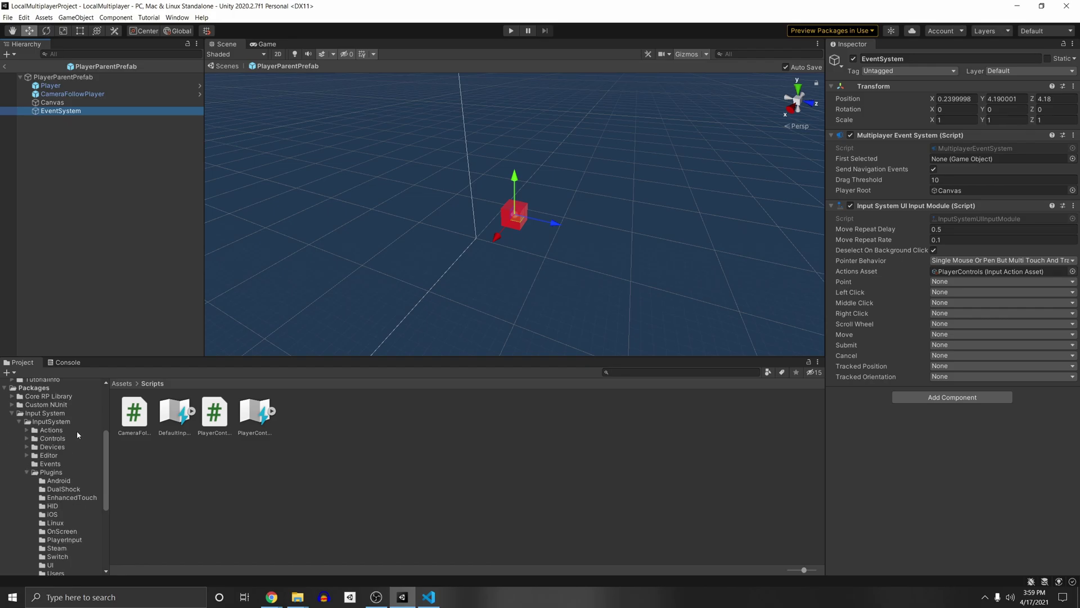
pyautogui.click(33, 387)
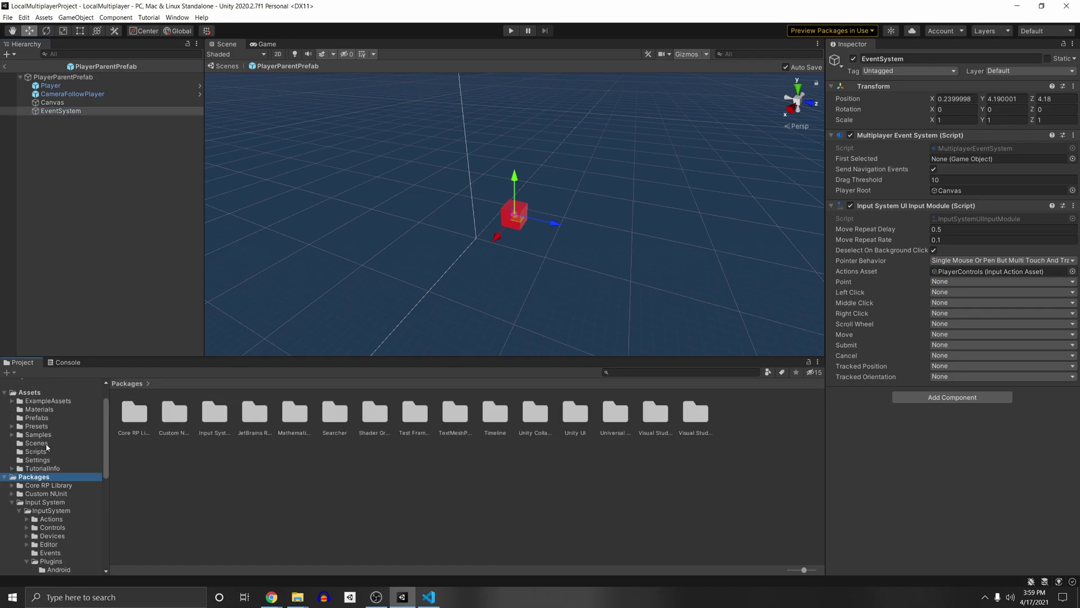
pyautogui.doubleClick(215, 413)
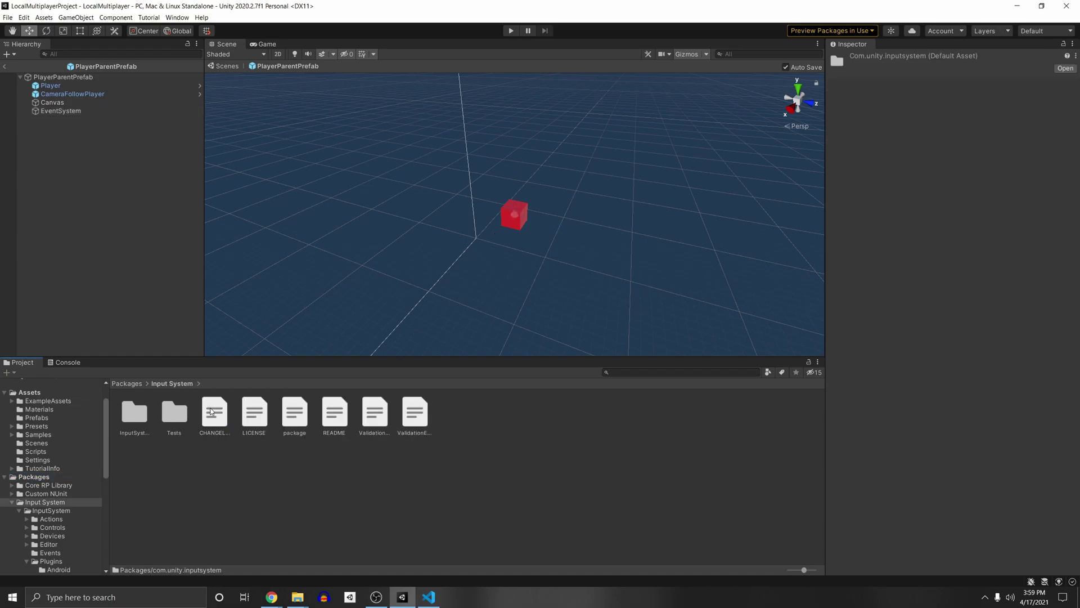
pyautogui.doubleClick(136, 409)
pyautogui.doubleClick(343, 414)
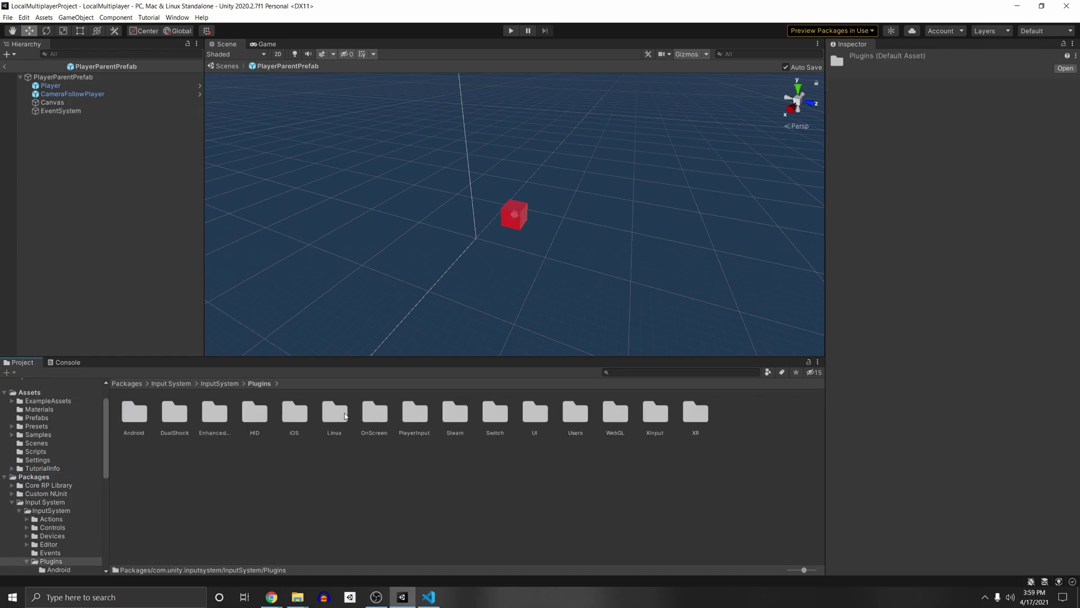
pyautogui.doubleClick(415, 414)
pyautogui.click(182, 418)
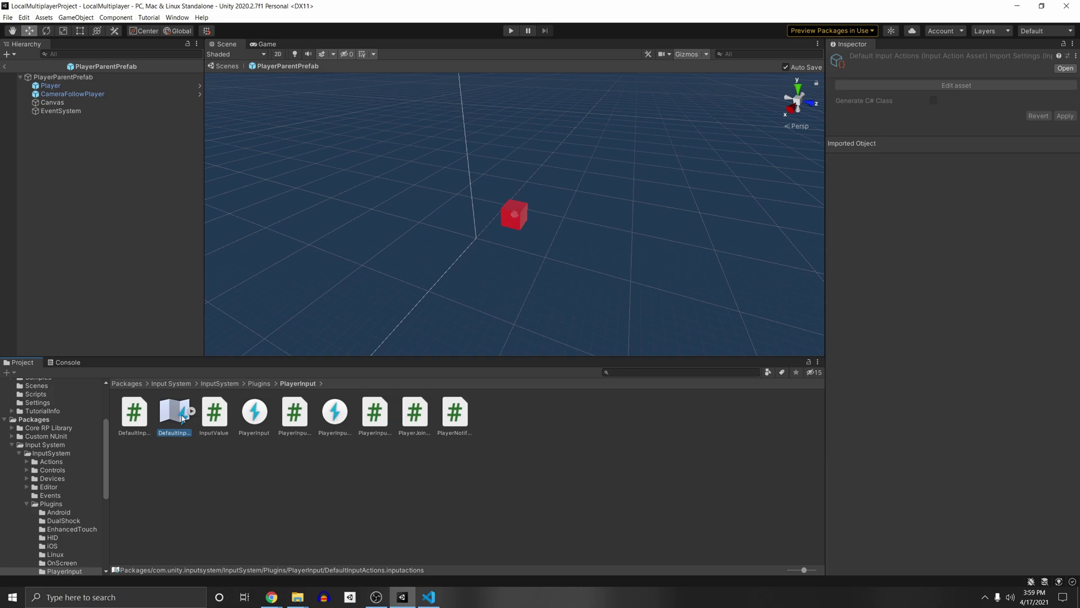
pyautogui.rightClick(178, 407)
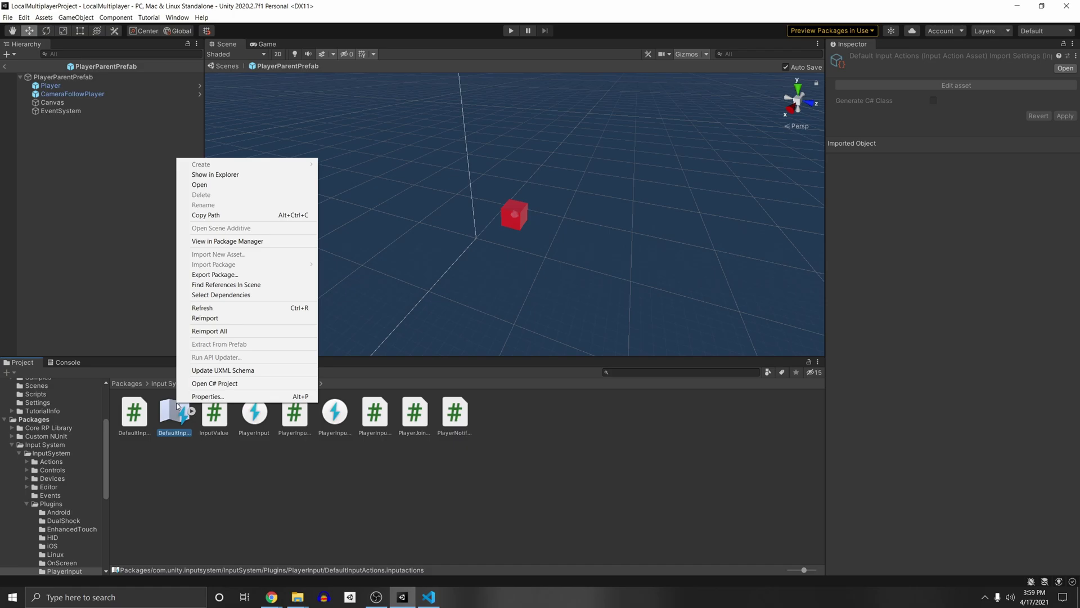
# Step: Reveal DefaultInputActions.inputactions in File Explorer and copy it
pyautogui.click(271, 178)
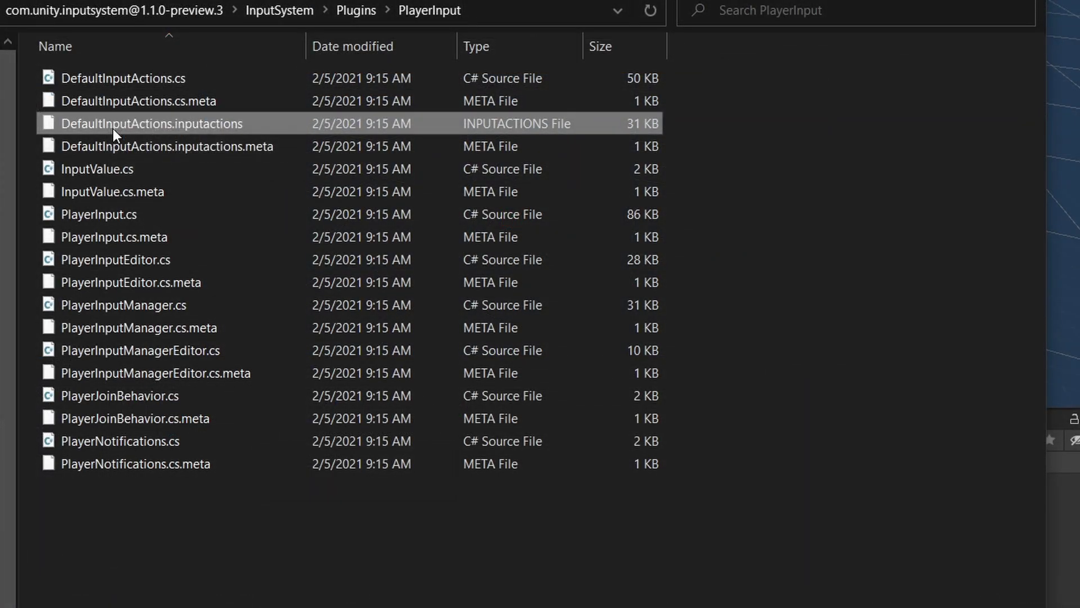
pyautogui.rightClick(113, 128)
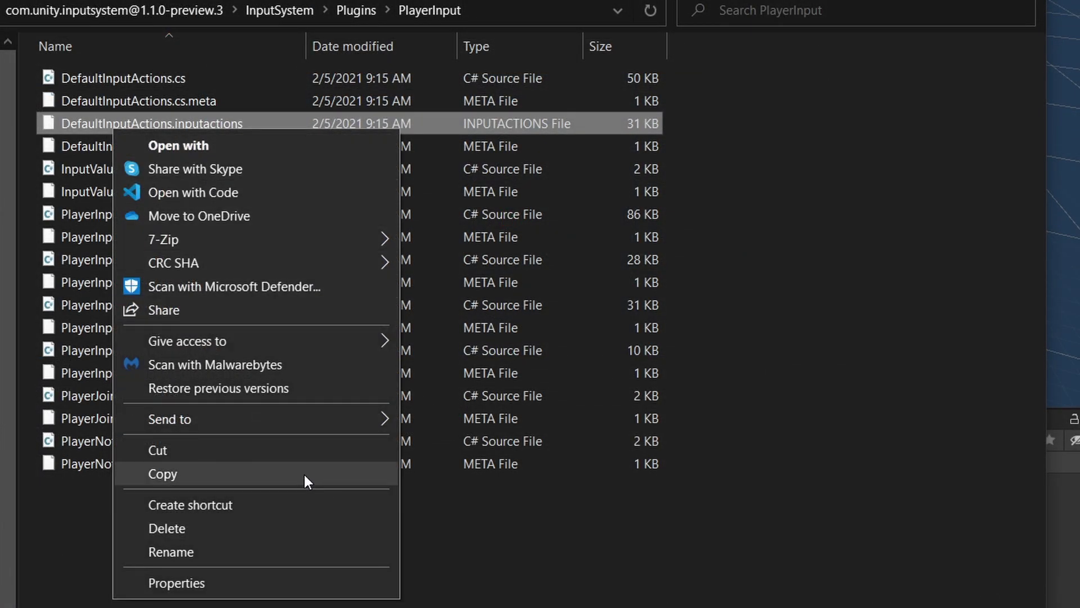
pyautogui.click(221, 476)
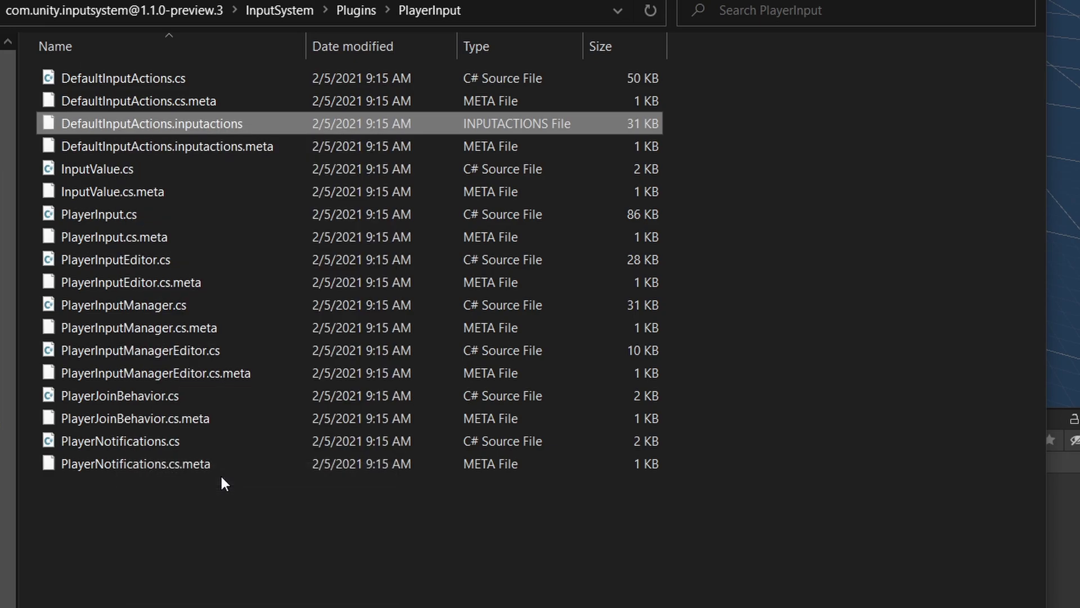
# Step: Create an InputActions folder in Assets/Scripts and paste the copied actions file into it
pyautogui.click(2, 281)
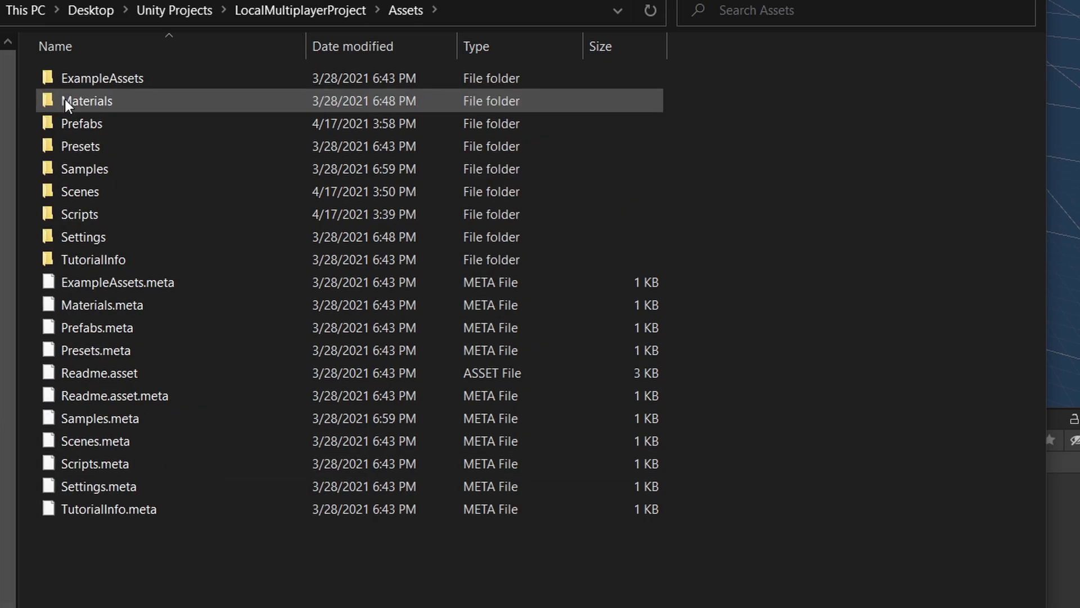
pyautogui.doubleClick(153, 216)
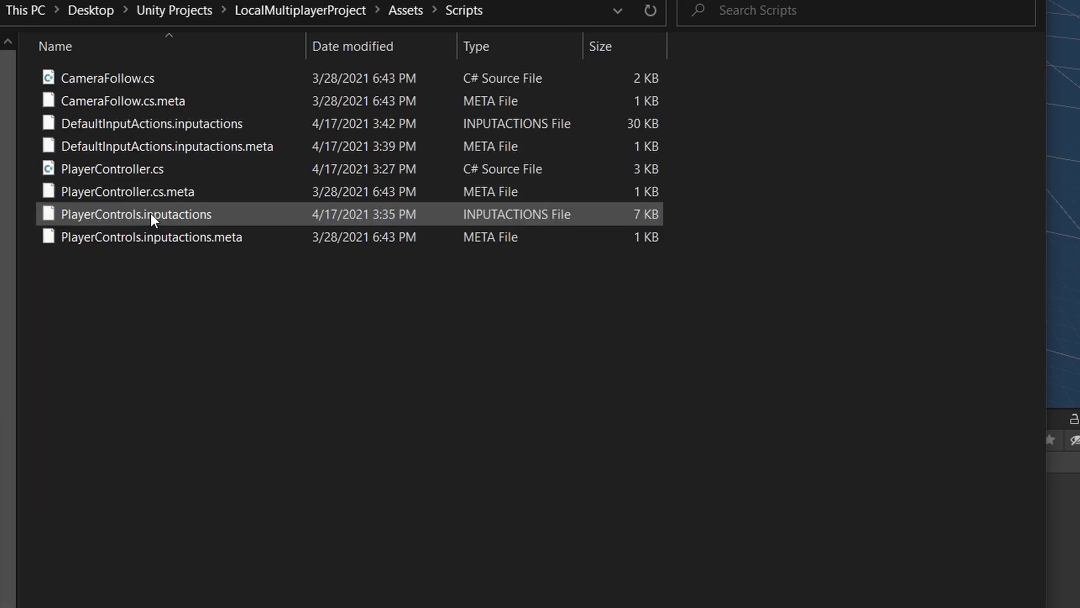
pyautogui.rightClick(106, 313)
pyautogui.moveTo(314, 590)
pyautogui.click(368, 594)
pyautogui.write('InputActions')
pyautogui.press('Return')
pyautogui.press('Return')
pyautogui.rightClick(425, 154)
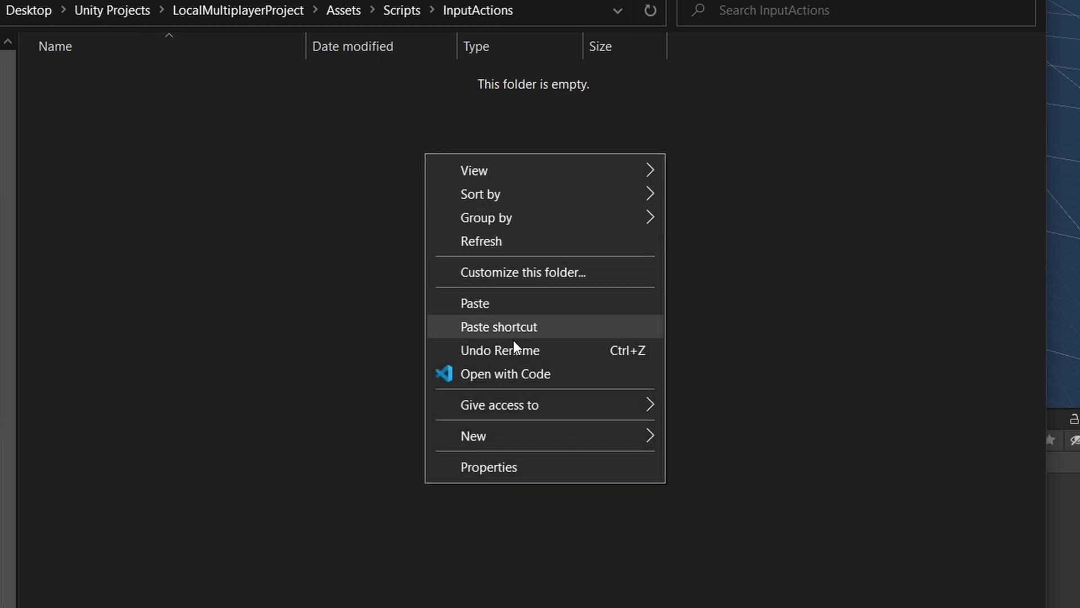
pyautogui.click(478, 309)
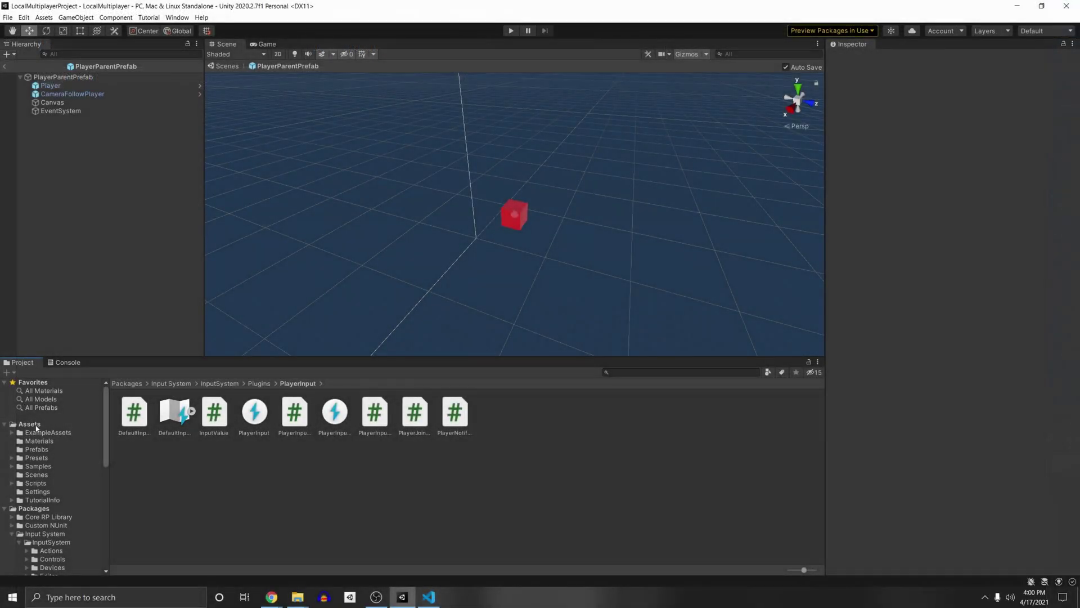
# Step: Rename the copied actions asset in Scripts/InputActions to PlayerControls
pyautogui.doubleClick(375, 413)
pyautogui.doubleClick(134, 411)
pyautogui.click(121, 405)
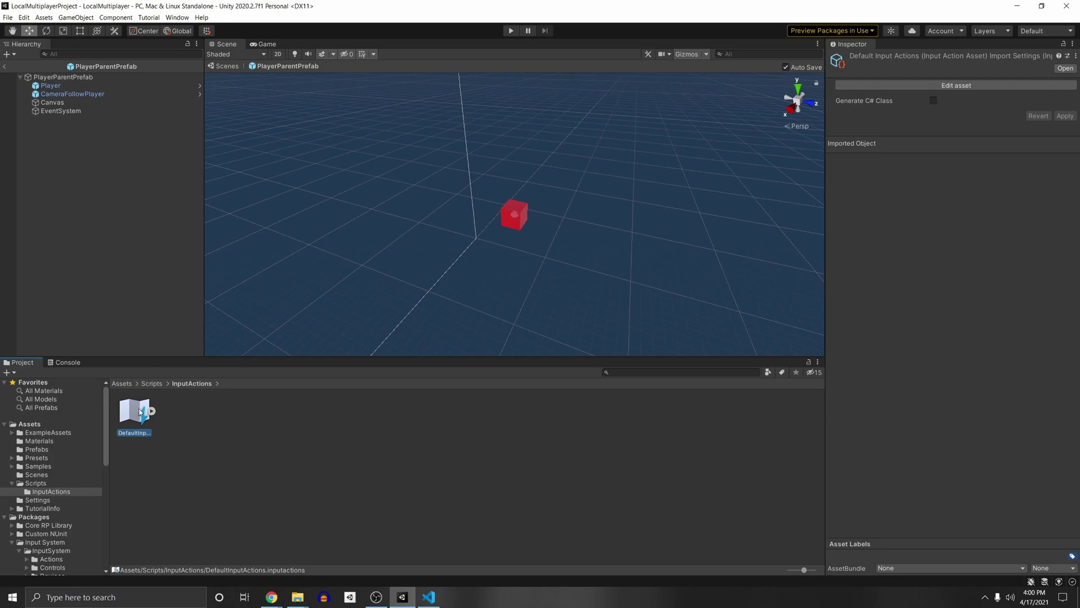
pyautogui.rightClick(140, 412)
pyautogui.click(180, 210)
pyautogui.write('PlayerControls')
pyautogui.press('Return')
# Step: Open PlayerControls, review the UI map's actions, and add a Jump action to the Player map
pyautogui.doubleClick(137, 407)
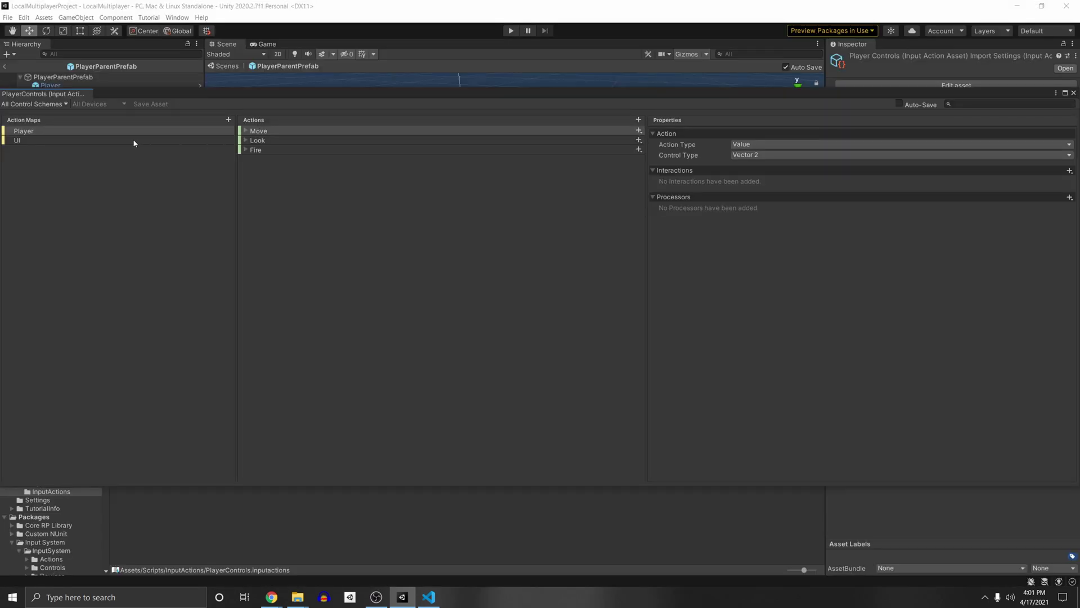
pyautogui.click(134, 141)
pyautogui.click(246, 150)
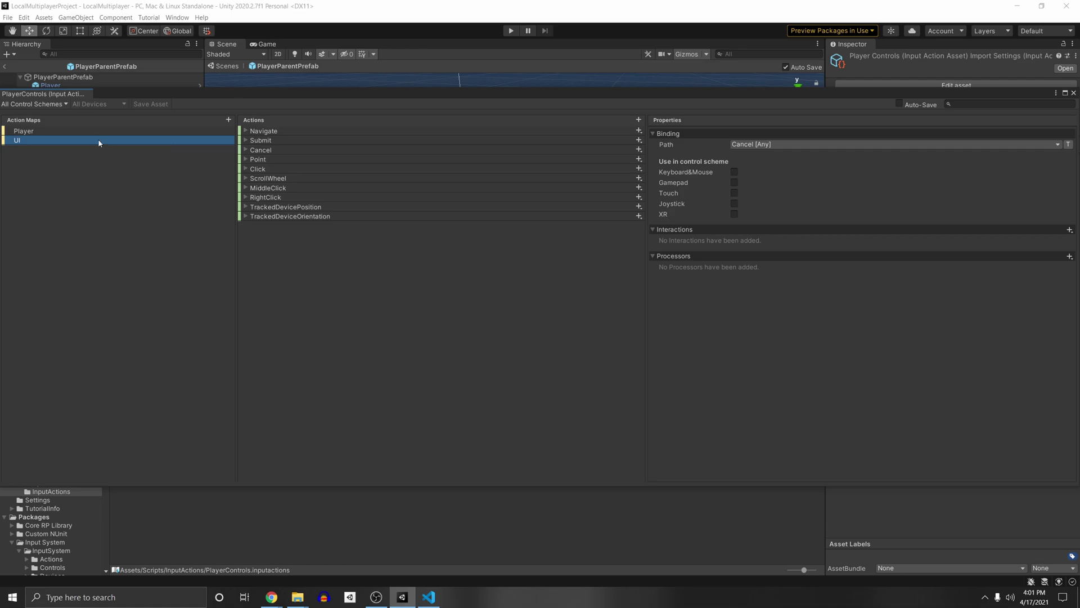
pyautogui.click(82, 132)
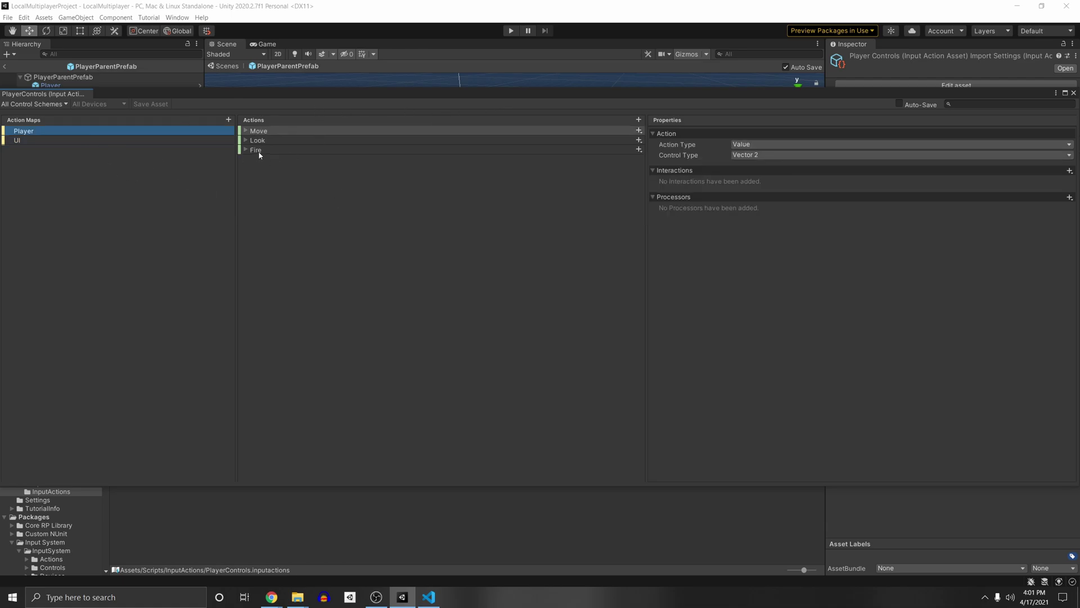
pyautogui.click(639, 120)
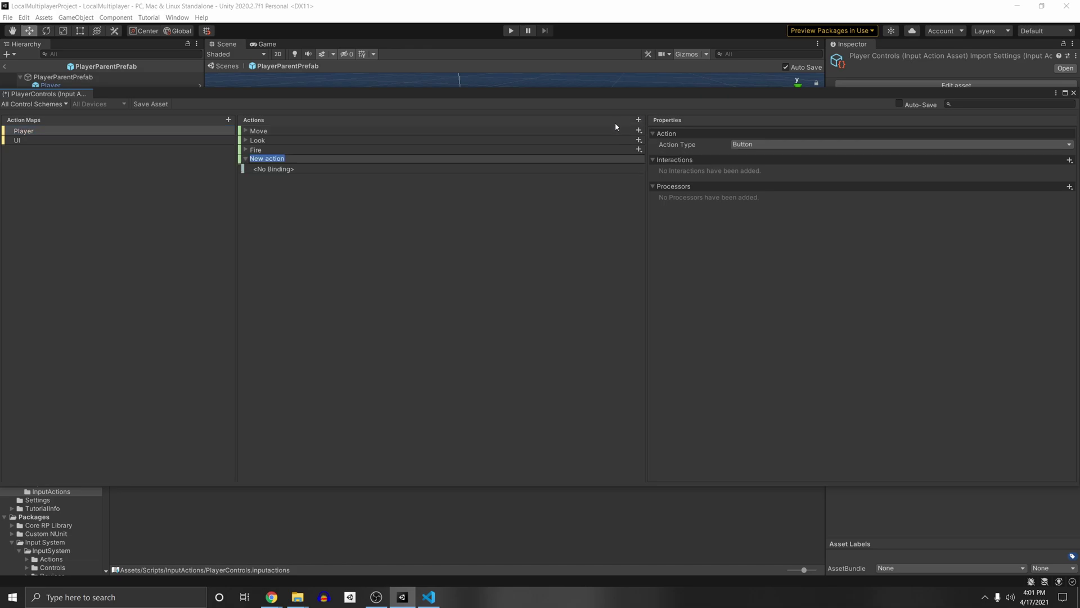
pyautogui.write('Jump')
pyautogui.press('Return')
# Step: Bind the Jump action to the Space key using Listen
pyautogui.click(359, 169)
pyautogui.click(809, 142)
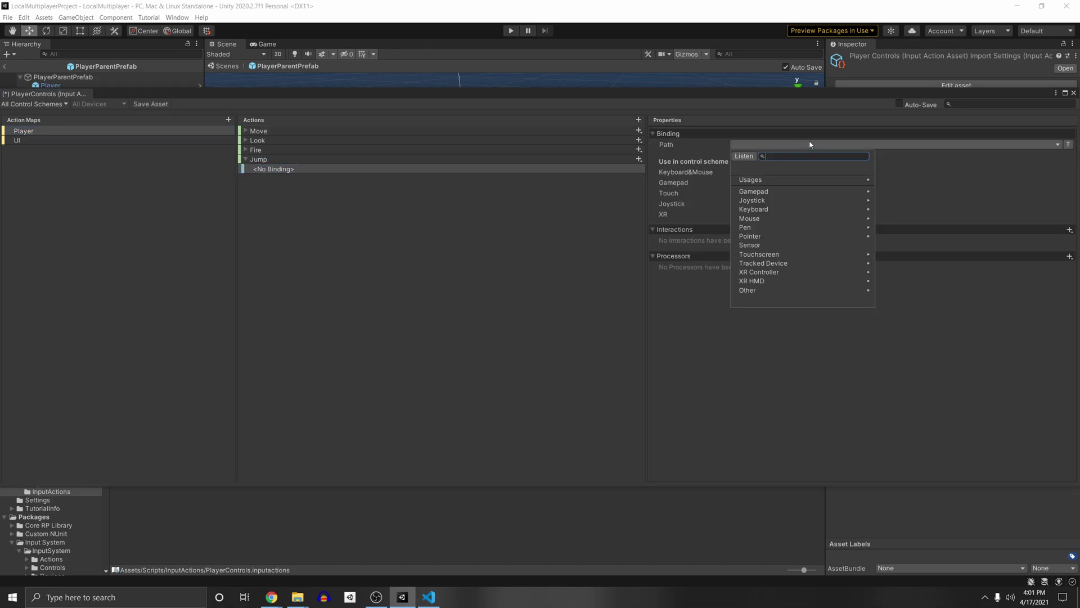
pyautogui.click(757, 155)
pyautogui.press('space')
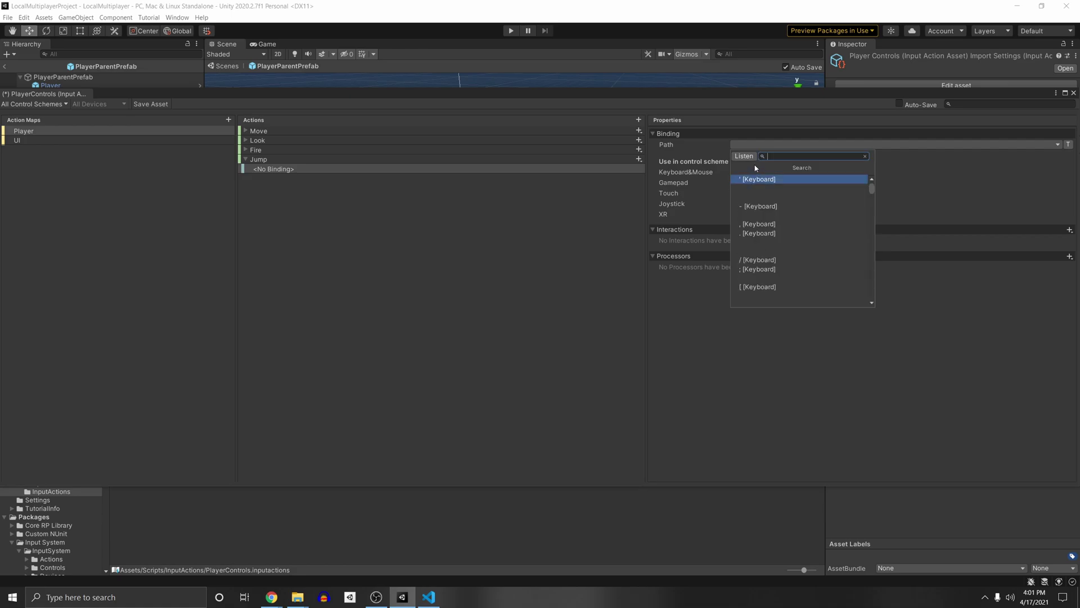
pyautogui.click(768, 177)
# Step: Add a second Jump binding for gamepad Button West and save the asset
pyautogui.click(638, 159)
pyautogui.click(654, 167)
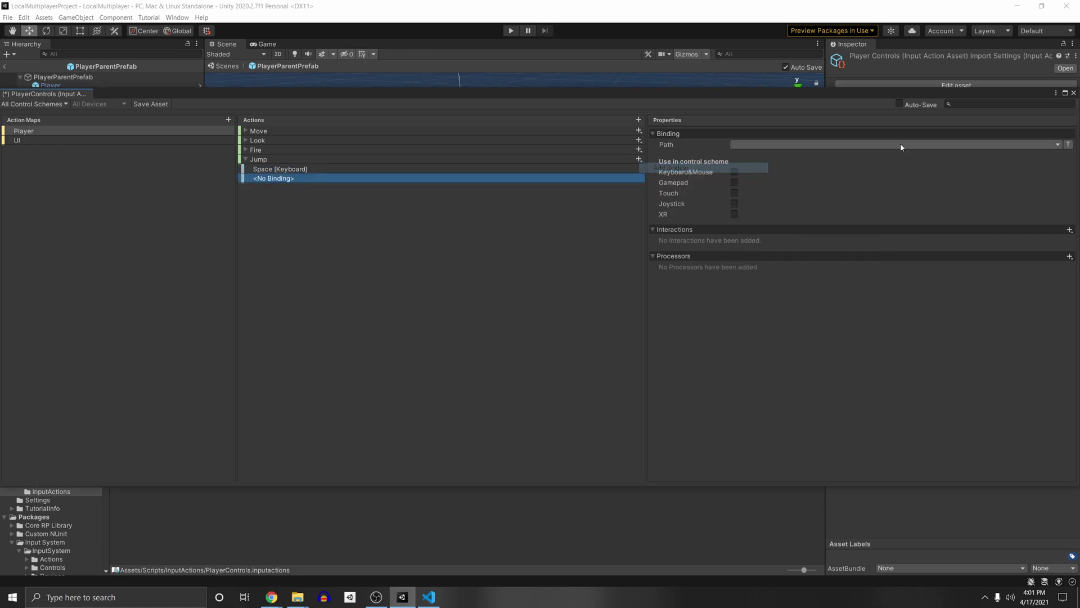
pyautogui.click(848, 144)
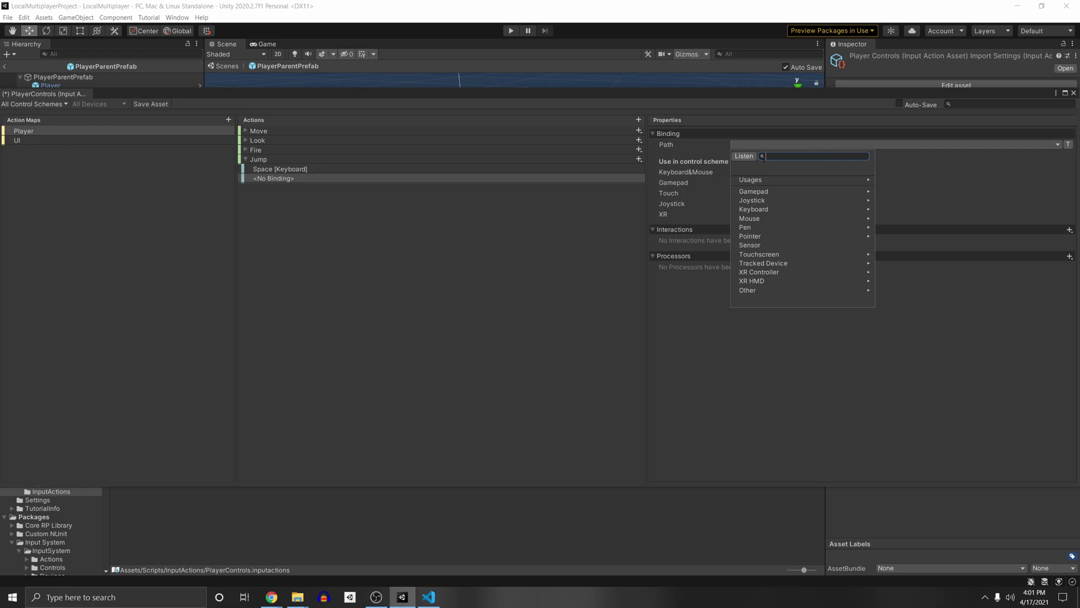
pyautogui.click(751, 157)
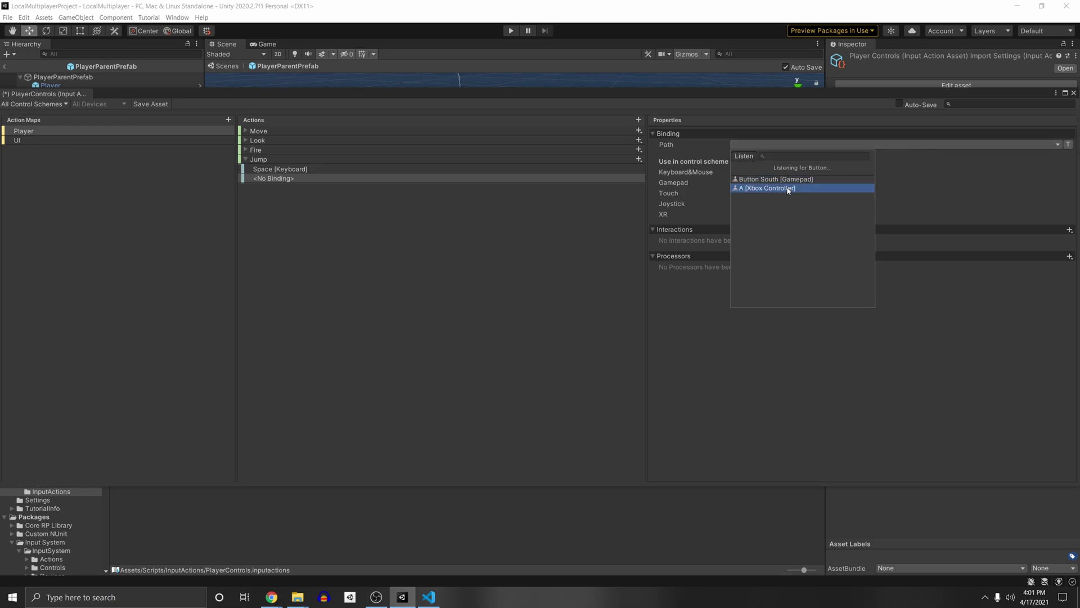
pyautogui.click(779, 179)
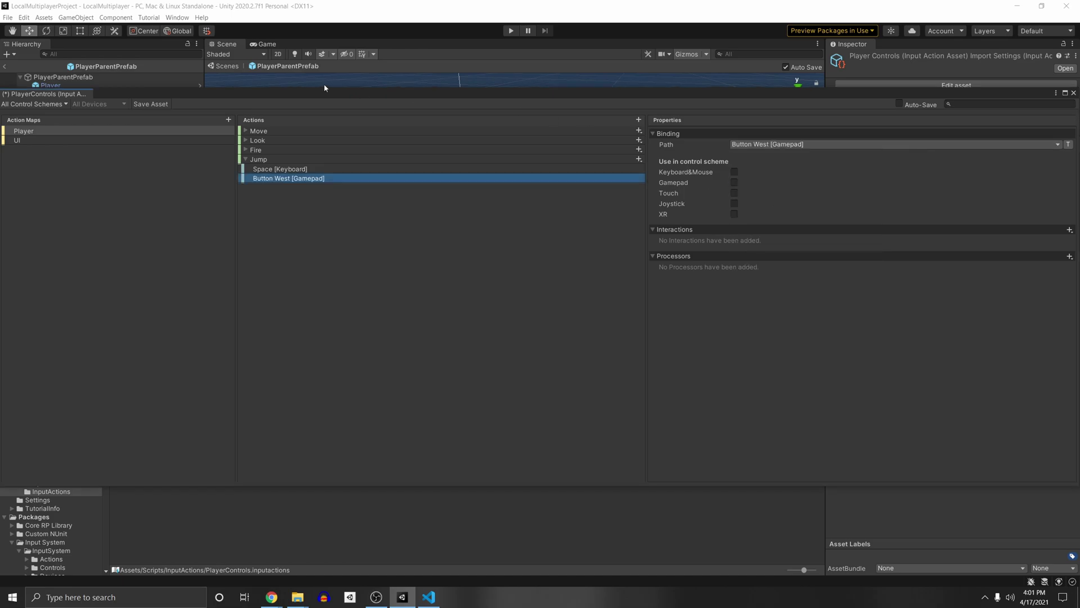
pyautogui.click(150, 104)
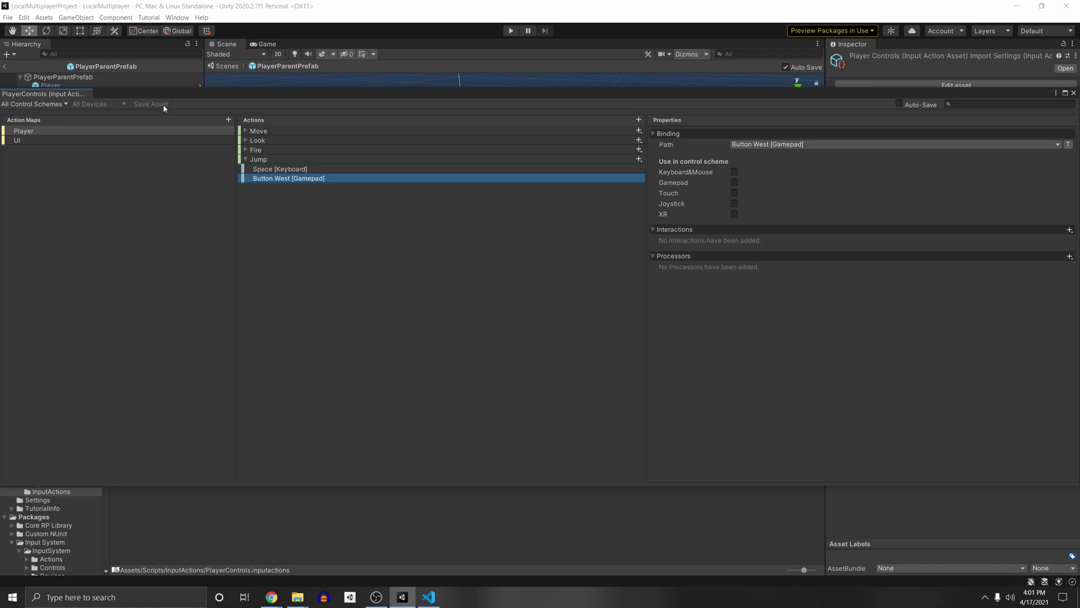
# Step: Assign PlayerControls as the Player object's Player Input actions
pyautogui.click(1074, 93)
pyautogui.click(86, 85)
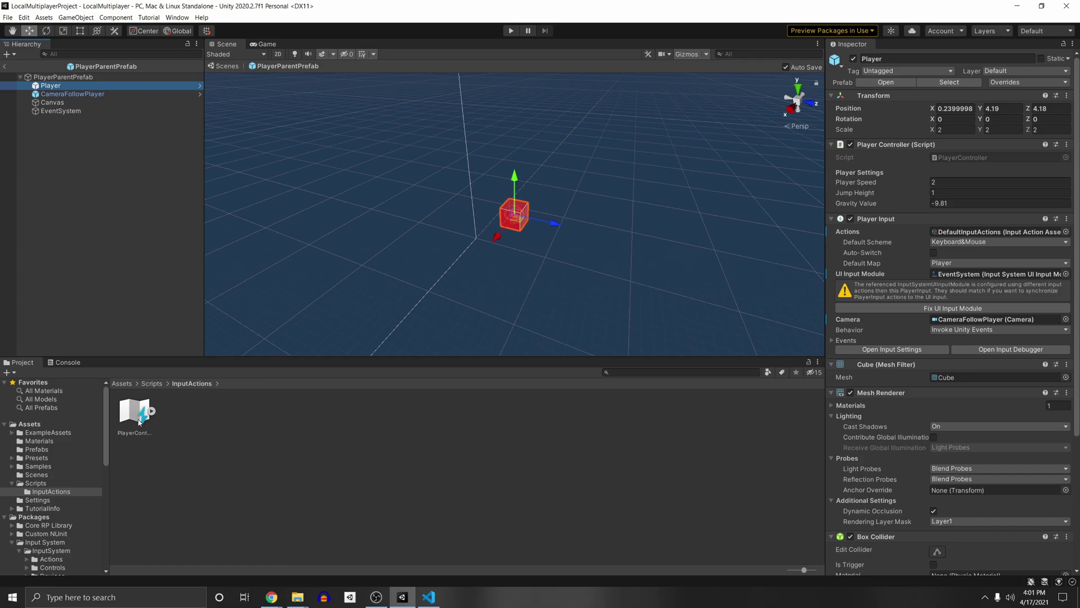
pyautogui.moveTo(139, 421); pyautogui.dragTo(945, 234)
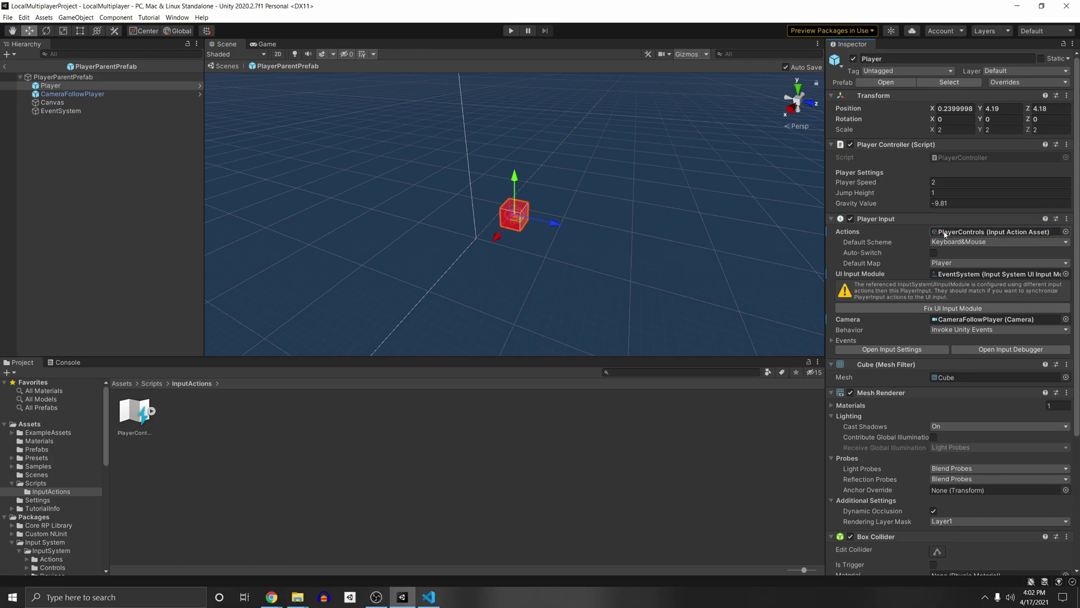
# Step: Wire the Player map's Move event to PlayerController.OnMove
pyautogui.click(846, 340)
pyautogui.scroll(-3, 852, 286)
pyautogui.click(853, 254)
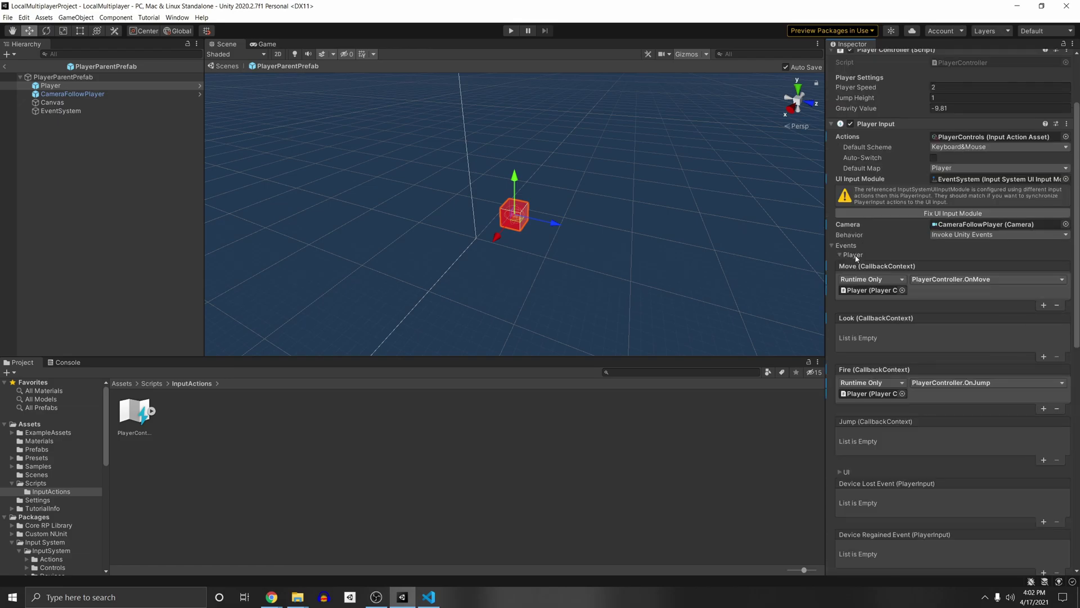
pyautogui.click(1063, 301)
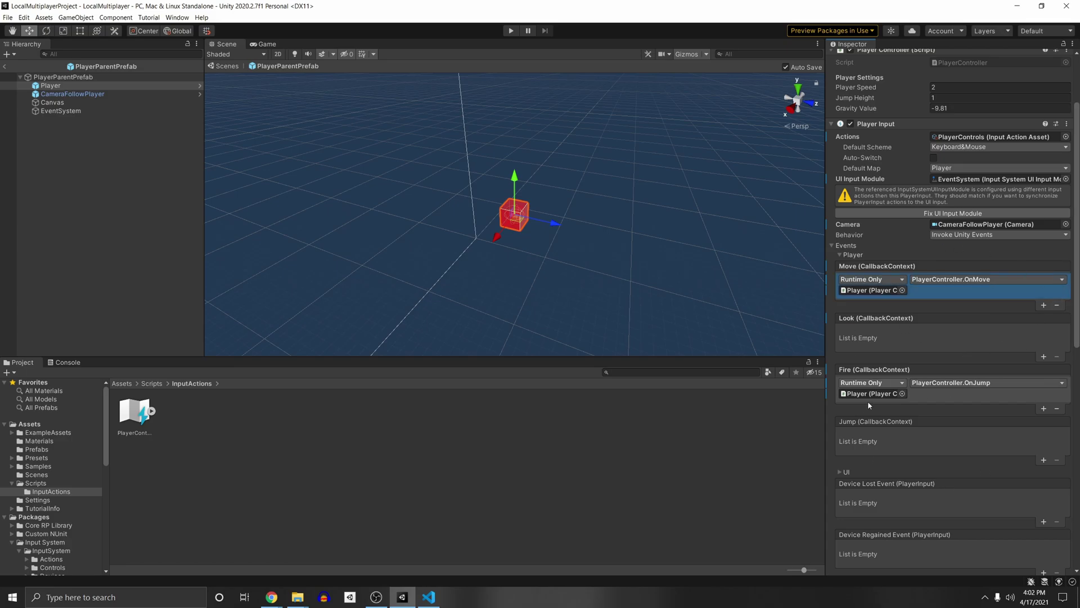
pyautogui.scroll(3, 897, 263)
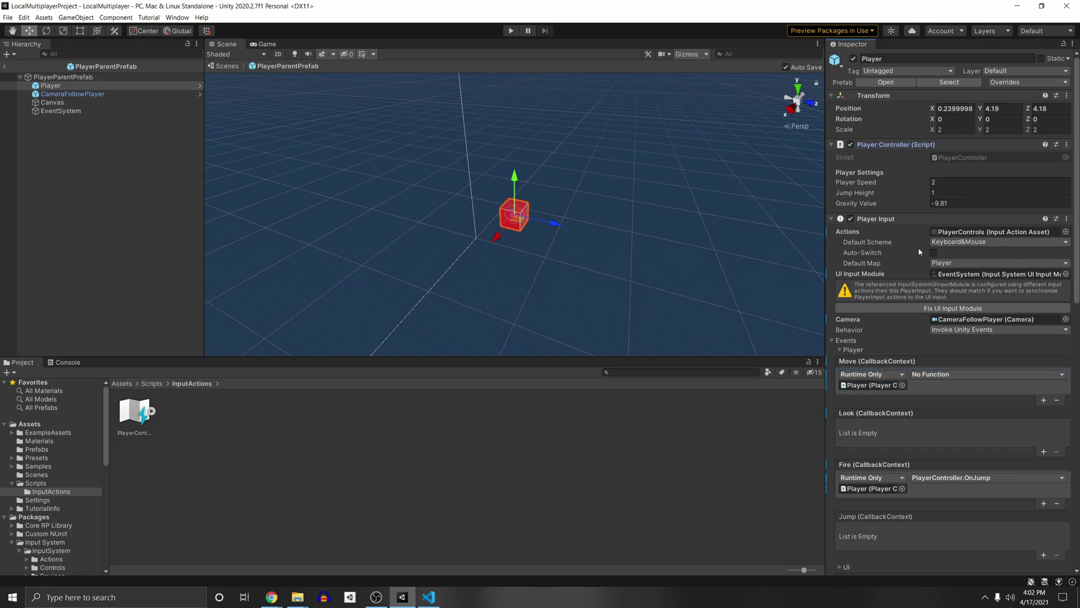
pyautogui.click(958, 375)
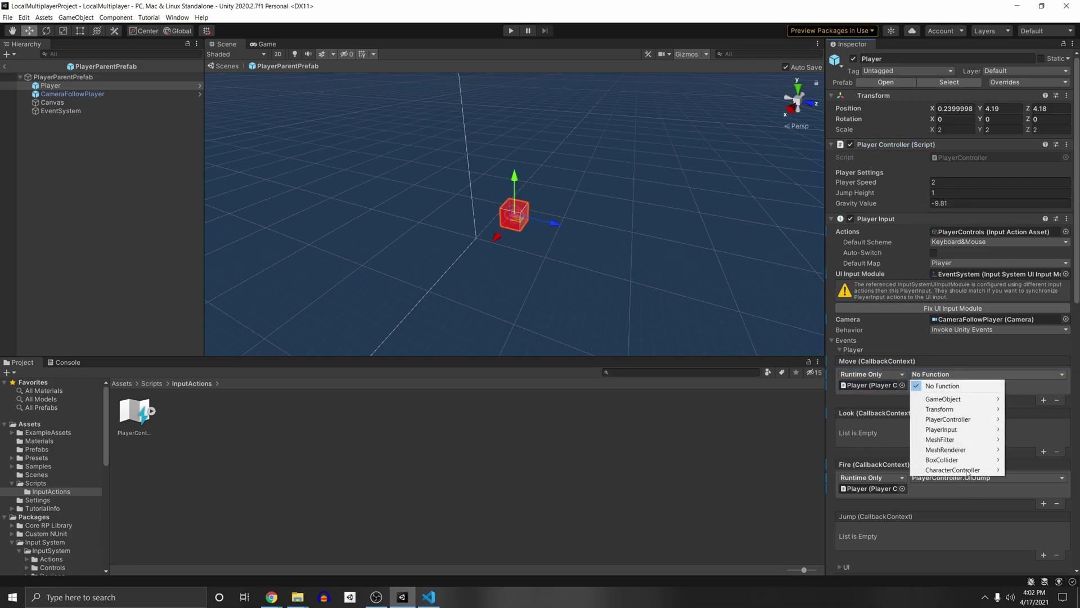
pyautogui.moveTo(955, 420)
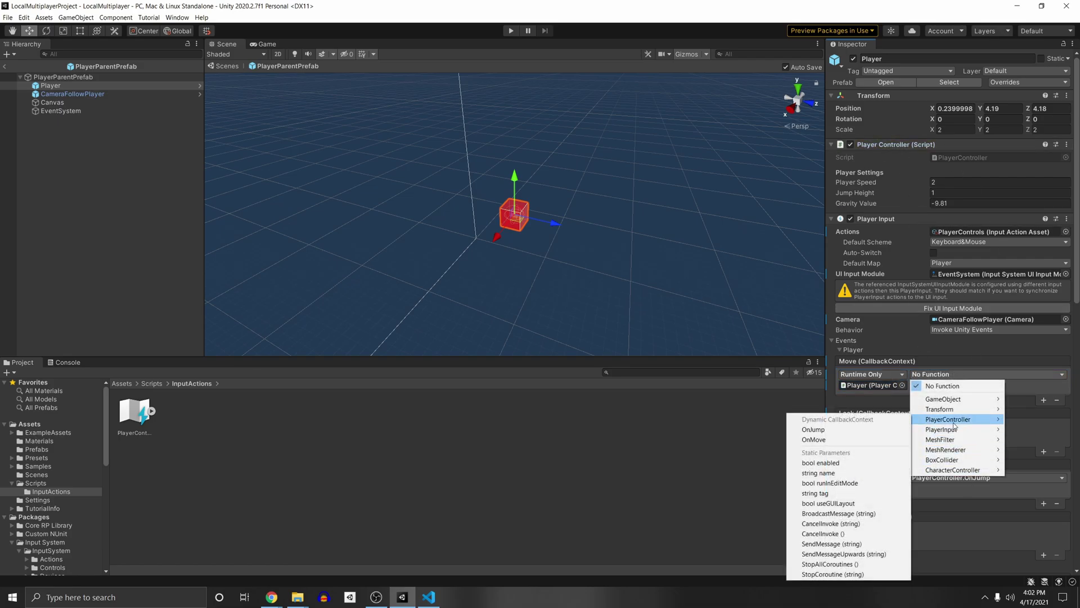
pyautogui.click(835, 441)
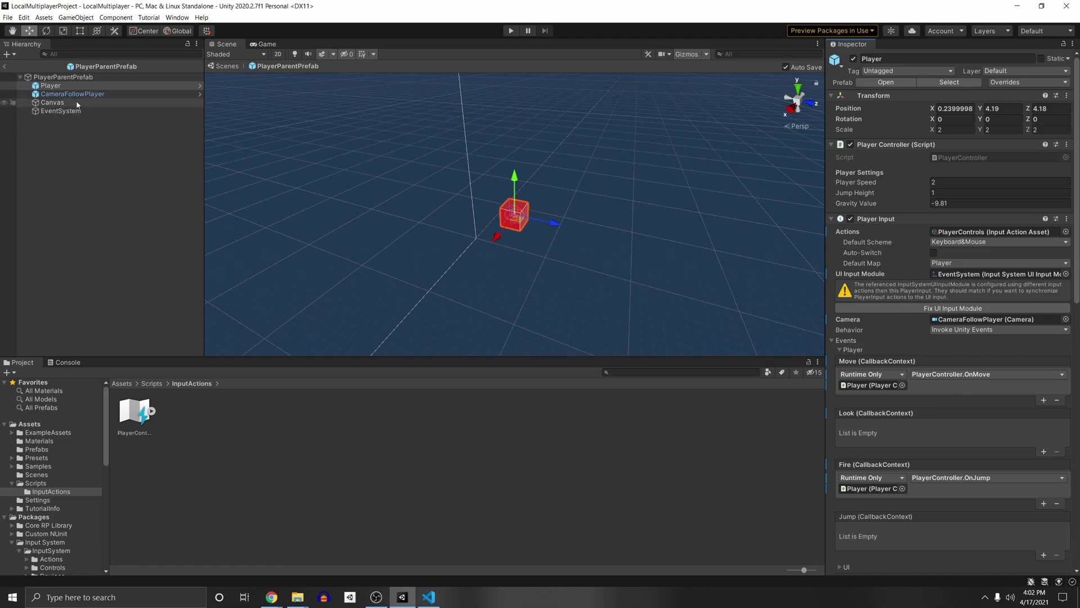
# Step: Assign PlayerControls to the EventSystem's UI input module and check its UI mappings such as Point
pyautogui.click(87, 111)
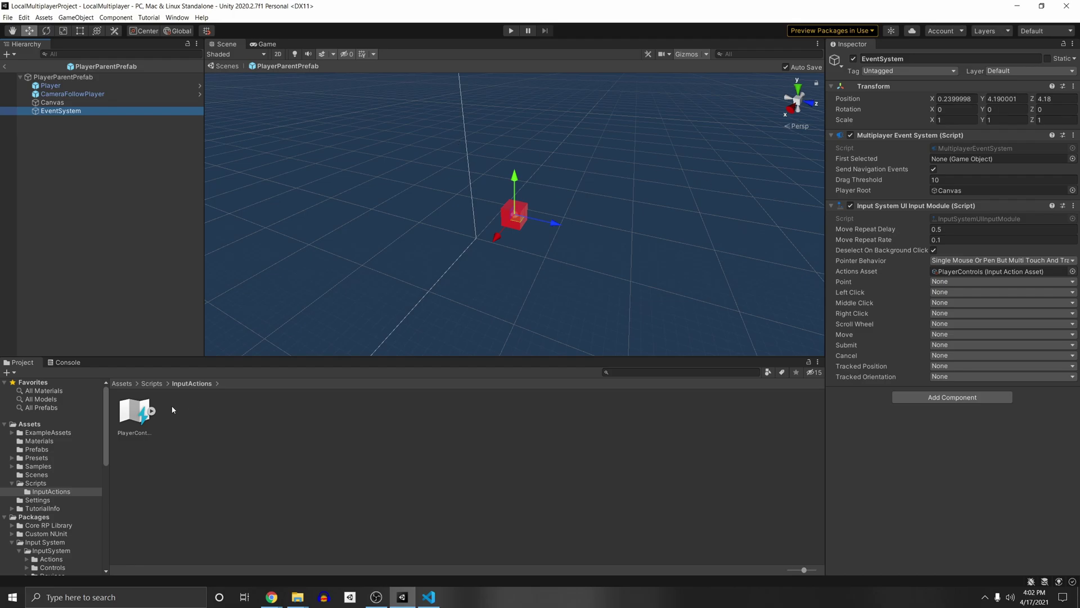
pyautogui.moveTo(139, 412); pyautogui.dragTo(988, 277)
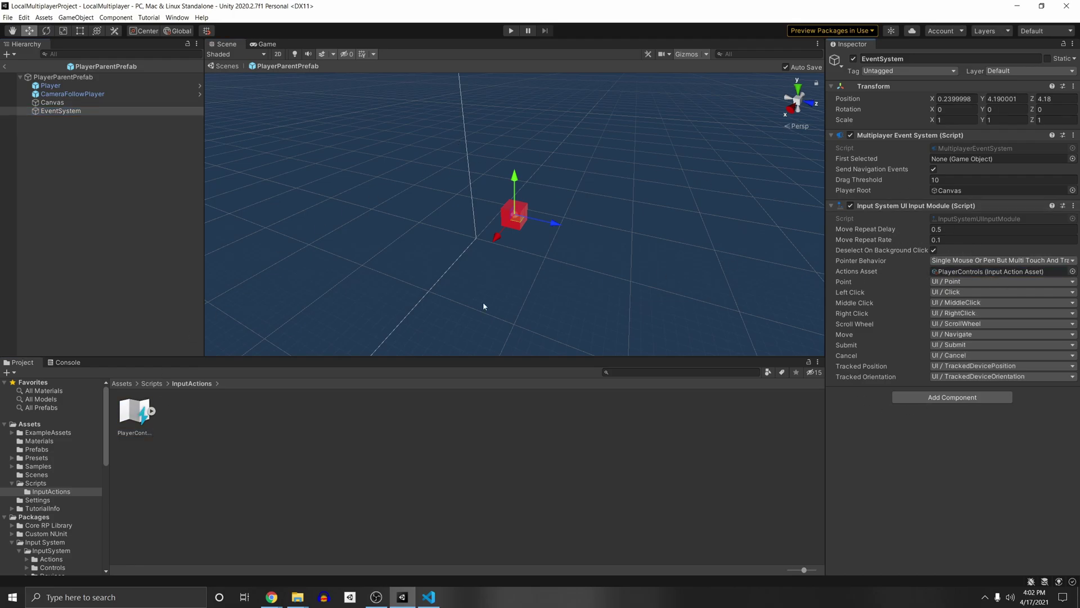
pyautogui.doubleClick(135, 413)
pyautogui.click(18, 142)
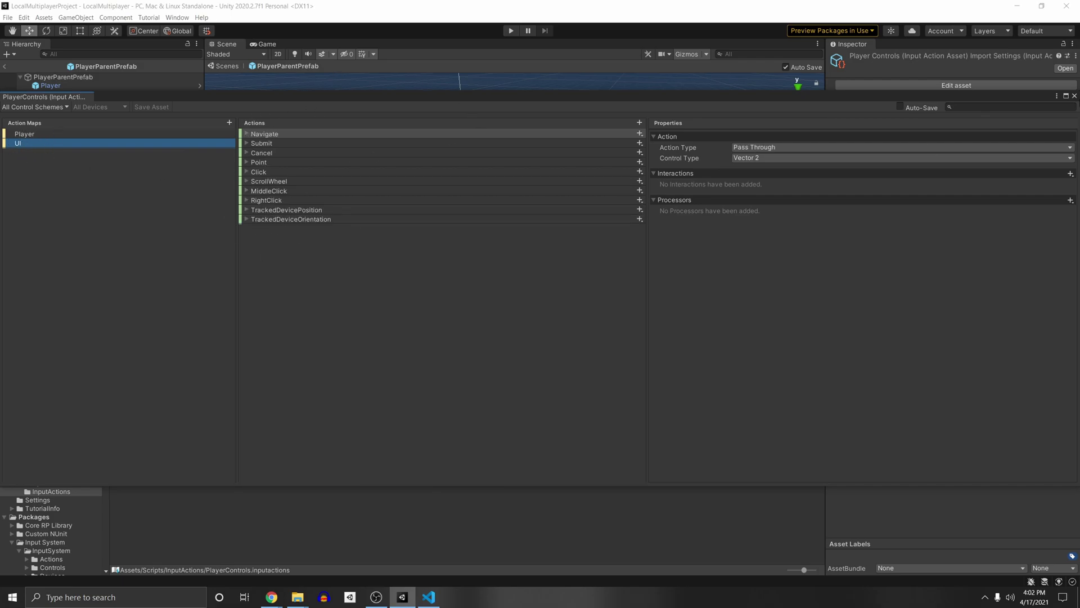
pyautogui.click(1074, 96)
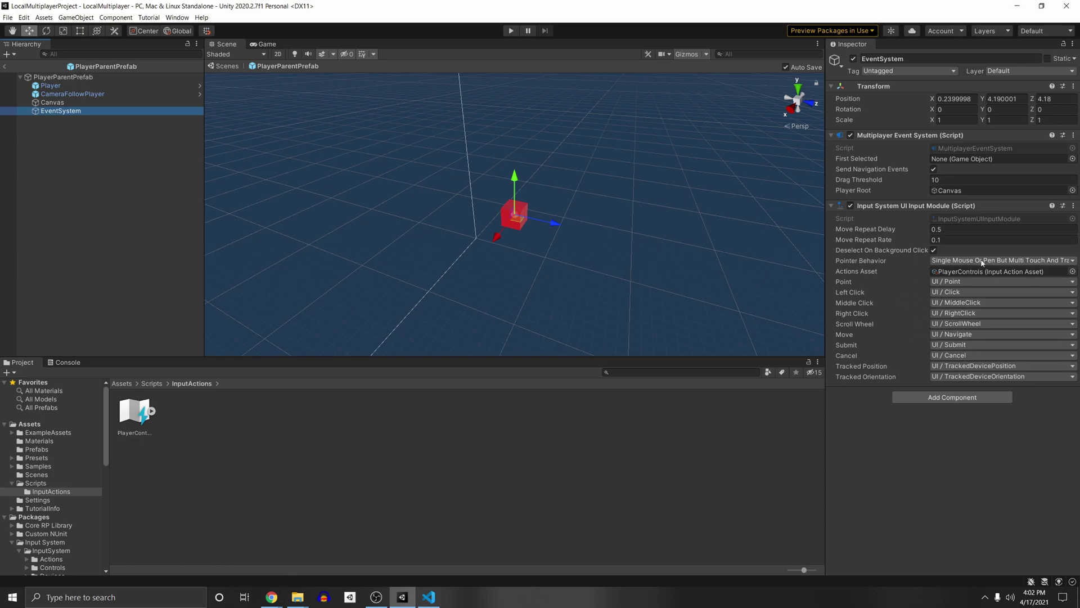
pyautogui.click(977, 281)
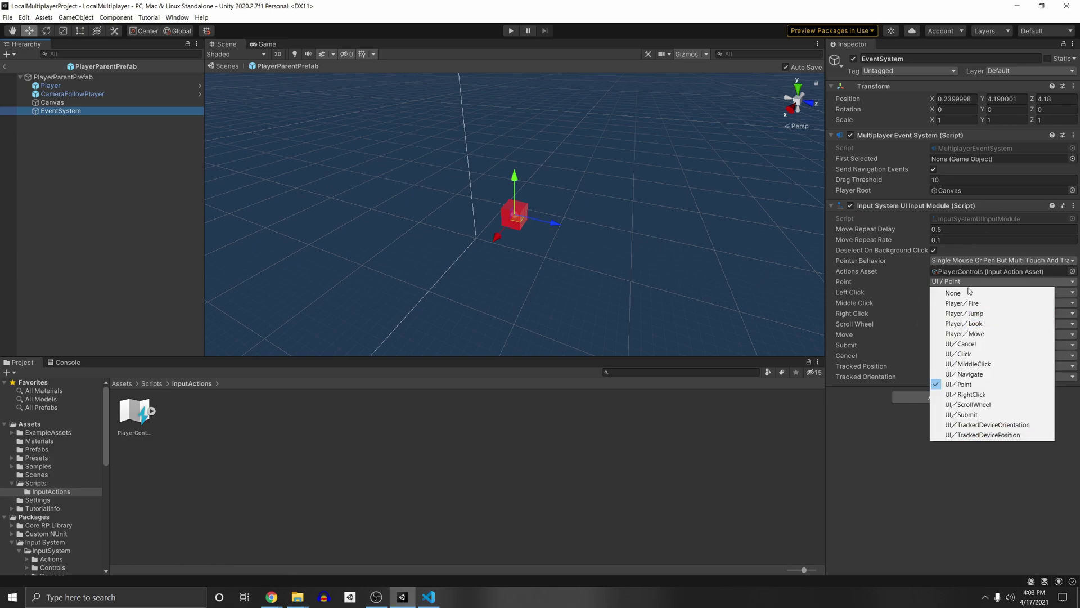
pyautogui.click(775, 496)
# Step: Add a UI Button under the prefab's Canvas
pyautogui.rightClick(61, 103)
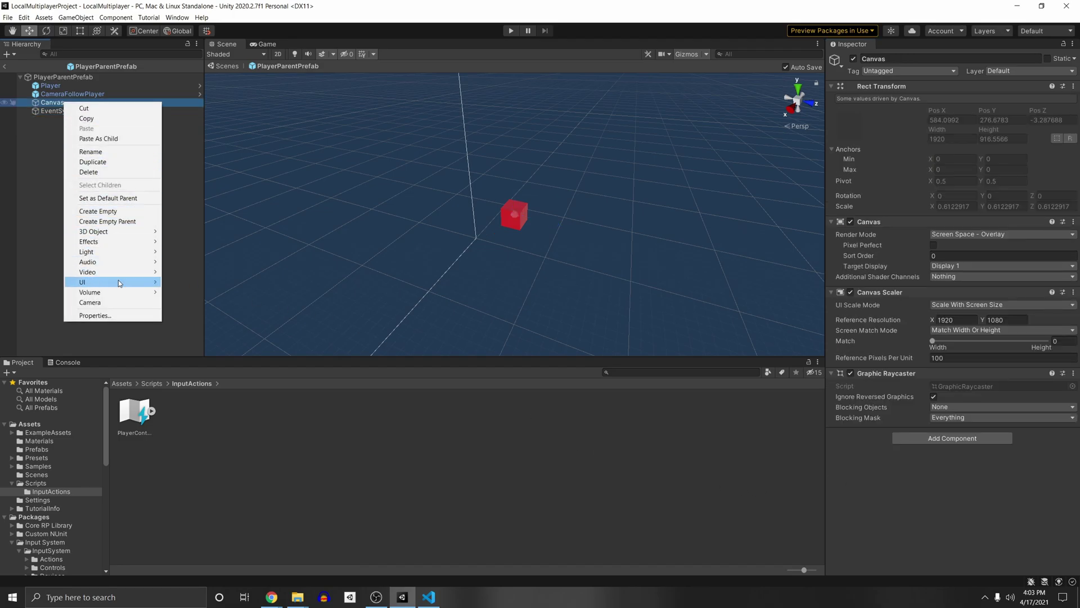
pyautogui.moveTo(119, 282)
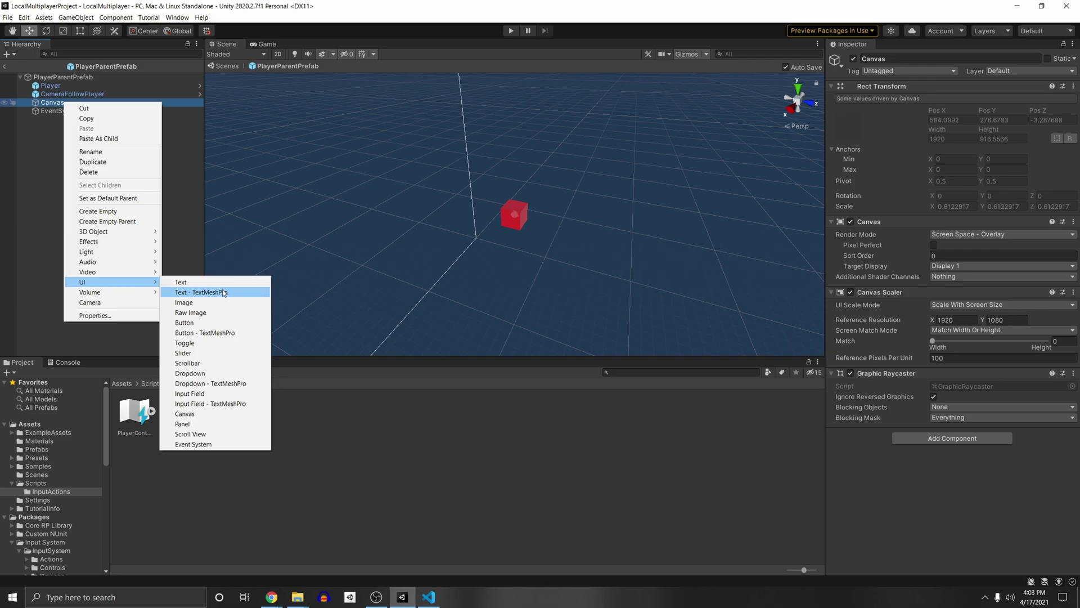
pyautogui.click(192, 328)
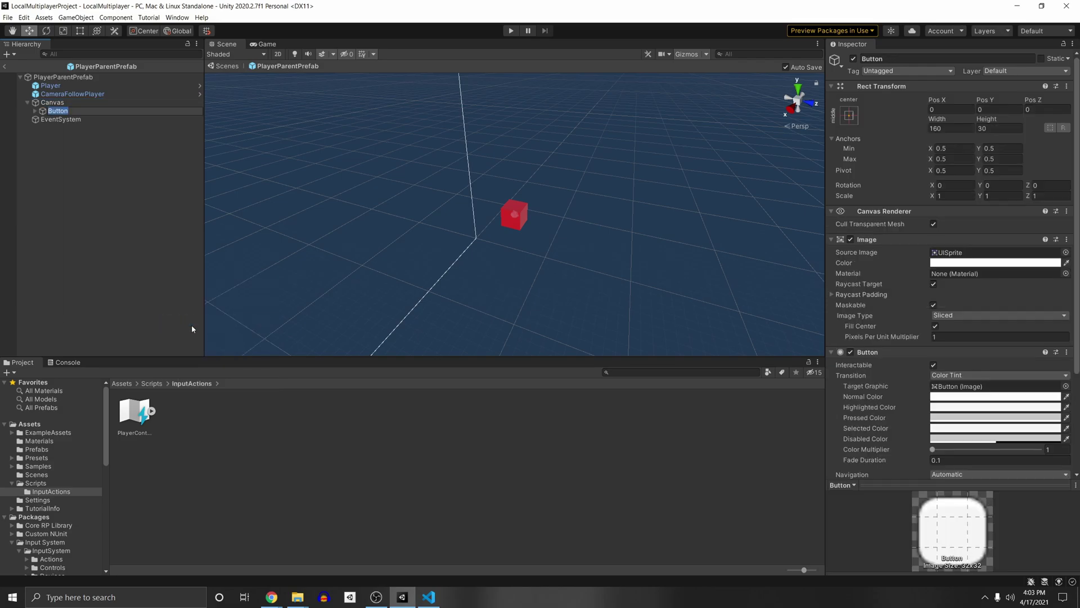
pyautogui.keyDown('alt'); pyautogui.moveTo(439, 315); pyautogui.dragTo(555, 133); pyautogui.keyUp('alt')
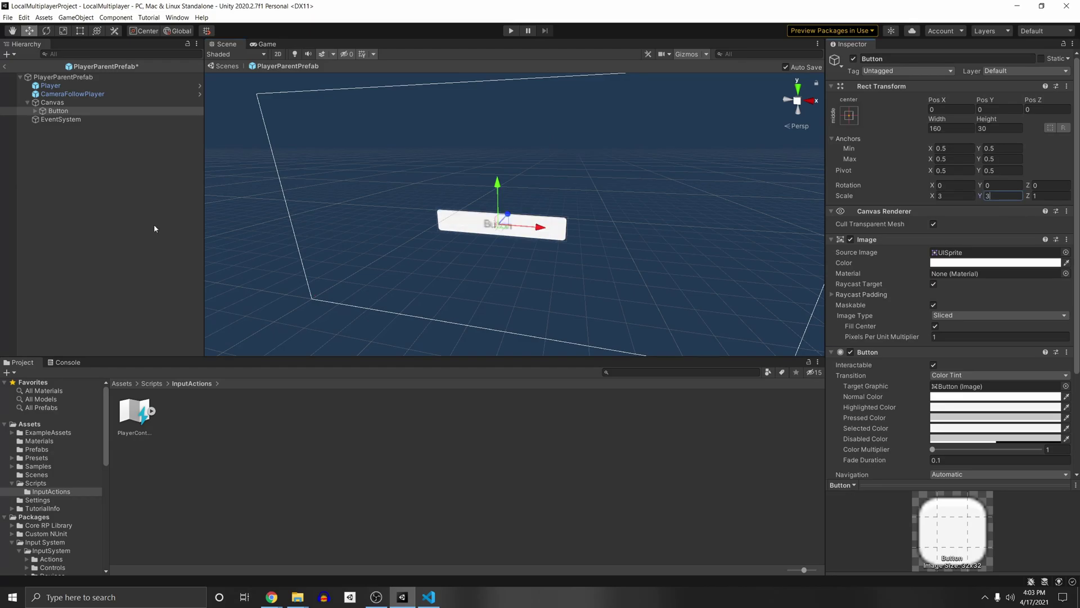
# Step: Adjust the button label Text's font size and scale, and enlarge its rectangle
pyautogui.click(35, 111)
pyautogui.click(56, 119)
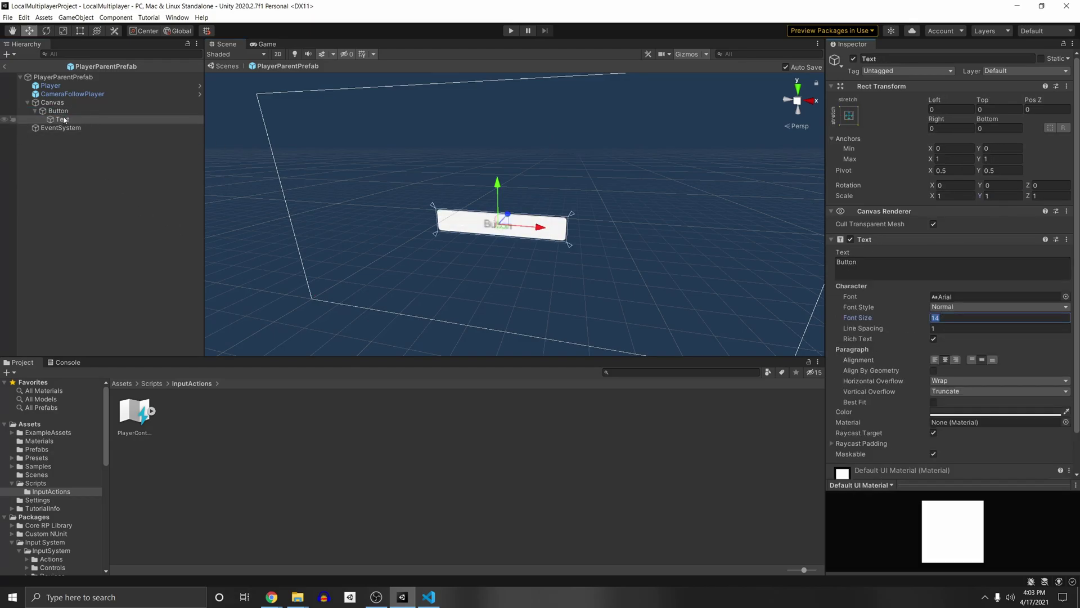
pyautogui.write('100')
pyautogui.click(959, 195)
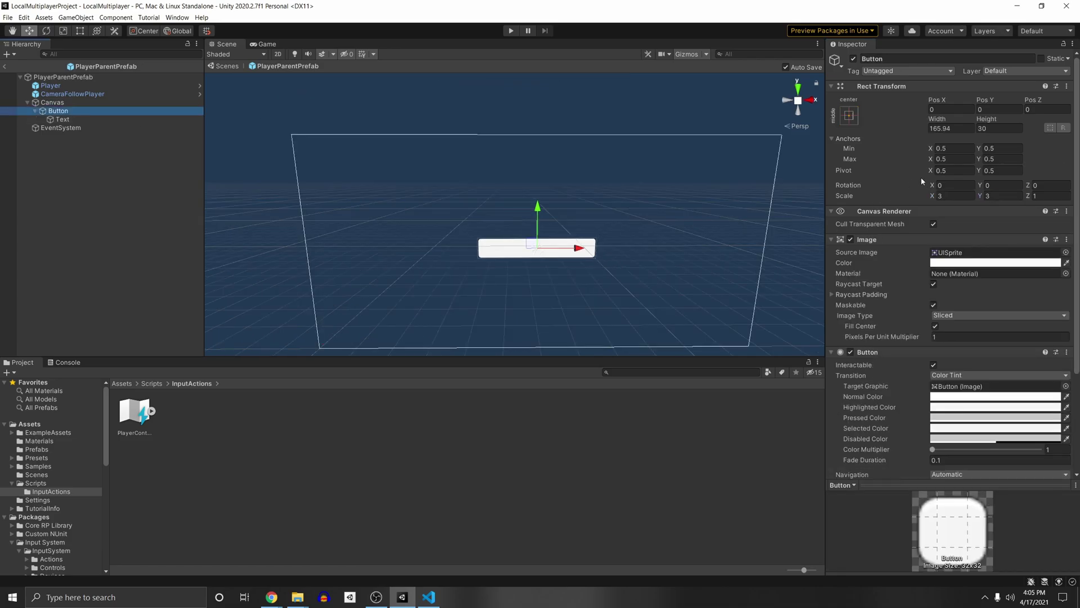
pyautogui.moveTo(595, 257); pyautogui.dragTo(582, 253)
pyautogui.moveTo(437, 218); pyautogui.dragTo(362, 211, button='right')
# Step: Set the label's font size to 300 and anchor it middle-centre
pyautogui.click(62, 119)
pyautogui.click(953, 318)
pyautogui.write('300')
pyautogui.press('Return')
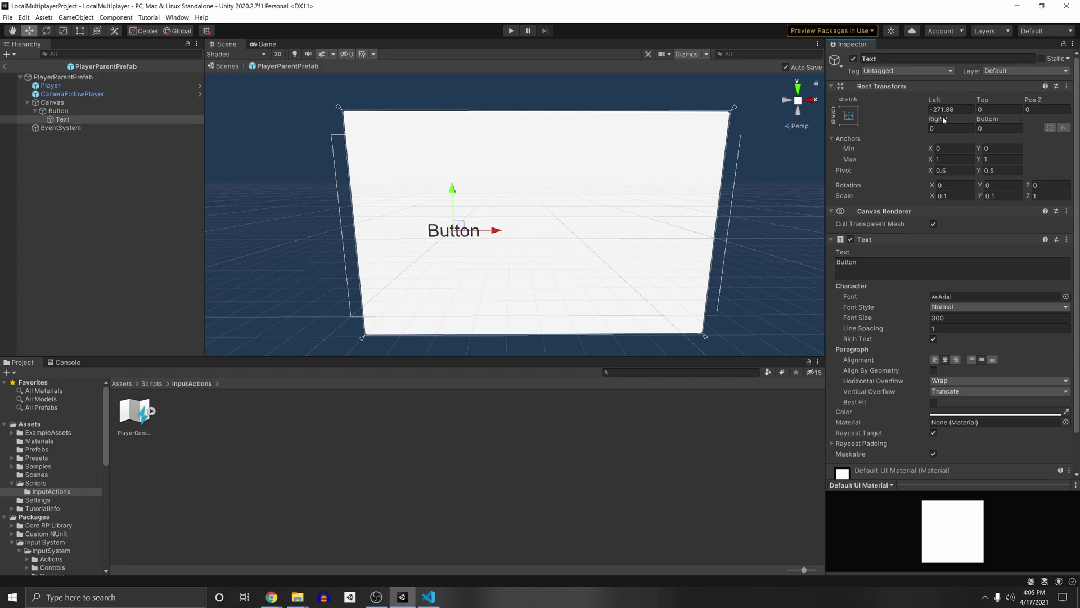
pyautogui.click(850, 116)
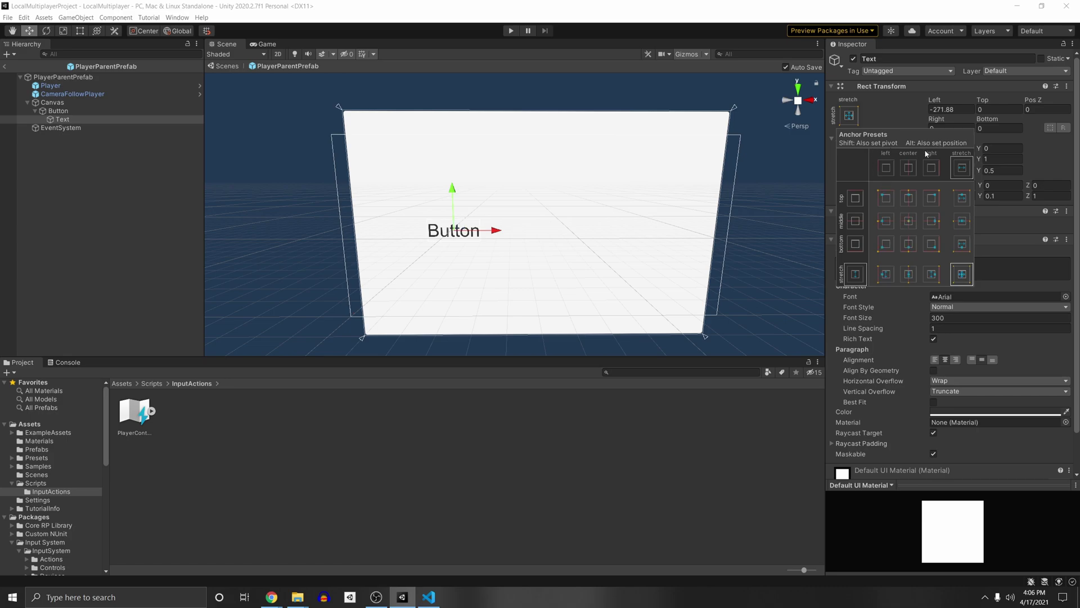
pyautogui.keyDown('alt'); pyautogui.click(909, 220); pyautogui.keyUp('alt')
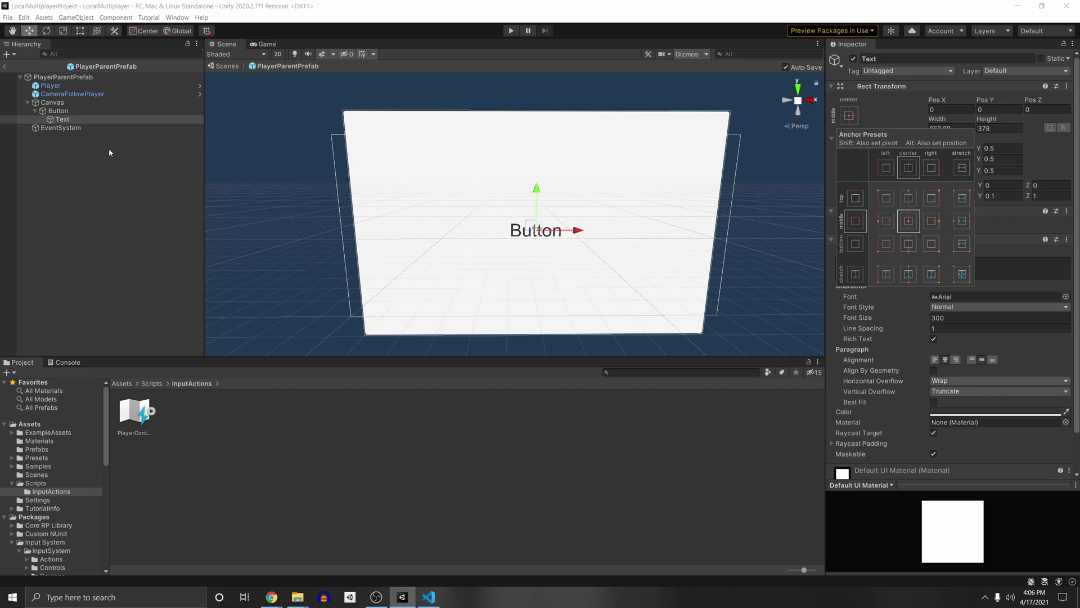
# Step: Shrink the Button's width and height to fit the label
pyautogui.click(58, 111)
pyautogui.moveTo(937, 119); pyautogui.dragTo(236, 135)
pyautogui.click(991, 119)
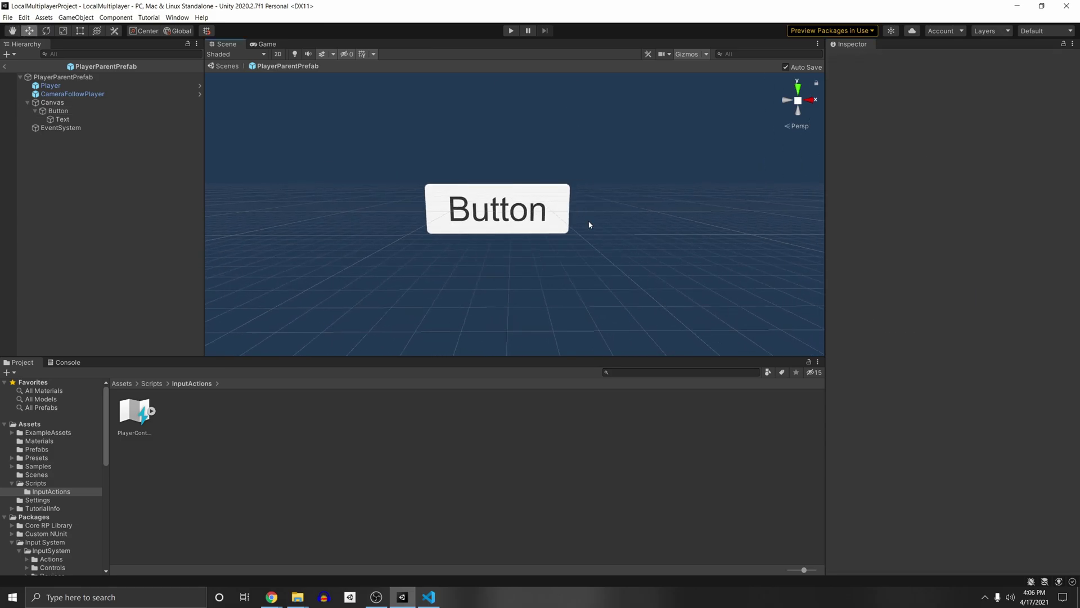
# Step: Exit prefab mode and play-test with a second player joined, then stop
pyautogui.click(5, 67)
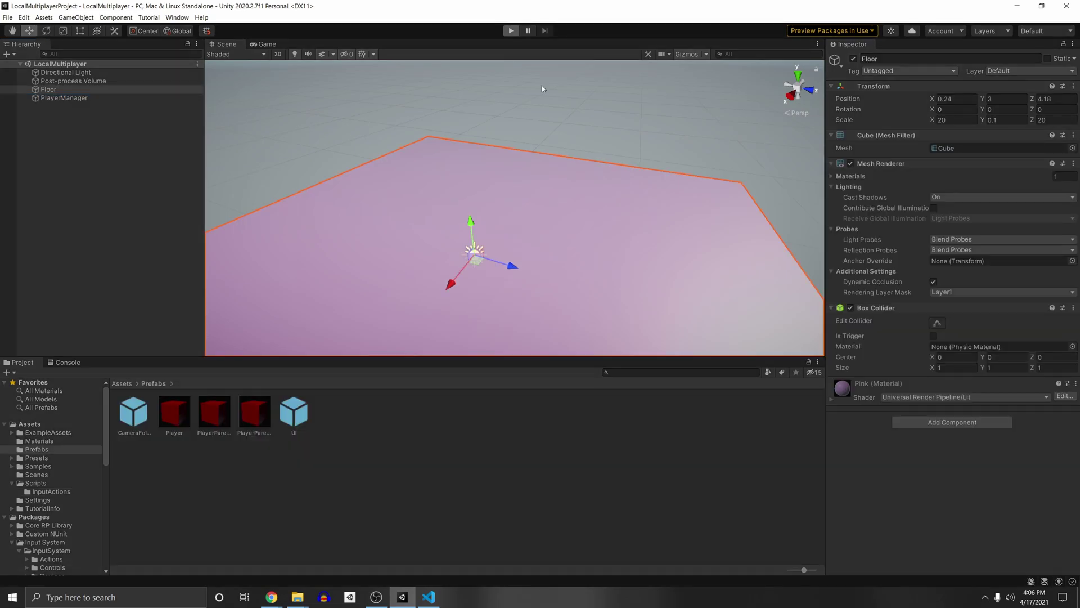
pyautogui.hotkey('ctrl', 'p')
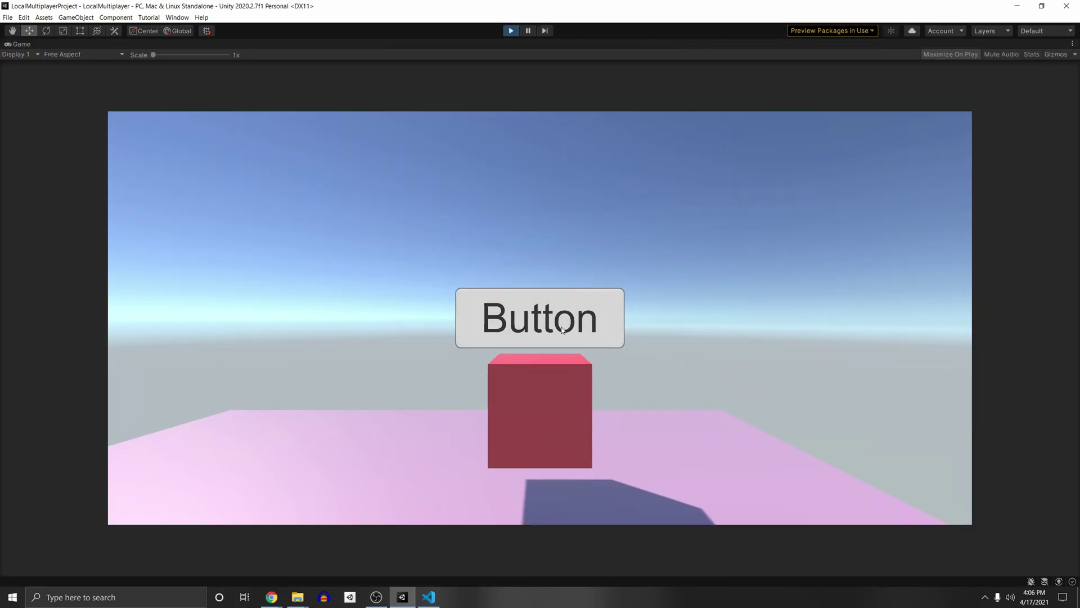
pyautogui.click(554, 325)
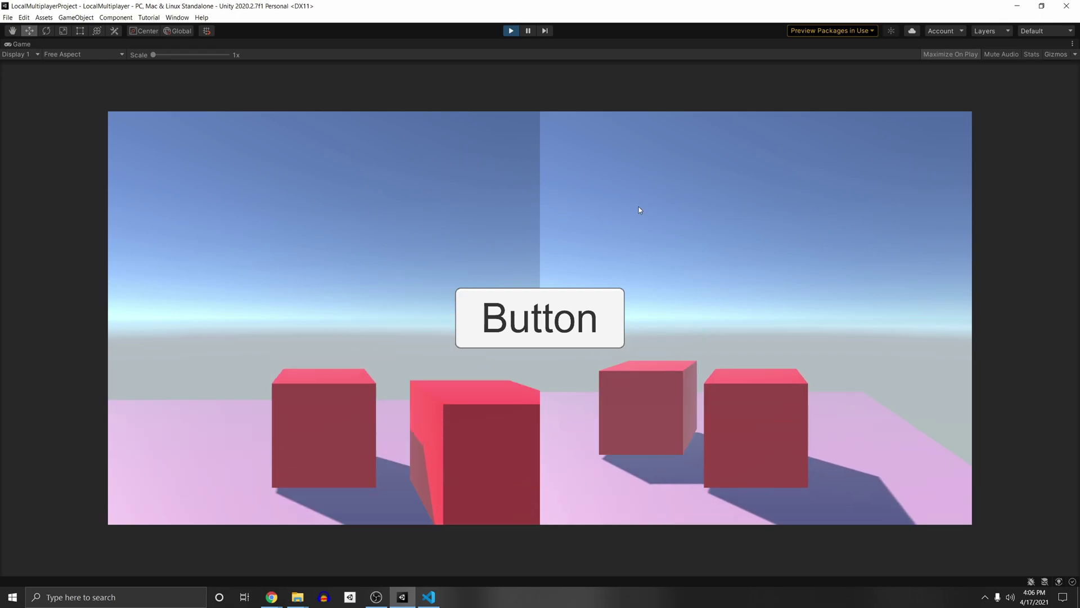
pyautogui.click(511, 30)
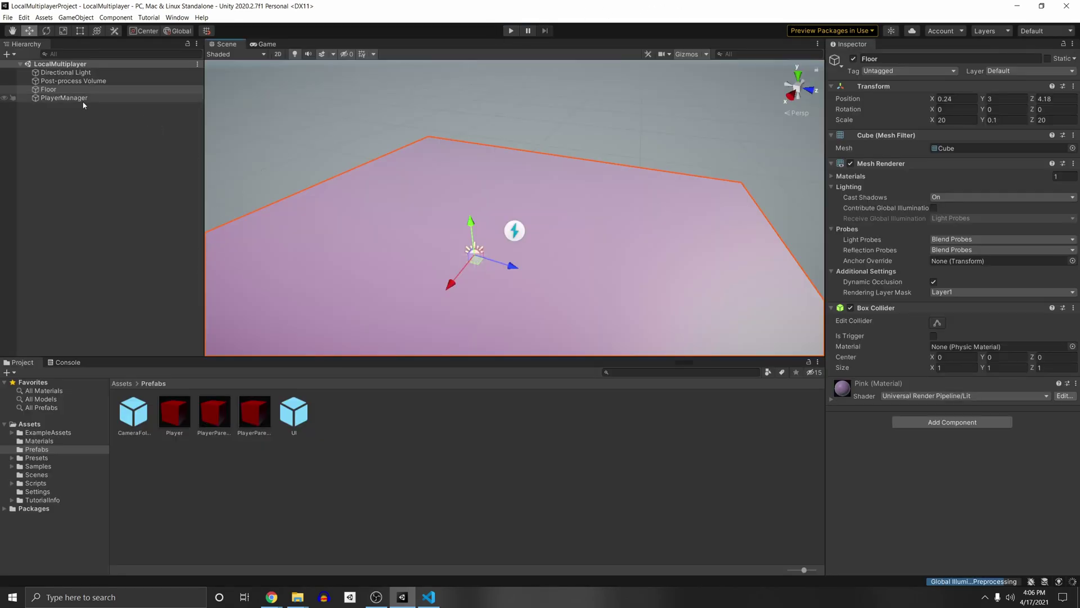
# Step: Set the PlayerParentPrefab Canvas to Screen Space - Camera via CameraFollowPlayer, plane distance 1
pyautogui.click(83, 98)
pyautogui.doubleClick(986, 193)
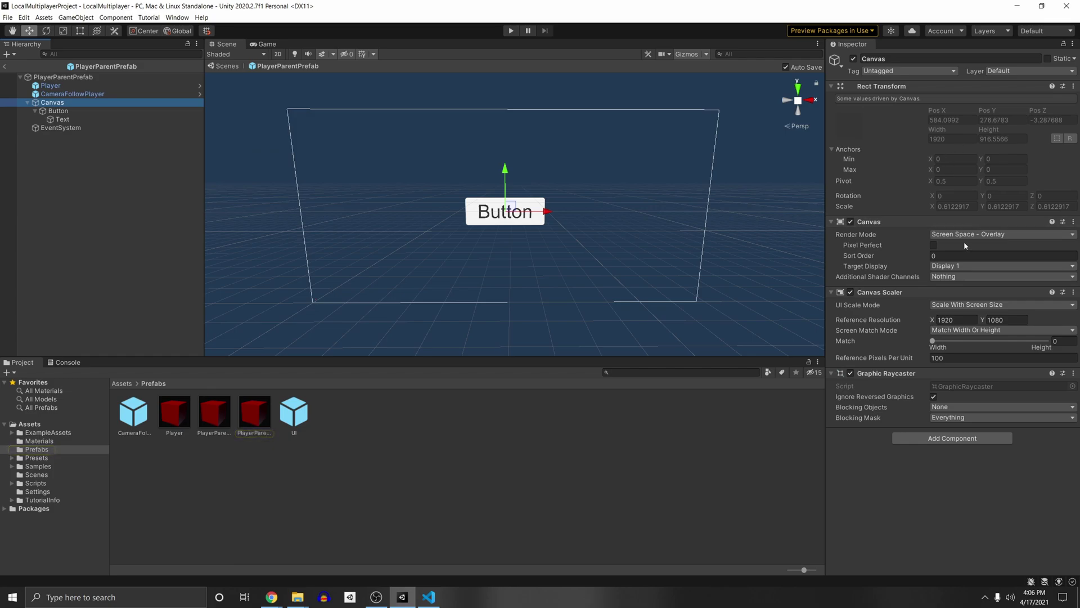
pyautogui.click(1016, 236)
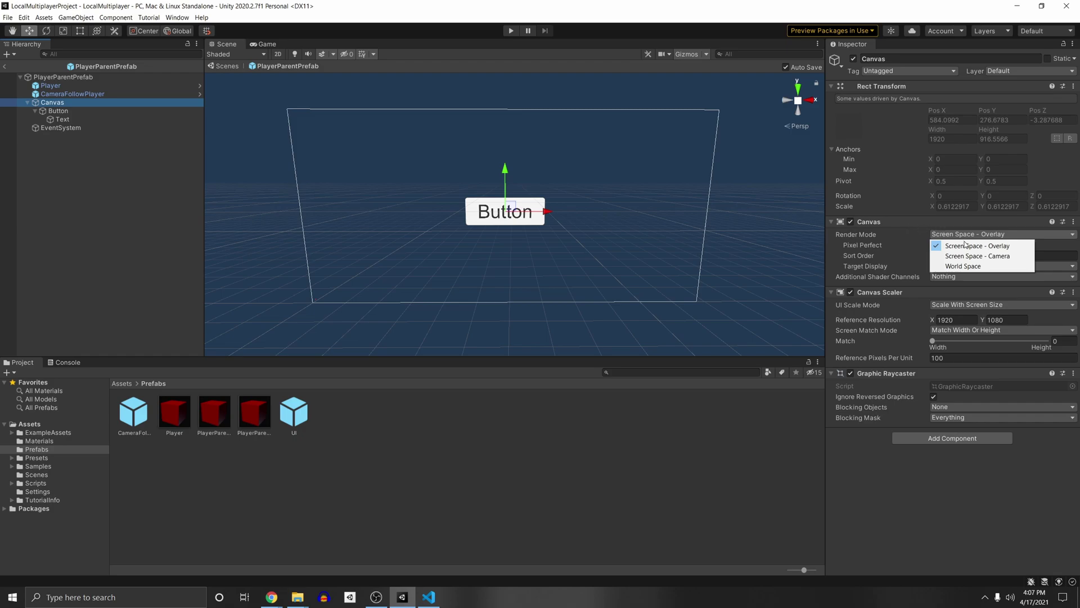
pyautogui.click(996, 258)
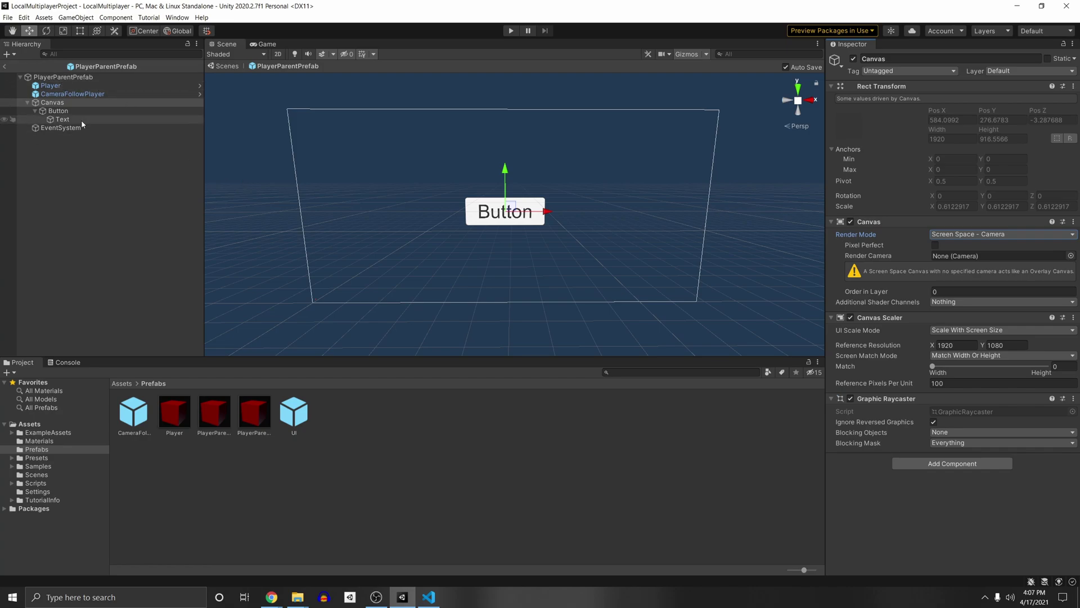
pyautogui.moveTo(79, 95); pyautogui.dragTo(979, 256)
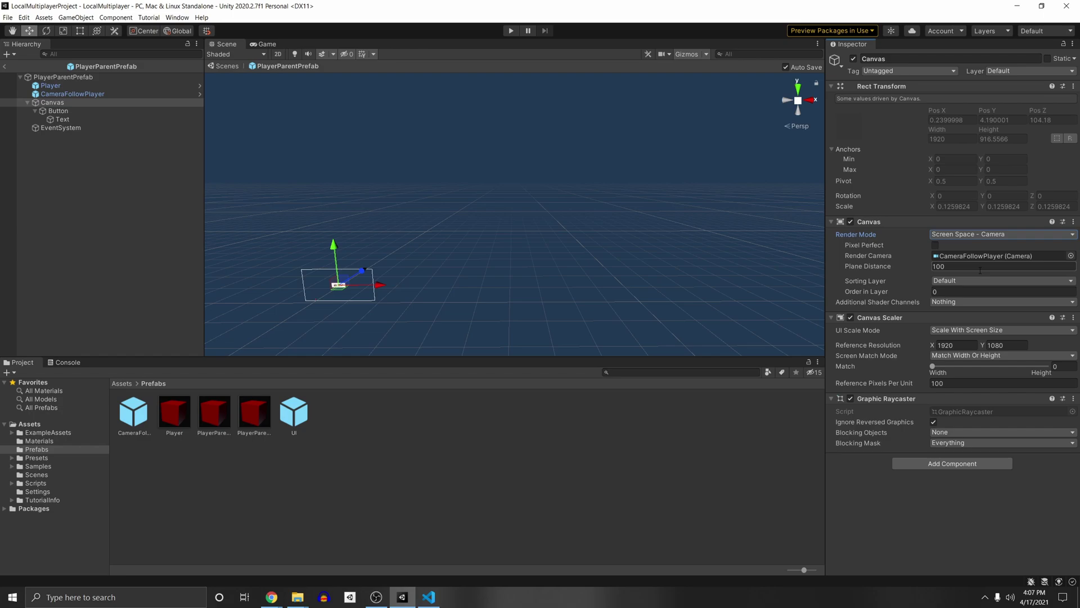
pyautogui.click(976, 267)
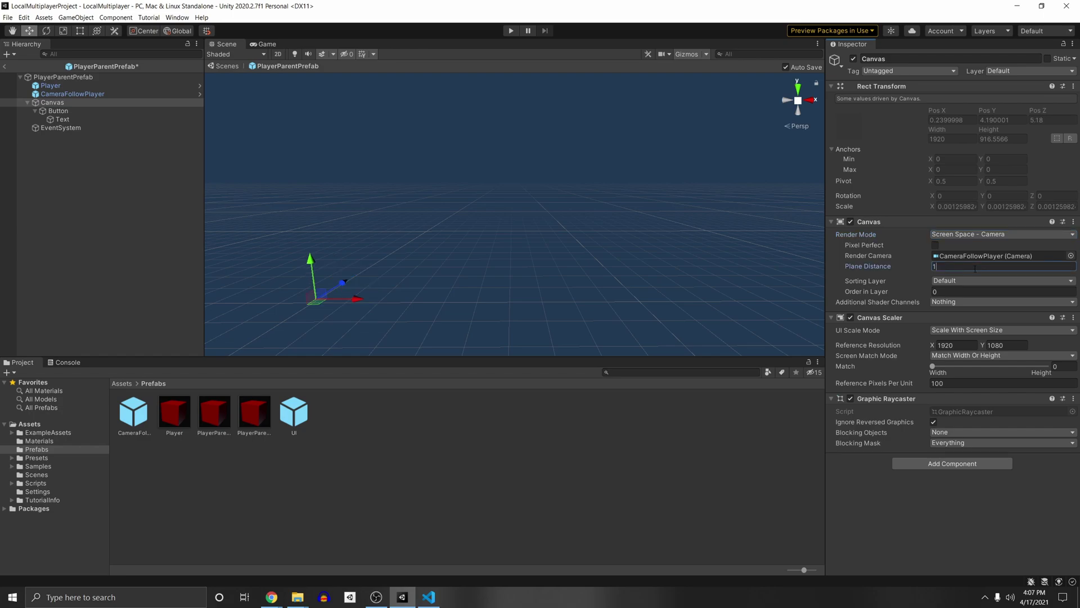
pyautogui.hotkey('ctrl', 'p')
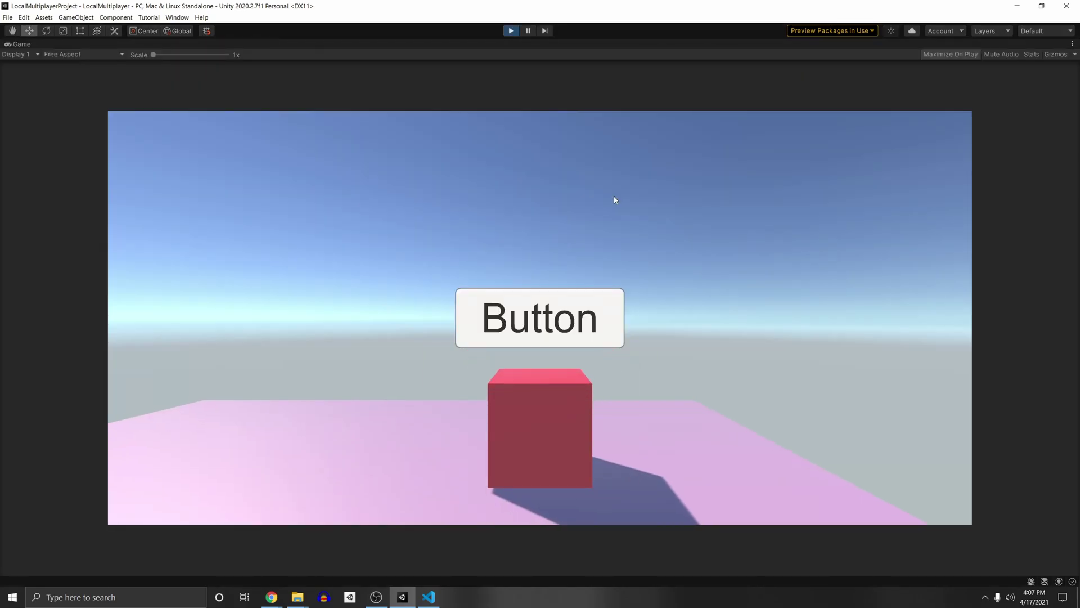
pyautogui.press('space')
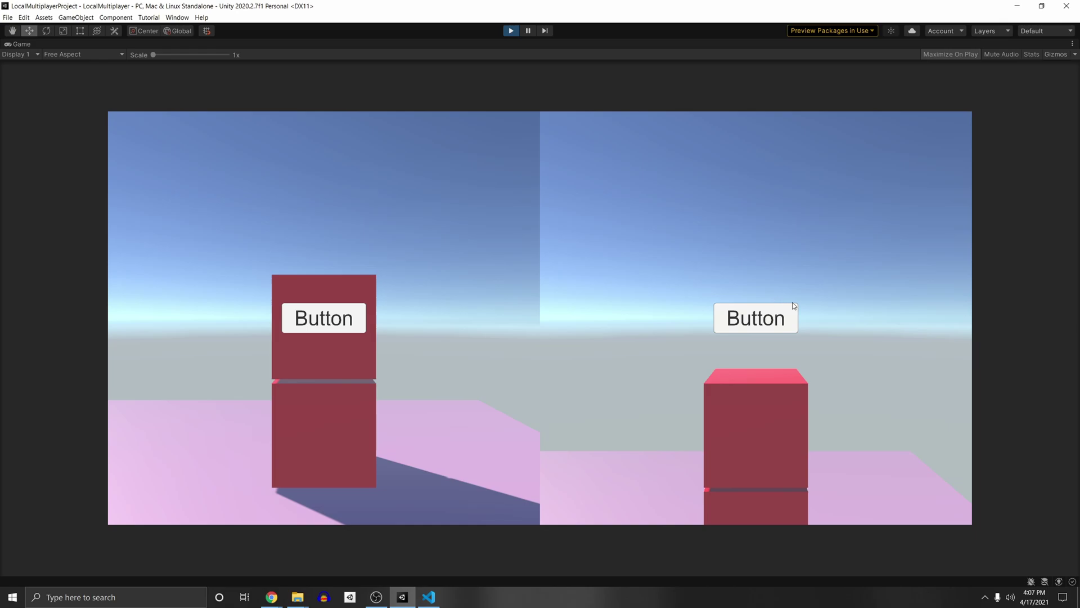
pyautogui.click(315, 323)
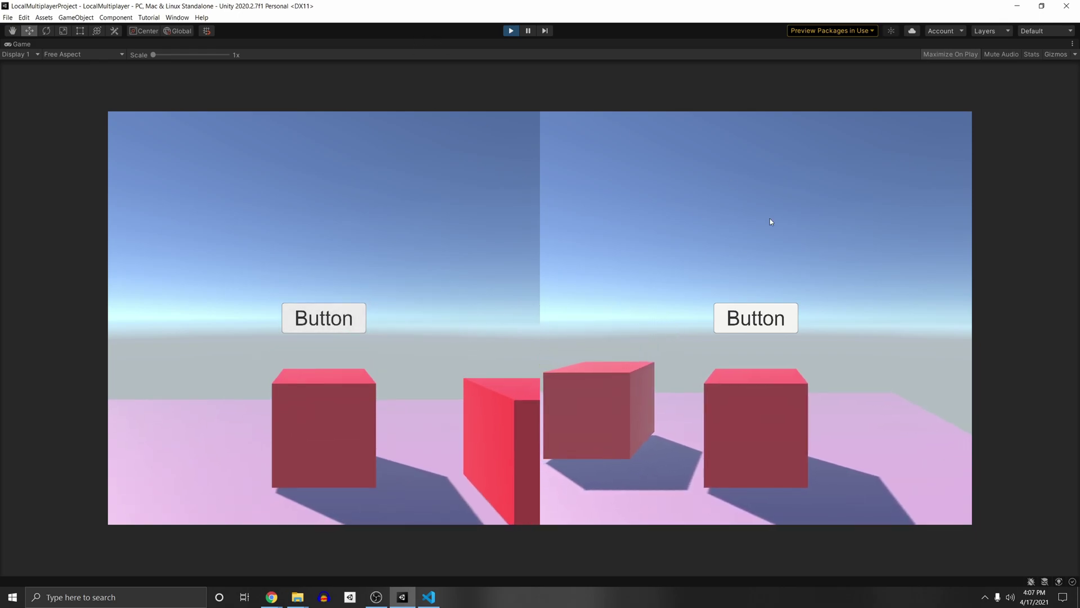
# Step: Stop the test and make the Canvas Button the prefab EventSystem's First Selected object
pyautogui.click(510, 31)
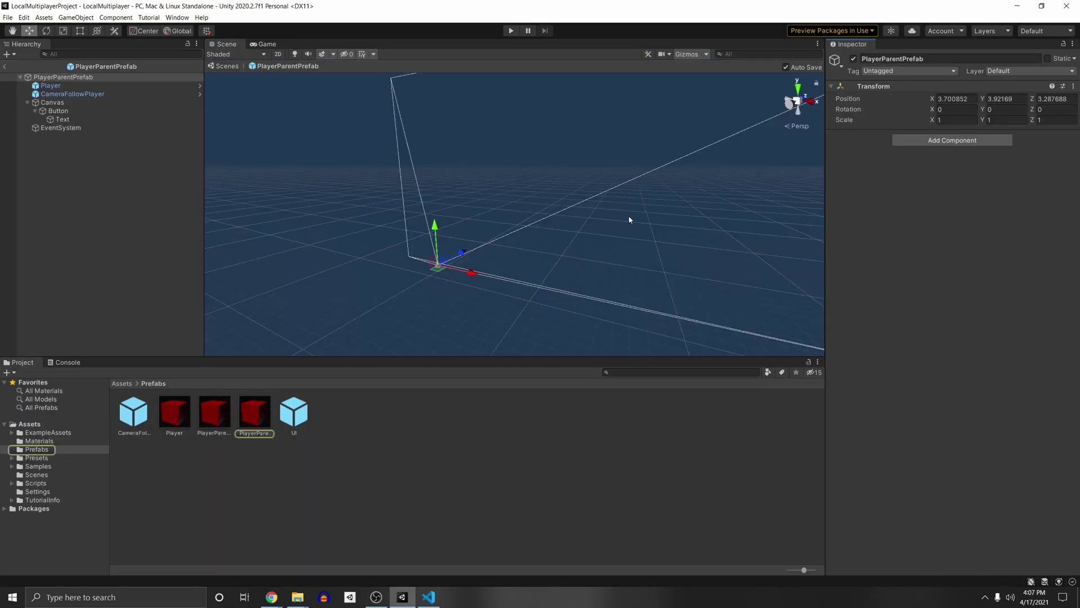
pyautogui.click(90, 129)
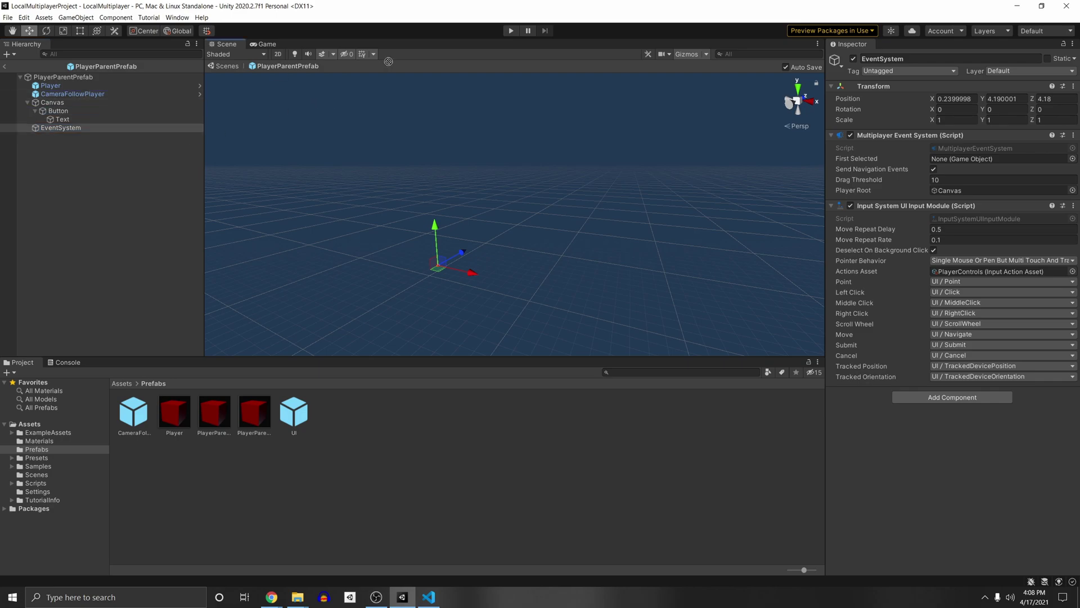
pyautogui.click(966, 127)
pyautogui.moveTo(966, 127); pyautogui.dragTo(968, 156)
pyautogui.click(1025, 158)
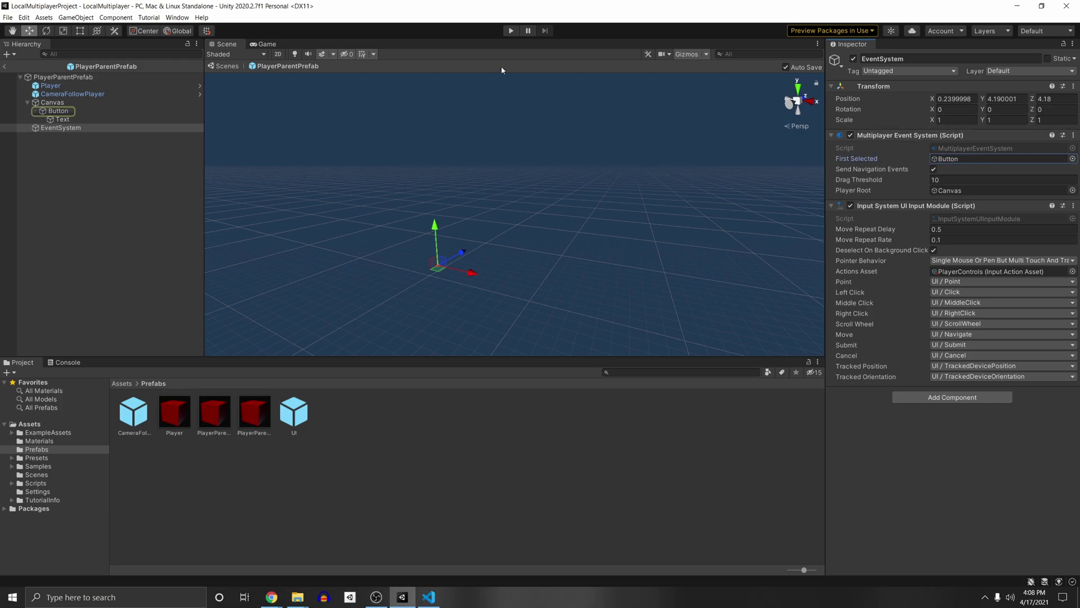
pyautogui.click(653, 163)
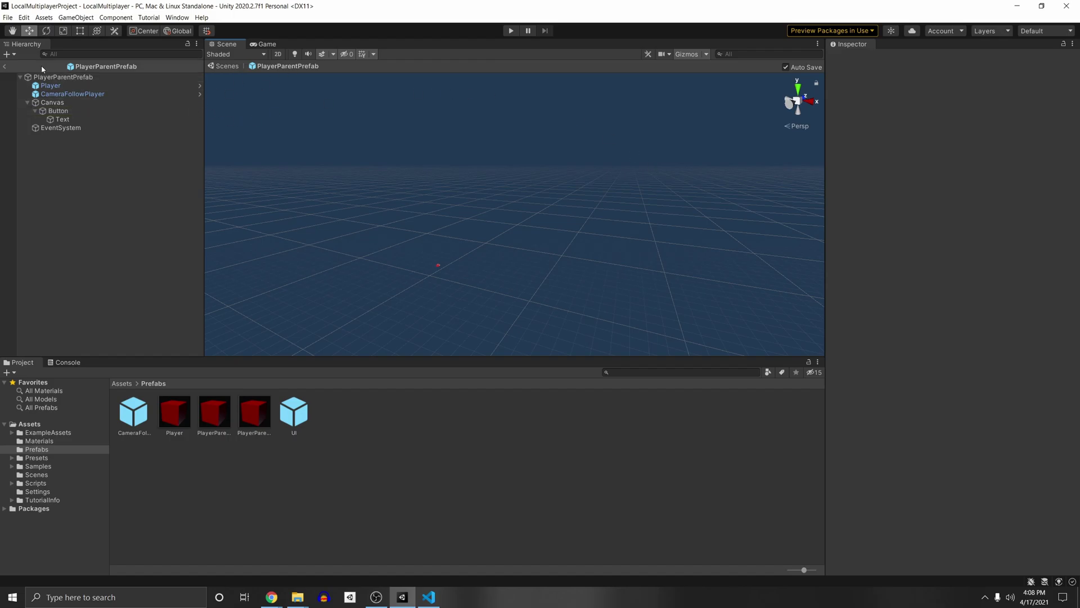
pyautogui.click(5, 66)
# Step: Play-test by moving one player's cube left and right with A and D, then stop
pyautogui.click(511, 31)
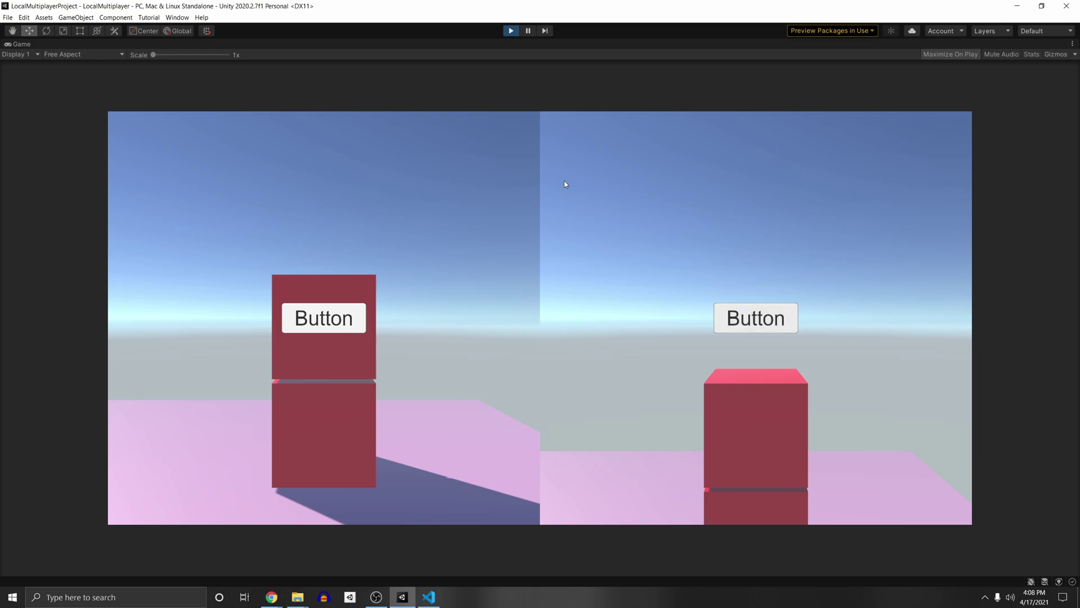
pyautogui.press('a')
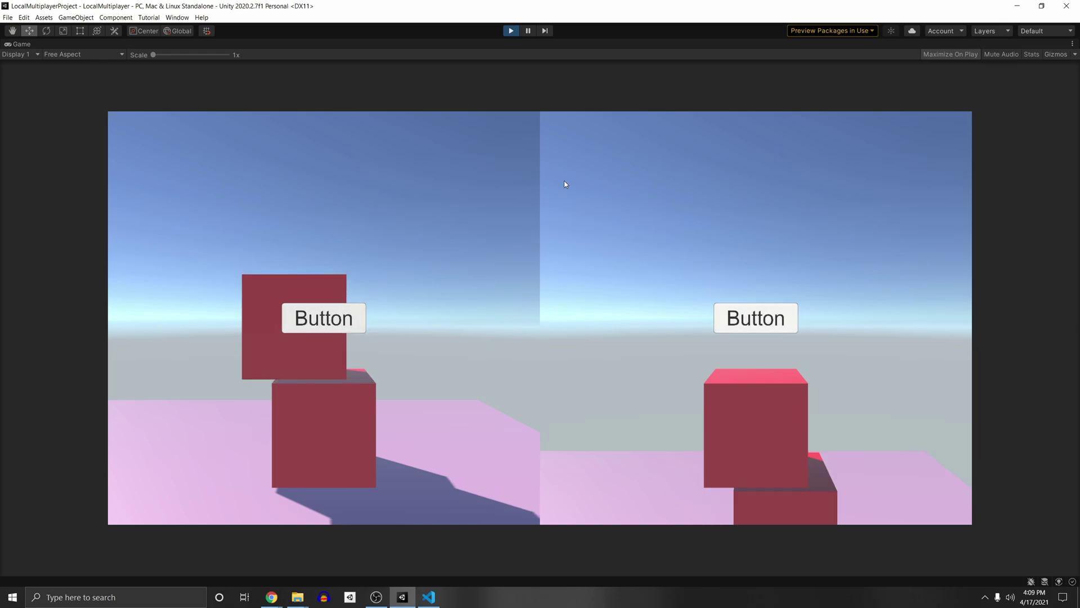
pyautogui.press('d')
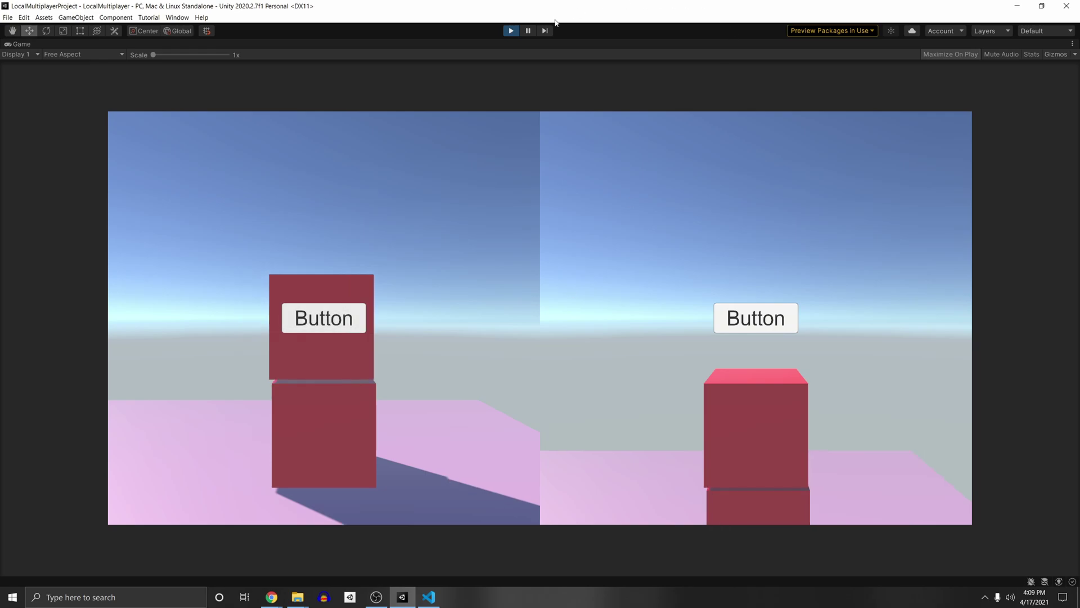
pyautogui.click(511, 30)
# Step: Change the prefab Button's Navigation from Automatic to None, briefly trying Explicit
pyautogui.doubleClick(968, 193)
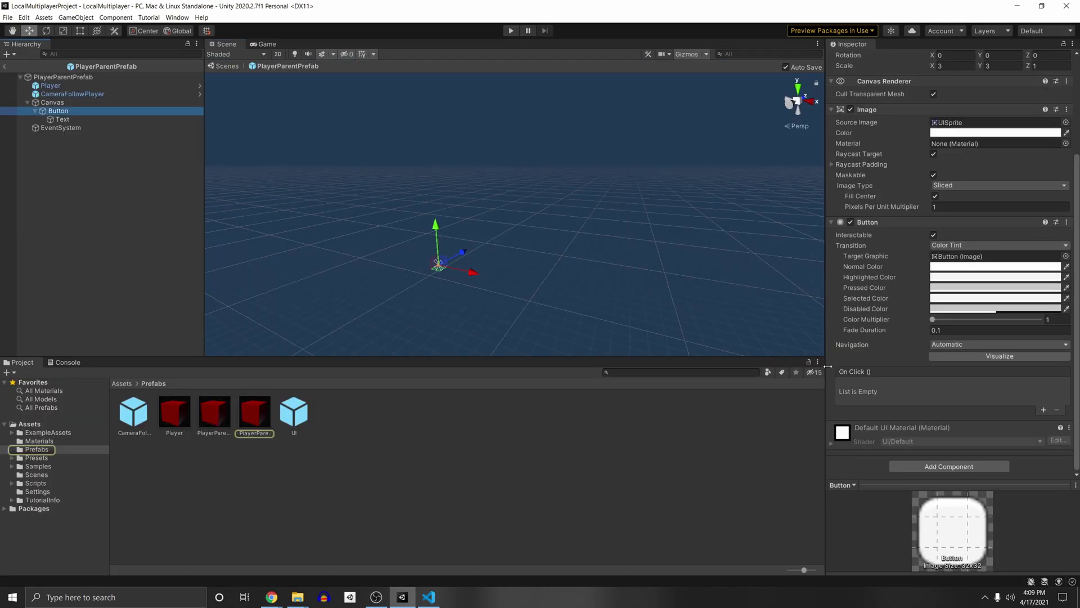
pyautogui.click(913, 345)
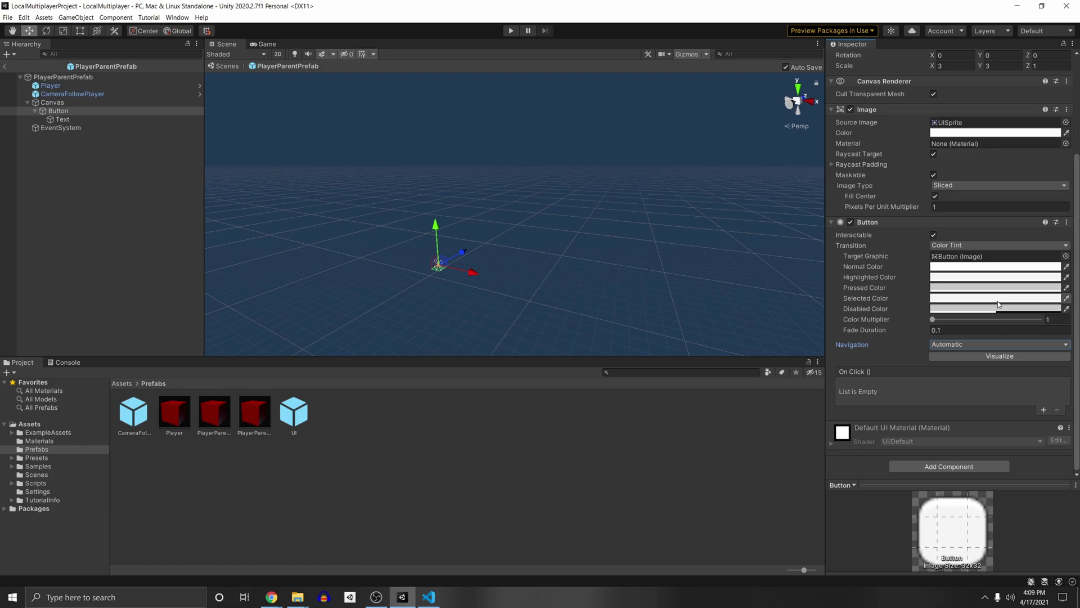
pyautogui.click(964, 344)
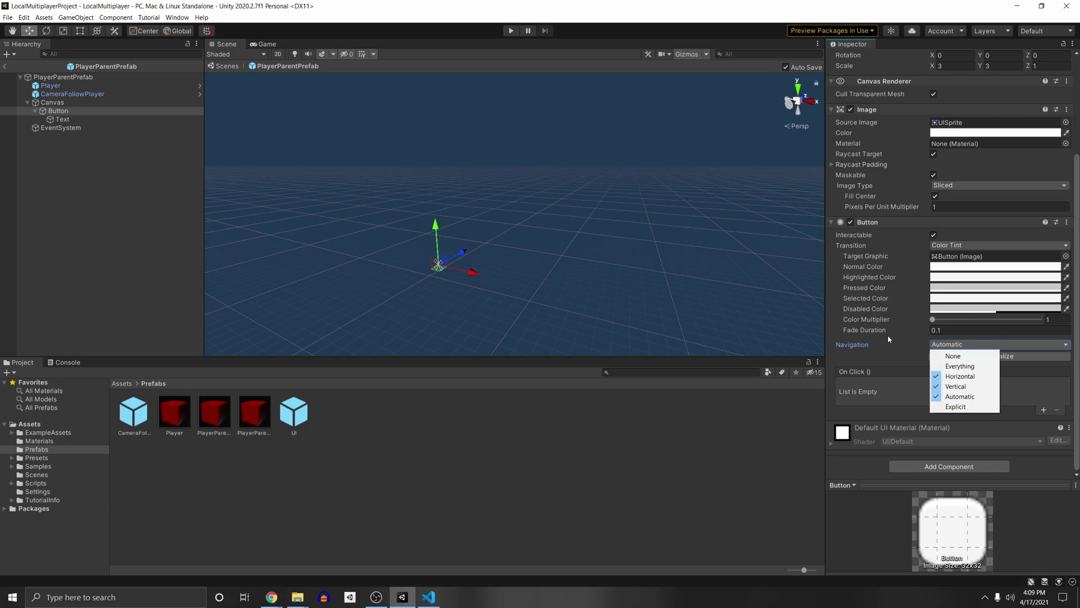
pyautogui.click(961, 354)
pyautogui.click(955, 345)
pyautogui.click(956, 407)
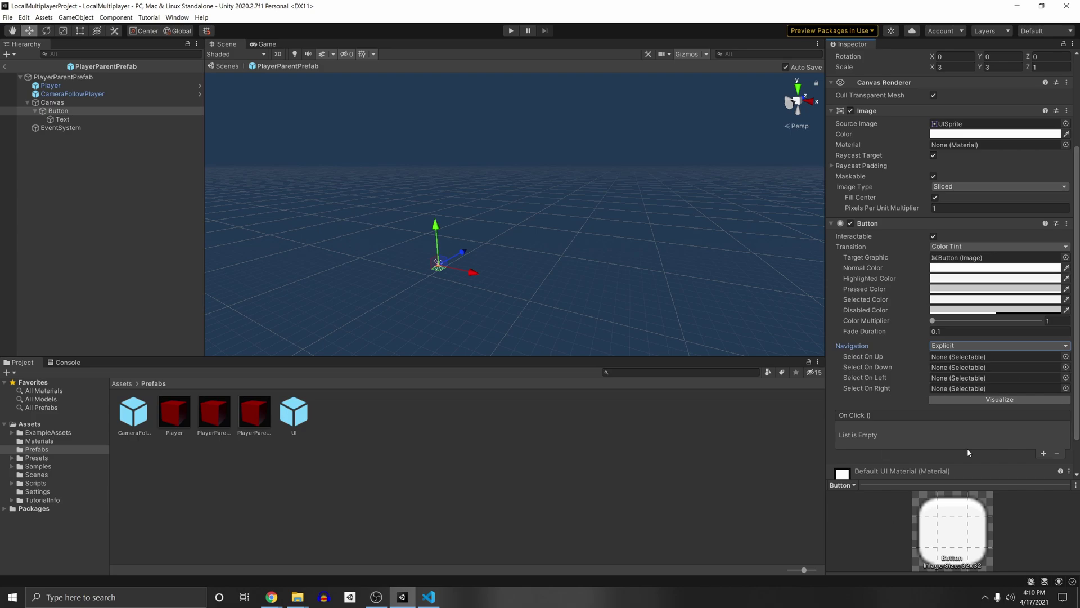
pyautogui.click(959, 347)
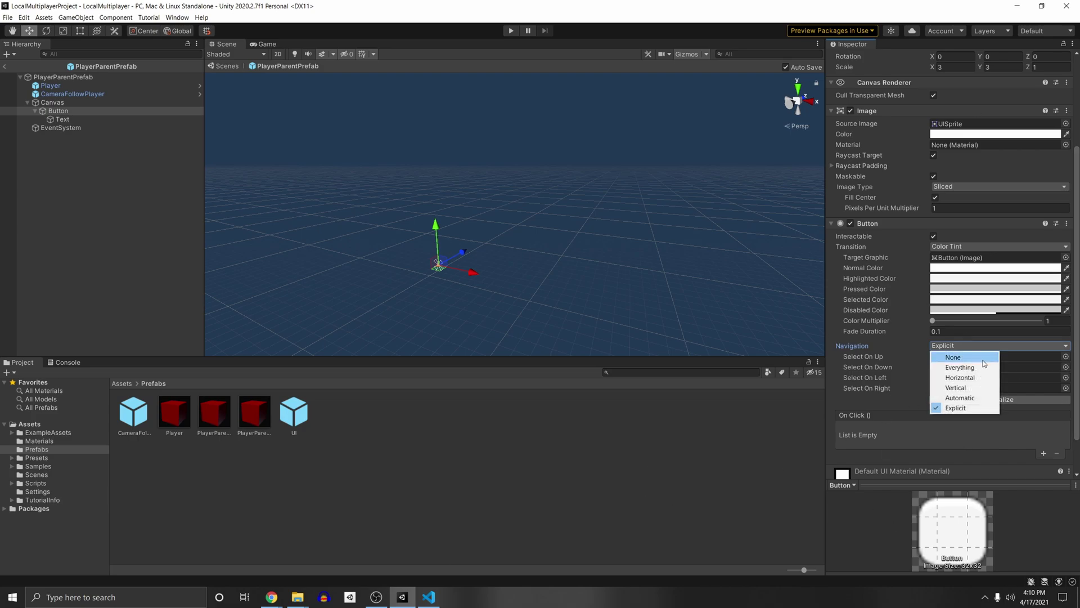
pyautogui.click(956, 356)
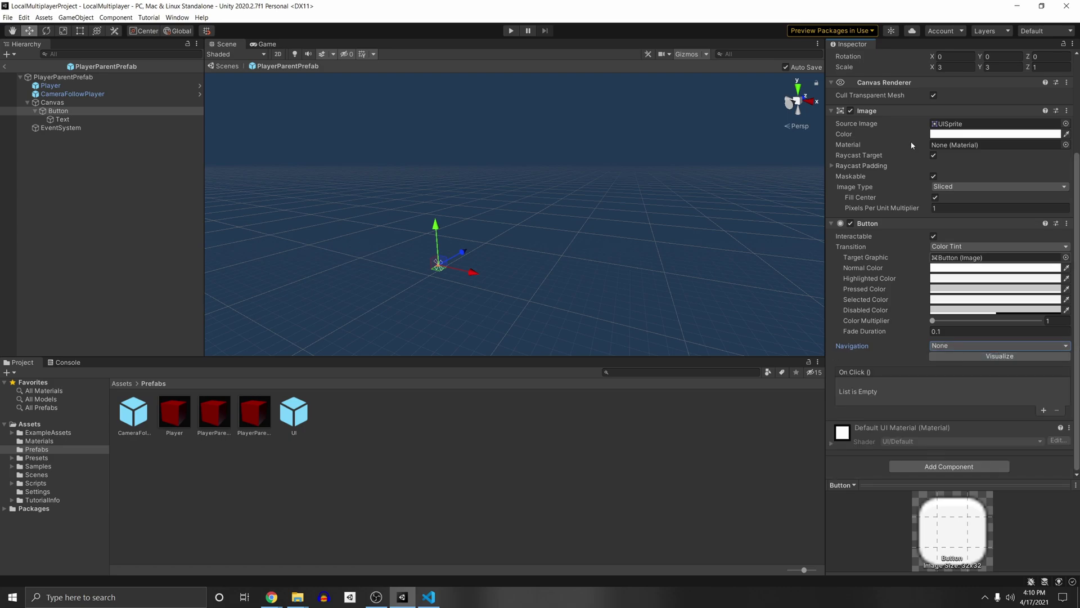
pyautogui.click(489, 100)
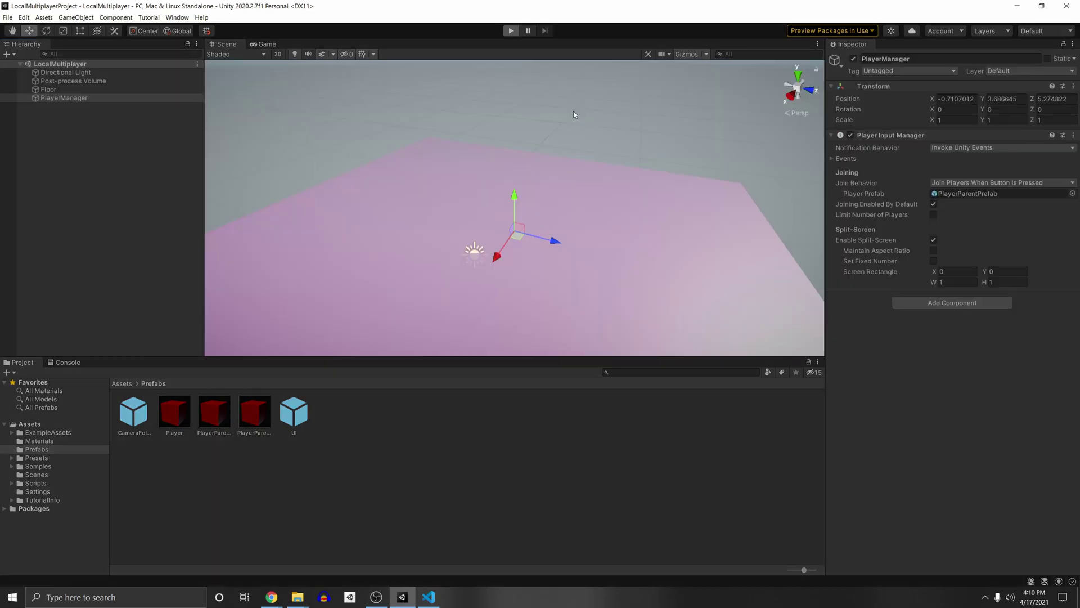
# Step: Run a split-screen play test: join a second player with the Button, move a cube, then stop
pyautogui.hotkey('ctrl', 'p')
pyautogui.click(535, 338)
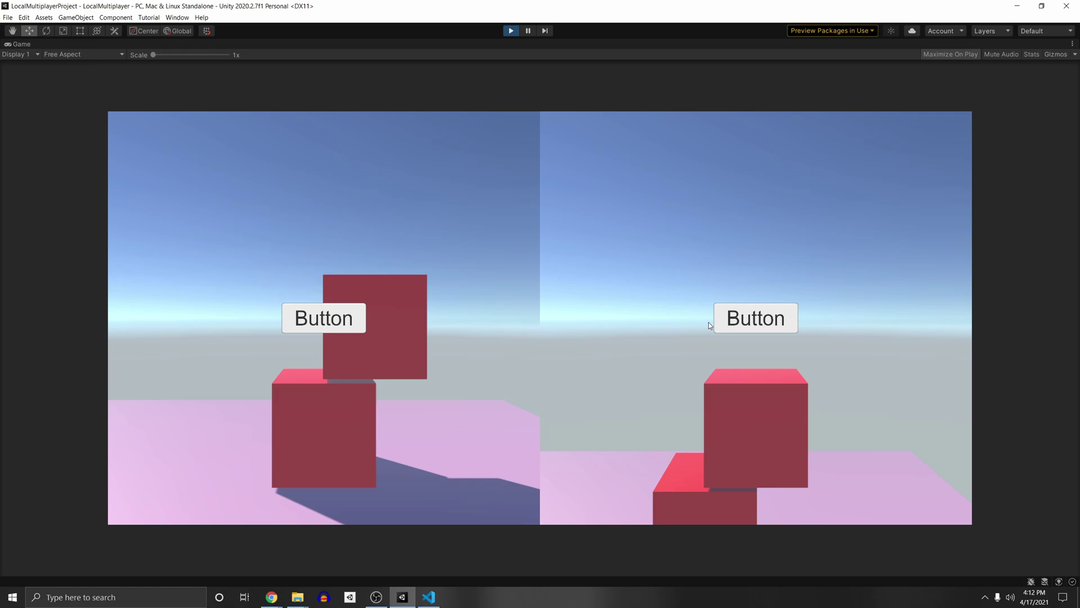
pyautogui.press('Right')
pyautogui.click(511, 30)
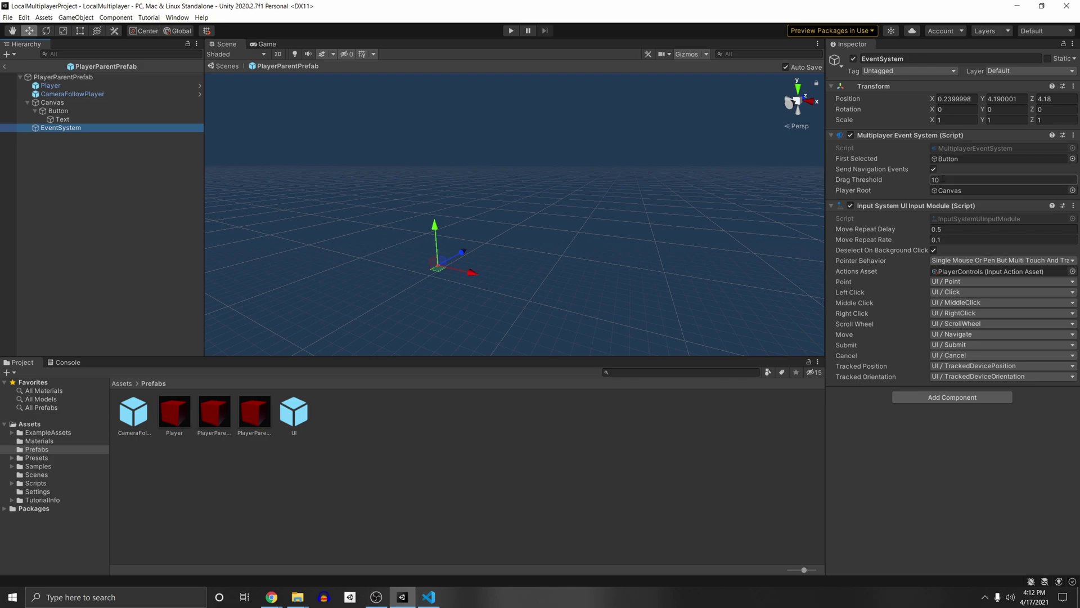
# Step: Clear the Button from the prefab Multiplayer Event System's First Selected field
pyautogui.click(959, 189)
pyautogui.click(945, 161)
pyautogui.press('Delete')
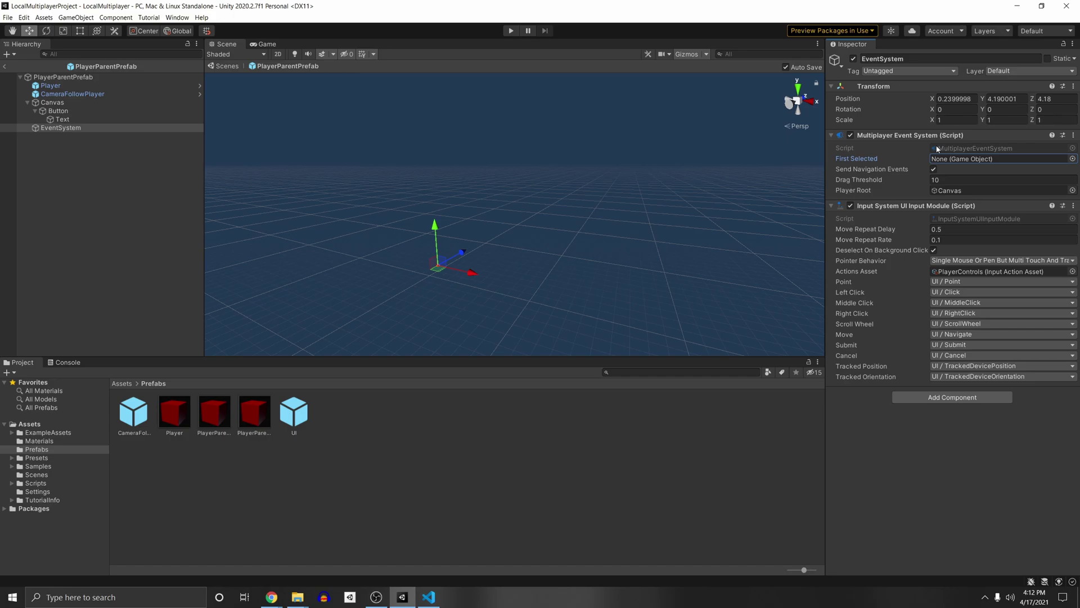
# Step: Run and stop another play test, then select the prefab's Canvas
pyautogui.hotkey('ctrl', 'p')
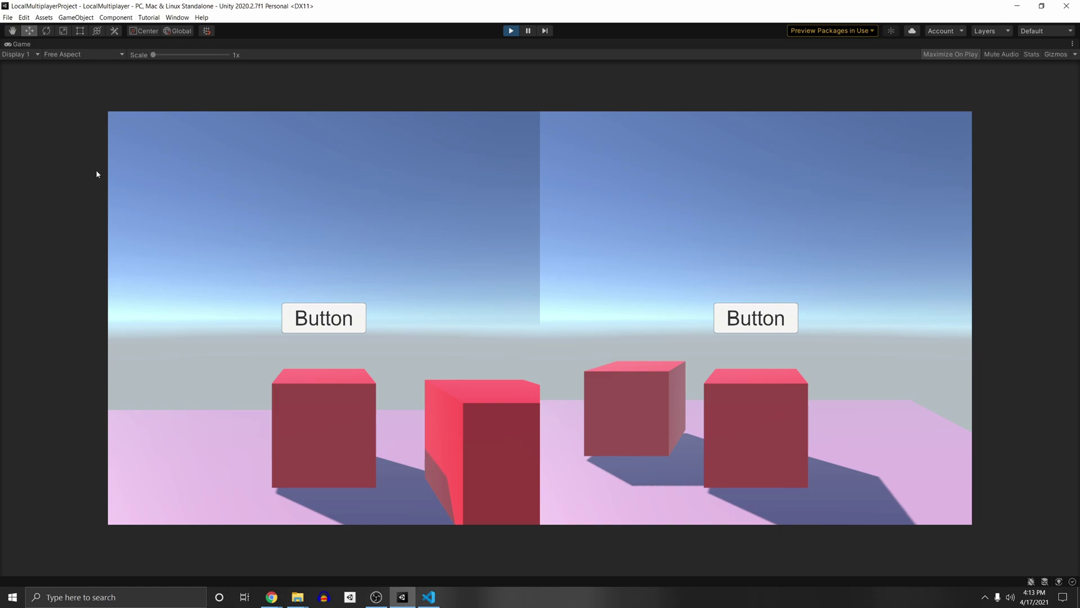
pyautogui.click(510, 31)
pyautogui.click(52, 102)
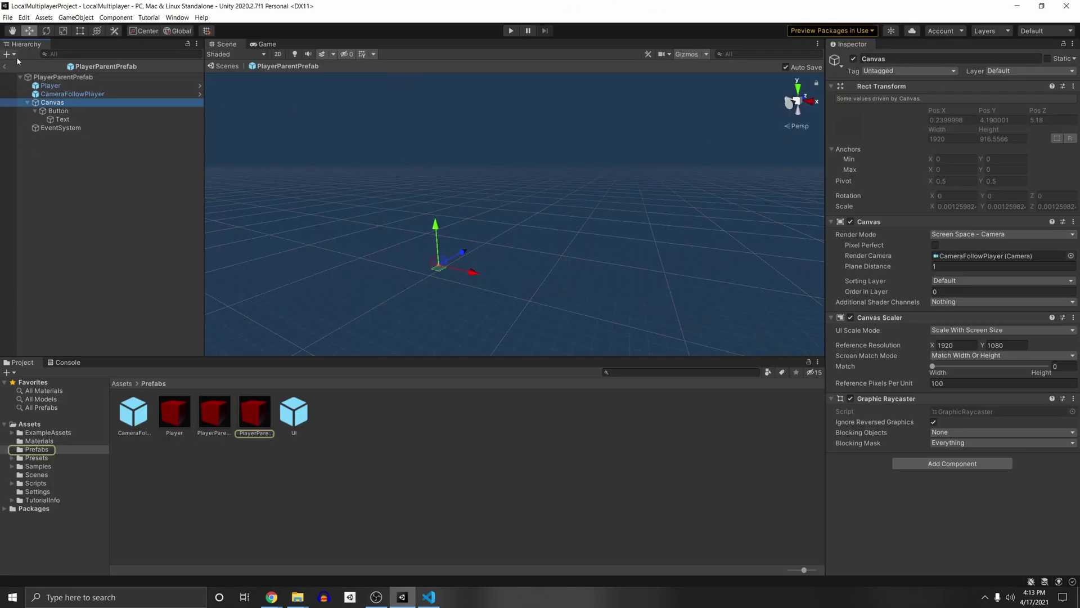
# Step: Return from prefab mode to the scene and add a UI Canvas
pyautogui.click(4, 67)
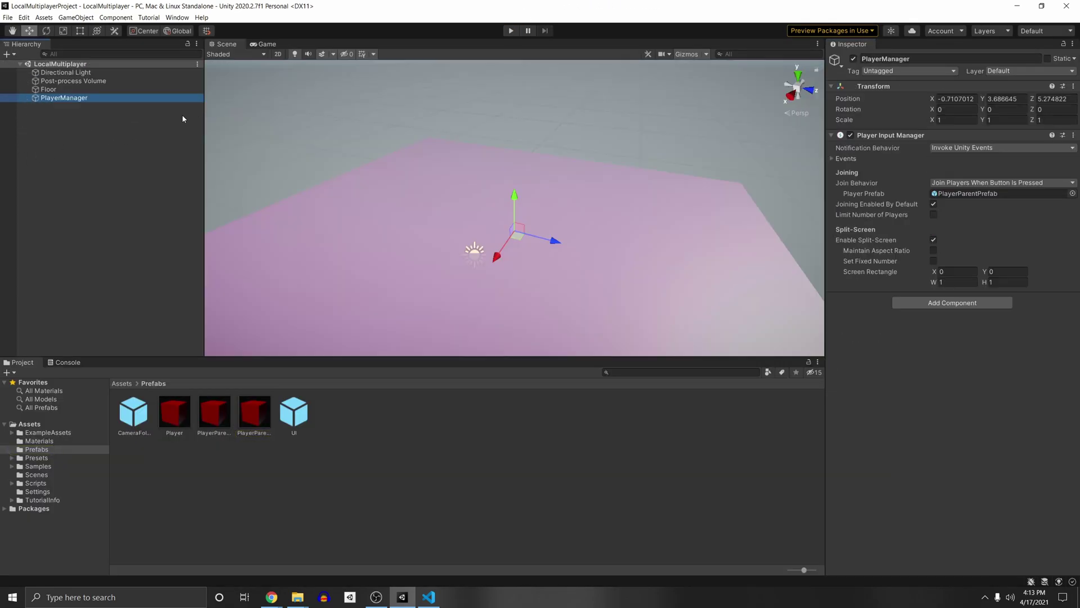
pyautogui.click(50, 156)
pyautogui.rightClick(68, 121)
pyautogui.moveTo(91, 285)
pyautogui.click(182, 424)
# Step: Delete the scene's EventSystem object
pyautogui.click(93, 115)
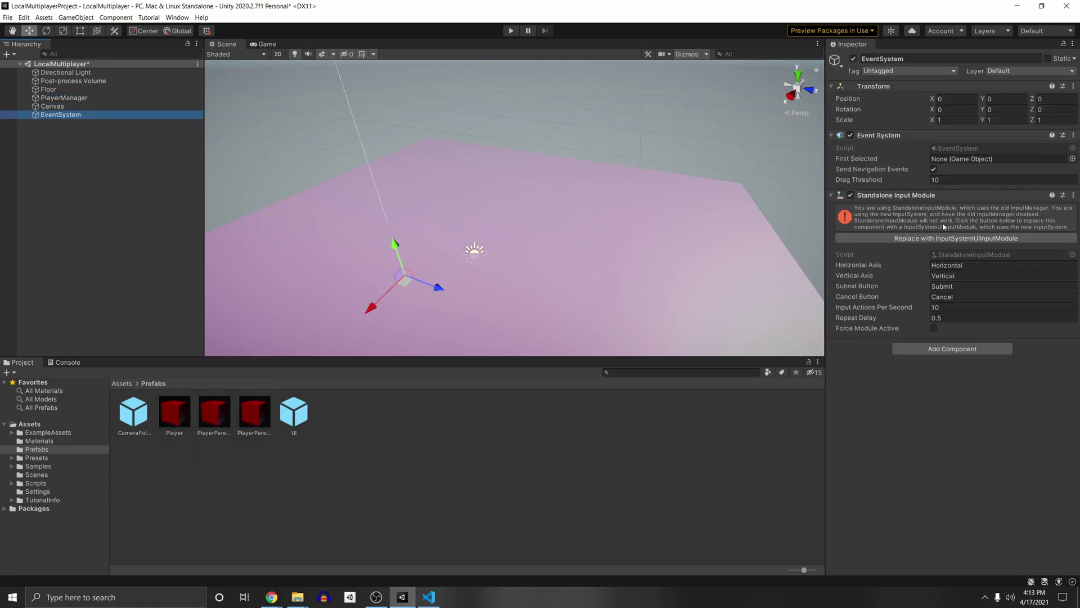
pyautogui.rightClick(915, 137)
pyautogui.click(954, 156)
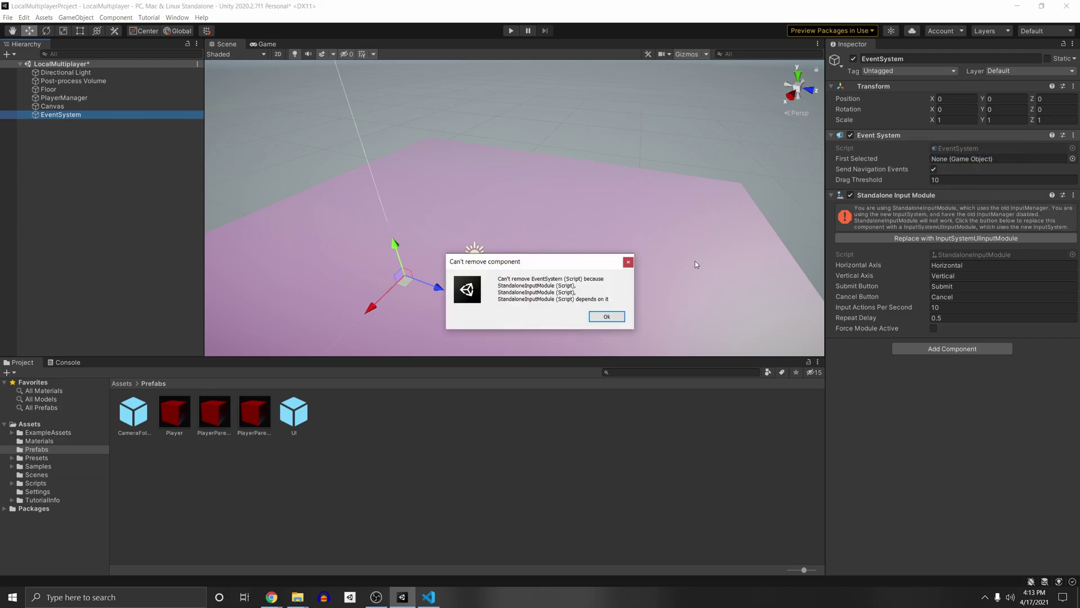
pyautogui.click(607, 316)
pyautogui.press('Delete')
# Step: Create an empty object named MultiplayerEventSystem with a Multiplayer Event System component
pyautogui.rightClick(62, 148)
pyautogui.click(93, 253)
pyautogui.write('MultiplayerEventSystem')
pyautogui.press('Return')
pyautogui.click(952, 140)
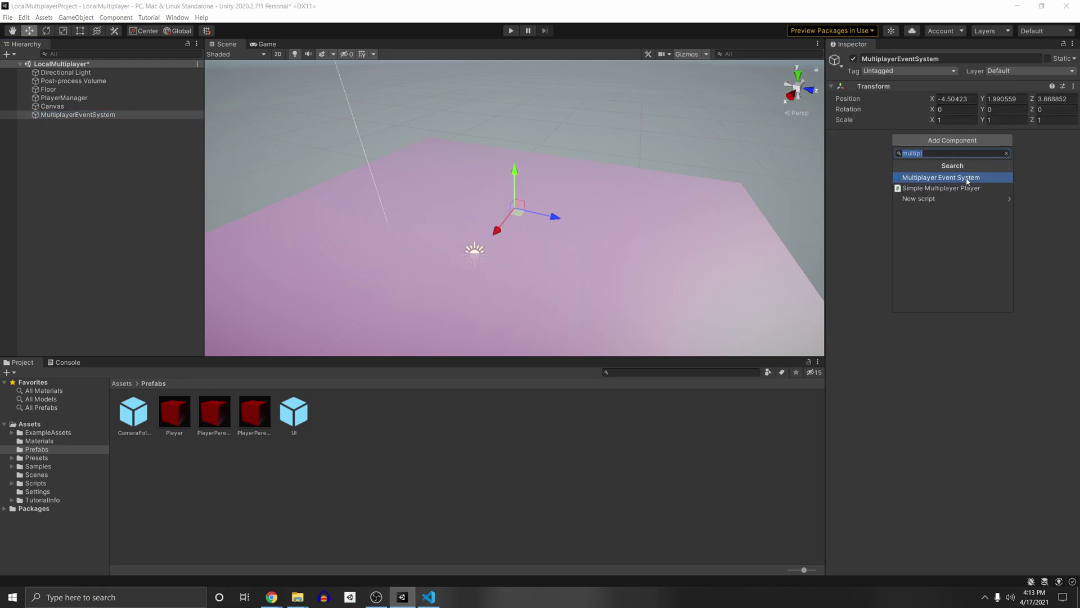
pyautogui.click(967, 178)
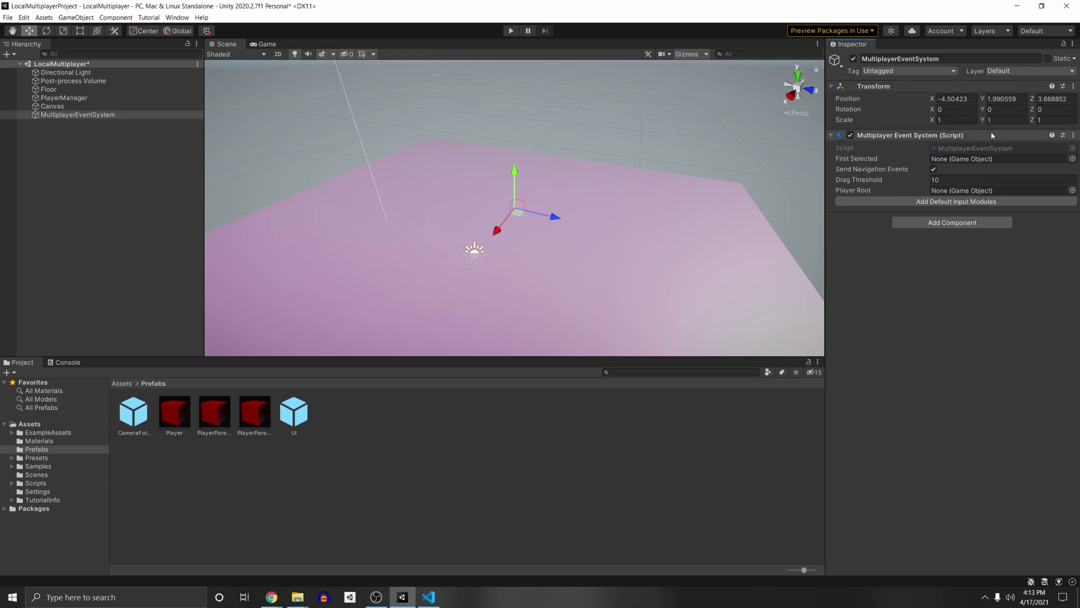
# Step: Set Player Root to Canvas and use an Input System UI Input Module with PlayerControls
pyautogui.moveTo(52, 105); pyautogui.dragTo(956, 191)
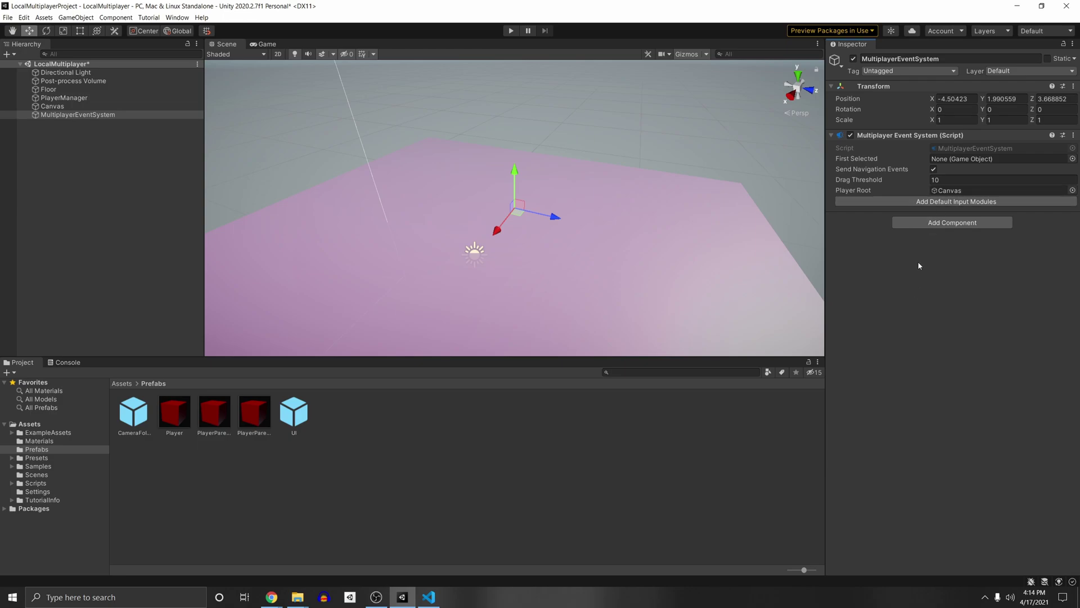
pyautogui.click(889, 202)
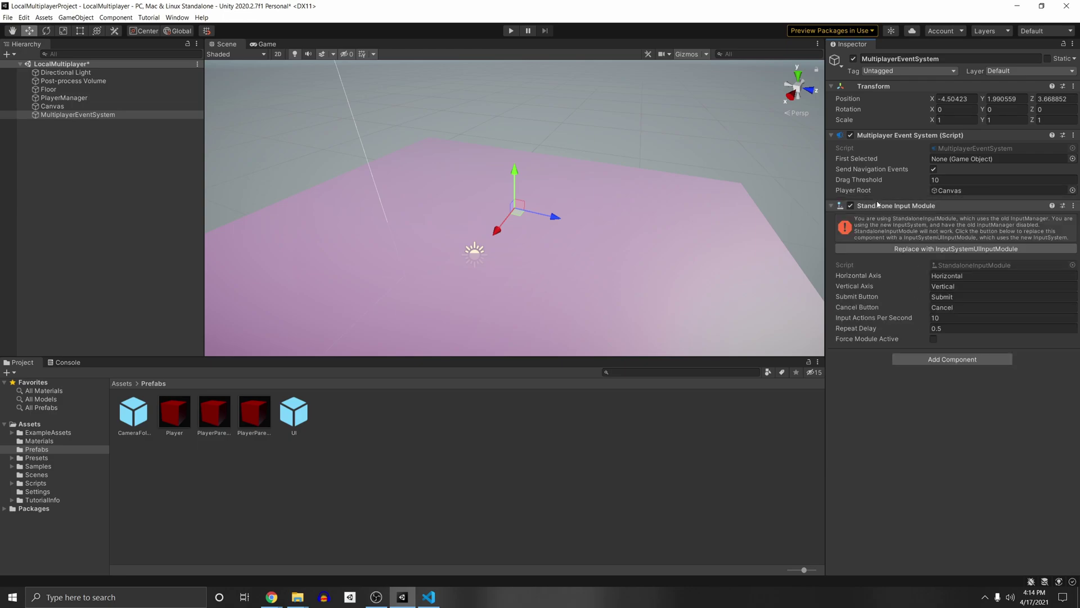
pyautogui.click(875, 250)
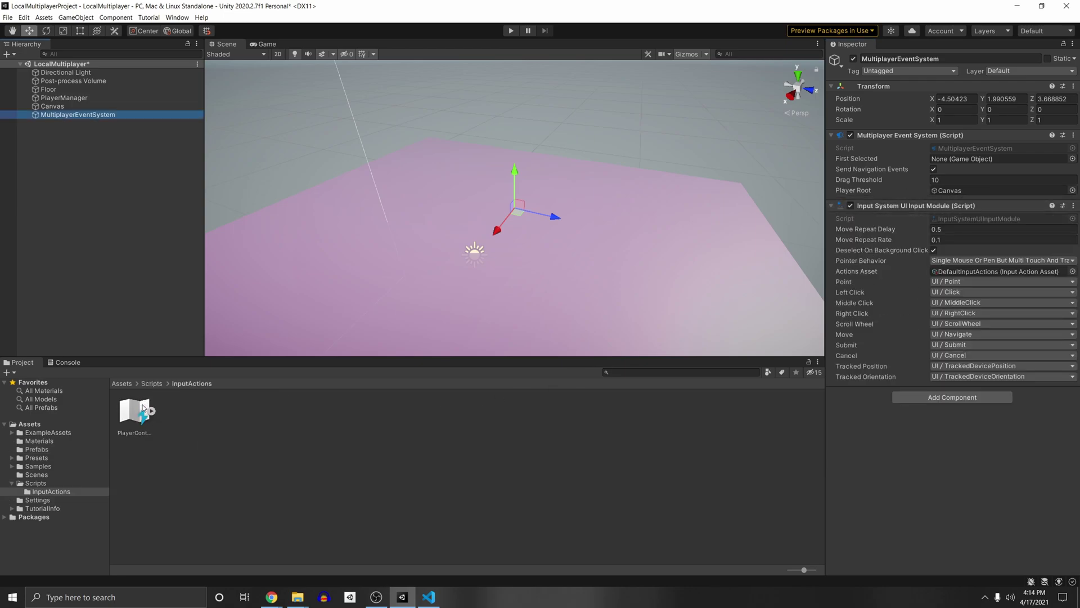
pyautogui.moveTo(134, 412); pyautogui.dragTo(1015, 274)
pyautogui.click(50, 107)
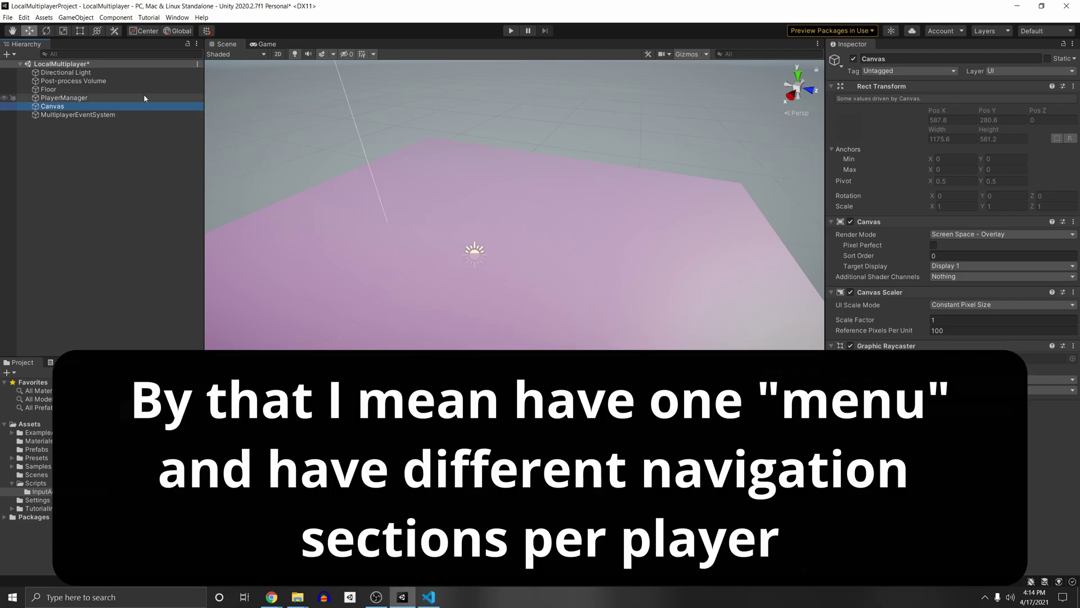
# Step: Add a child canvas named Player1 under the scene Canvas
pyautogui.rightClick(47, 106)
pyautogui.moveTo(119, 283)
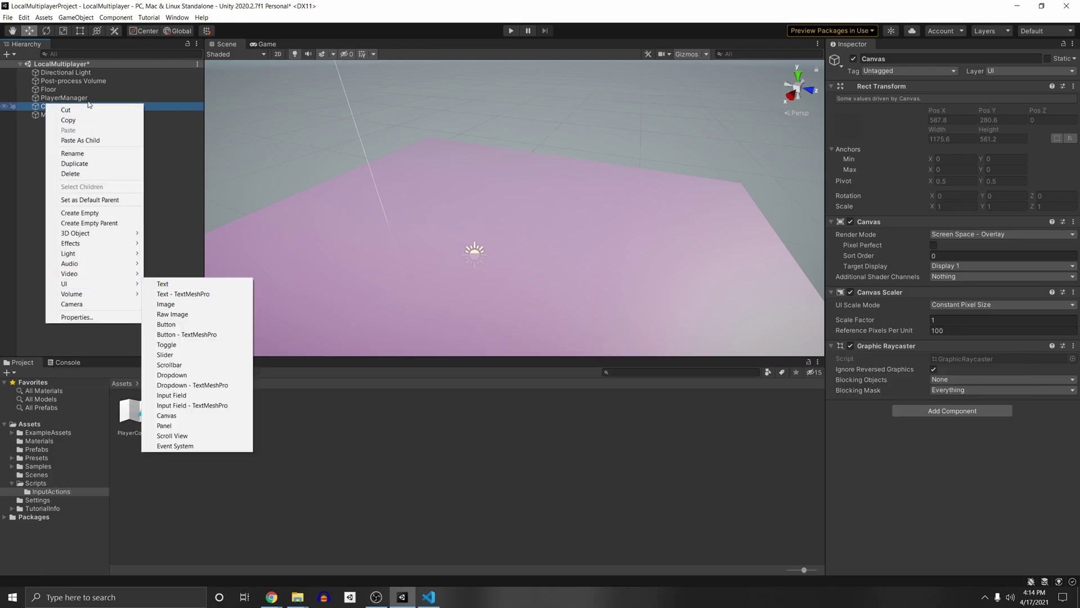
pyautogui.click(62, 97)
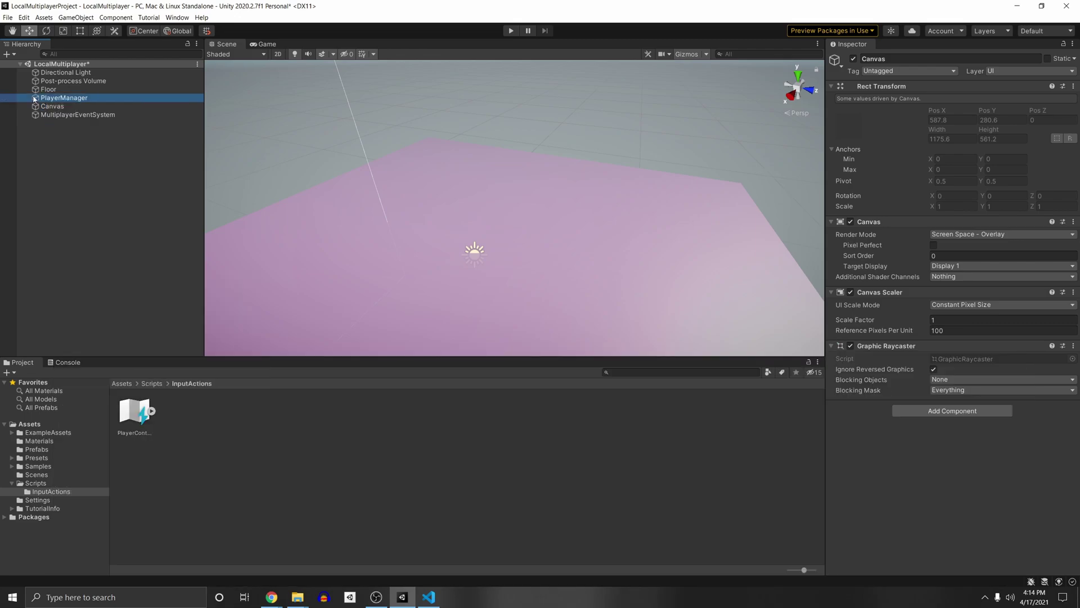
pyautogui.click(53, 106)
pyautogui.rightClick(57, 107)
pyautogui.moveTo(119, 286)
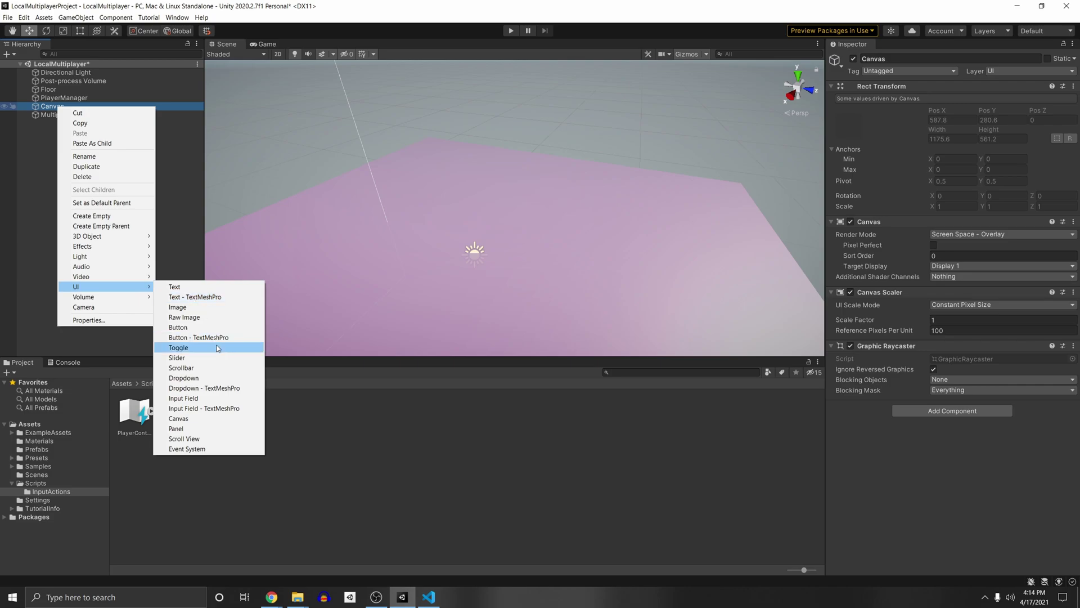
pyautogui.click(228, 418)
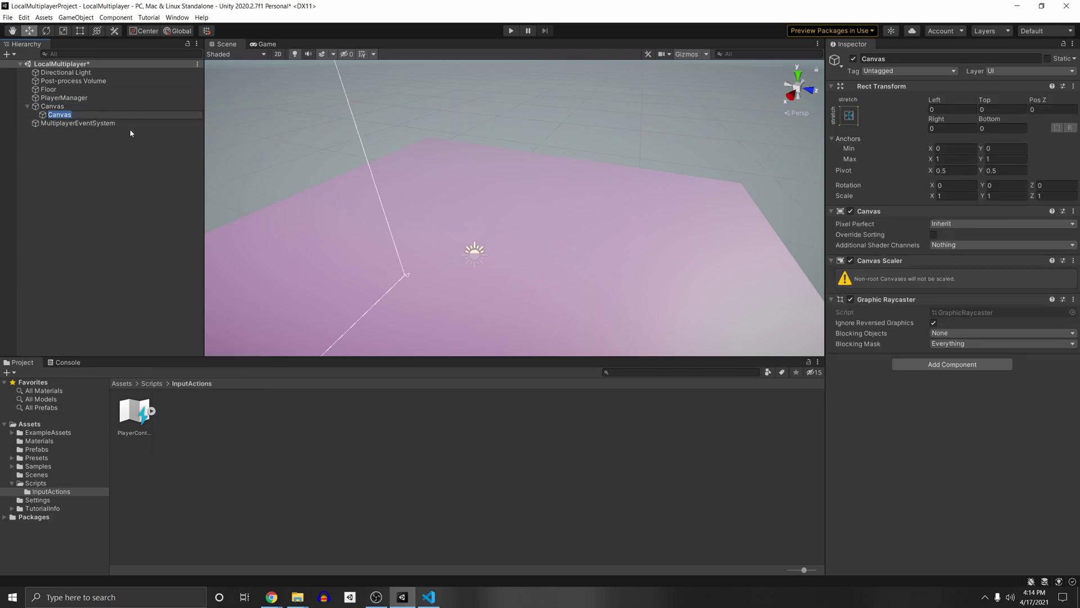
pyautogui.write('Player1')
pyautogui.press('Return')
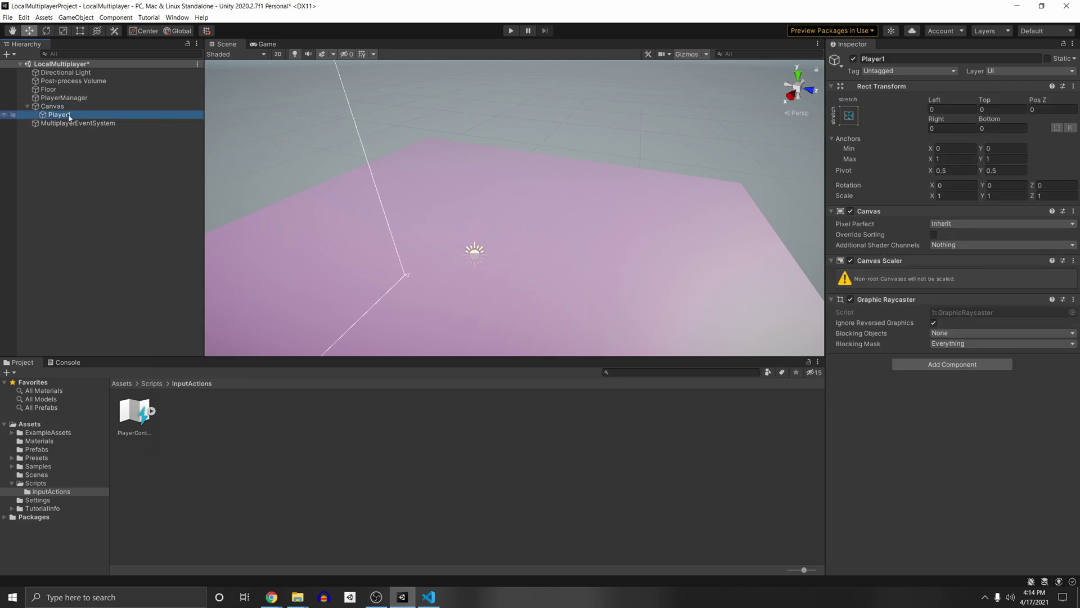
# Step: Add a second child canvas, then undo back to the single Canvas and select it
pyautogui.rightClick(51, 107)
pyautogui.moveTo(107, 288)
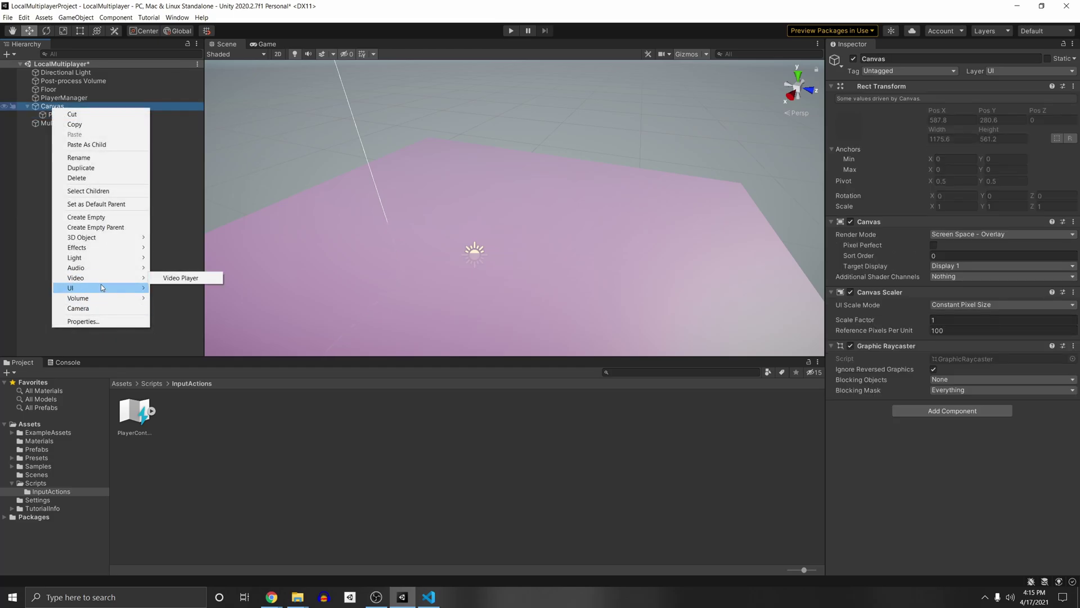
pyautogui.click(175, 419)
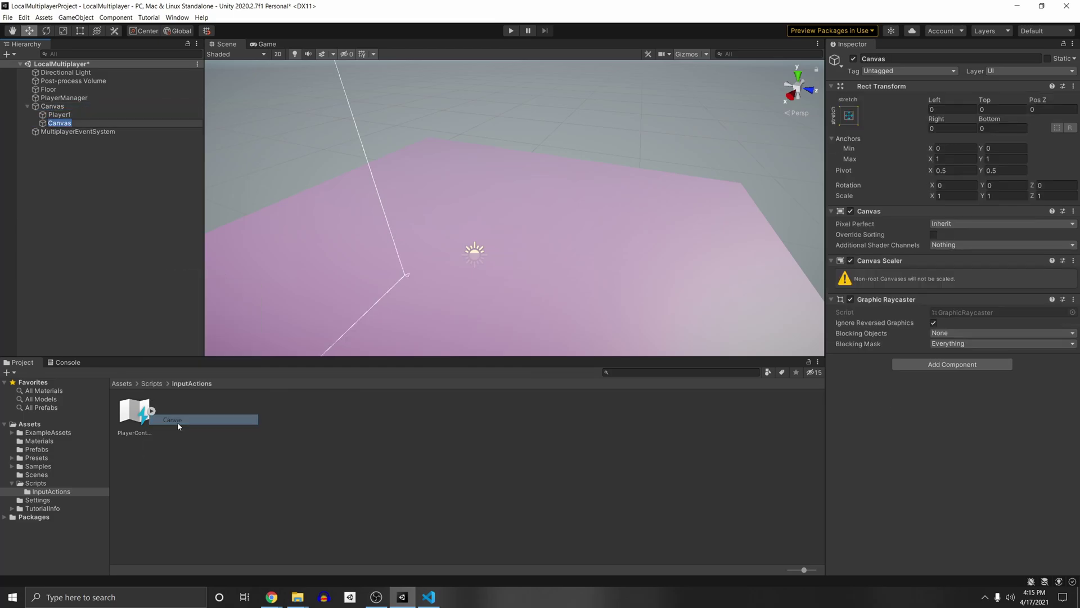
pyautogui.hotkey('ctrl', 'z')
pyautogui.hotkey('ctrl', 'z')
pyautogui.hotkey('ctrl', 'z')
pyautogui.click(65, 107)
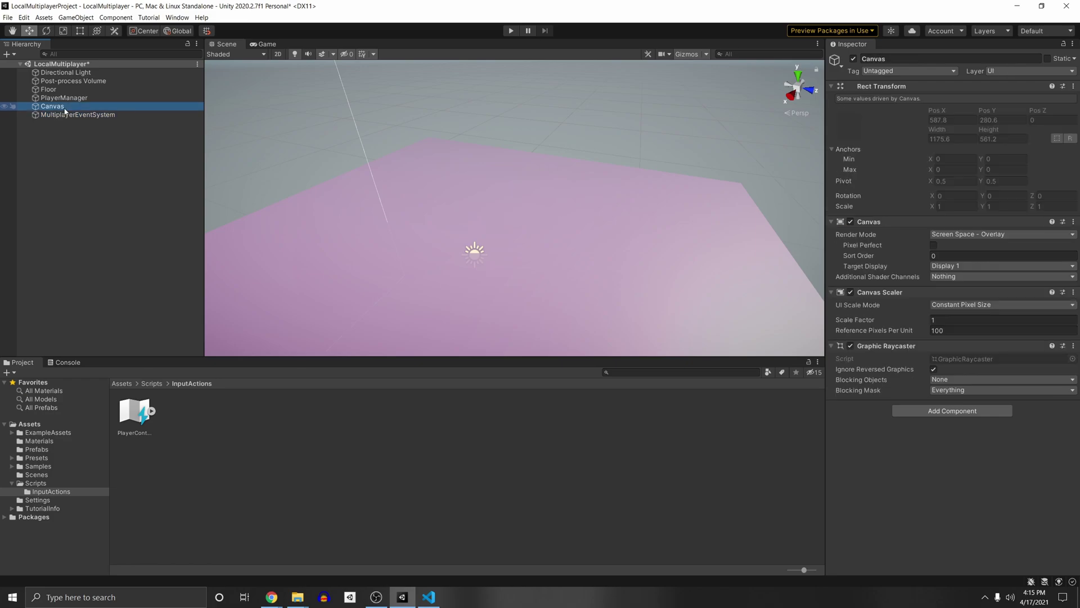
# Step: Review PlayerManager's player joined/left events, the Canvas and the MultiplayerEventSystem
pyautogui.click(64, 99)
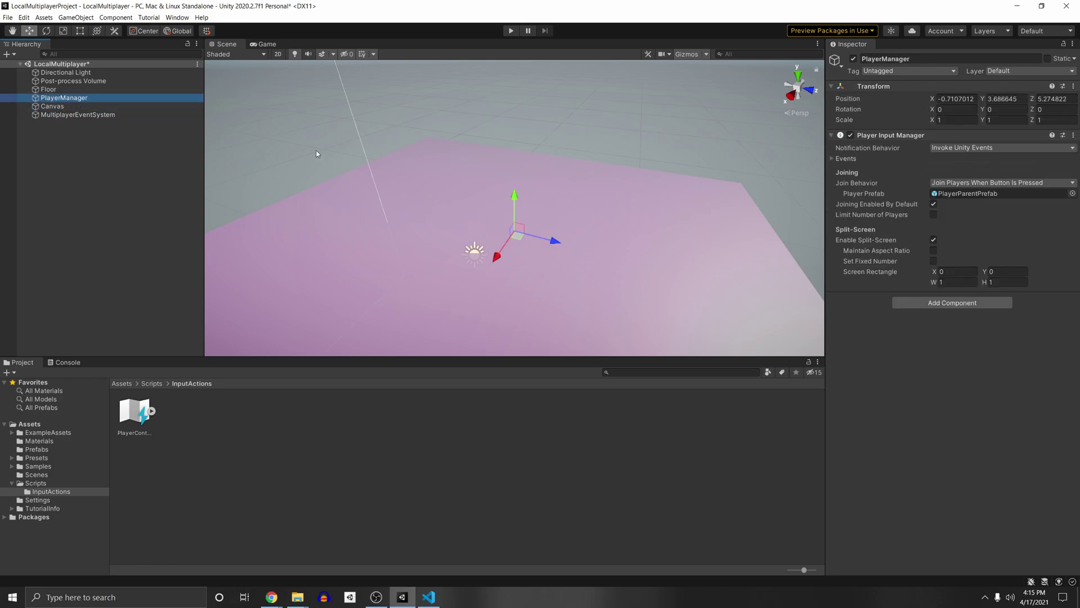
pyautogui.click(851, 160)
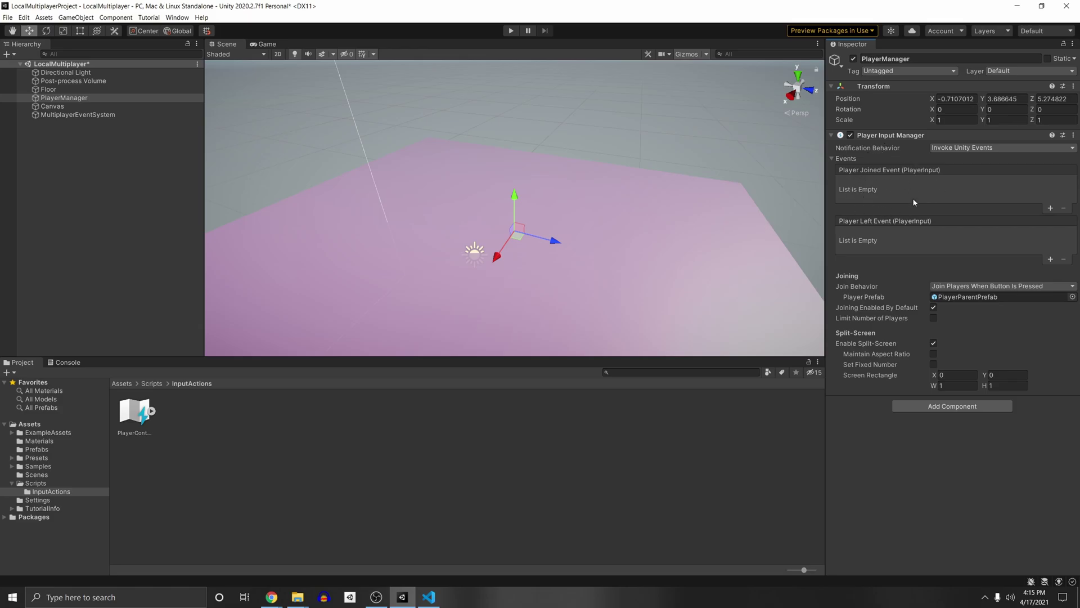
pyautogui.click(132, 106)
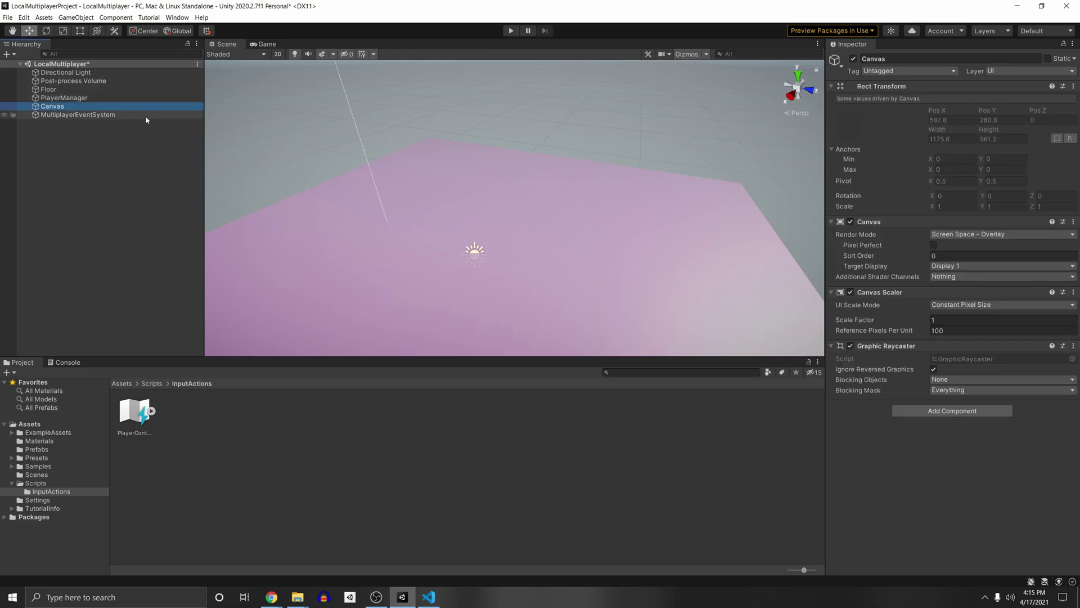
pyautogui.click(119, 114)
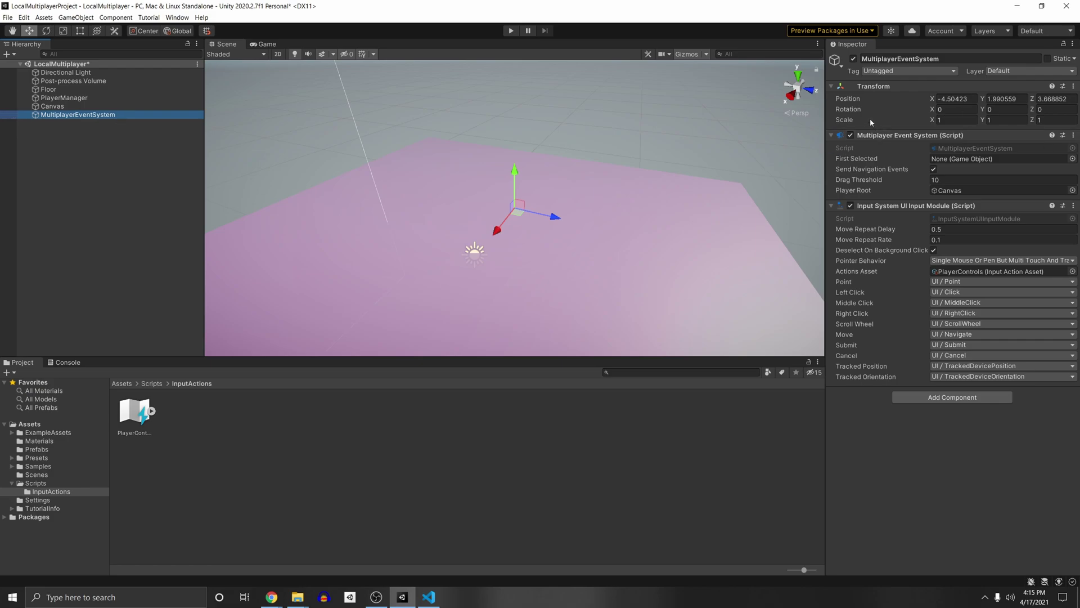
# Step: Create a PlayerInput object with a Player Input component using MultiplayerEventSystem as UI Input Module
pyautogui.rightClick(63, 148)
pyautogui.click(85, 254)
pyautogui.click(961, 140)
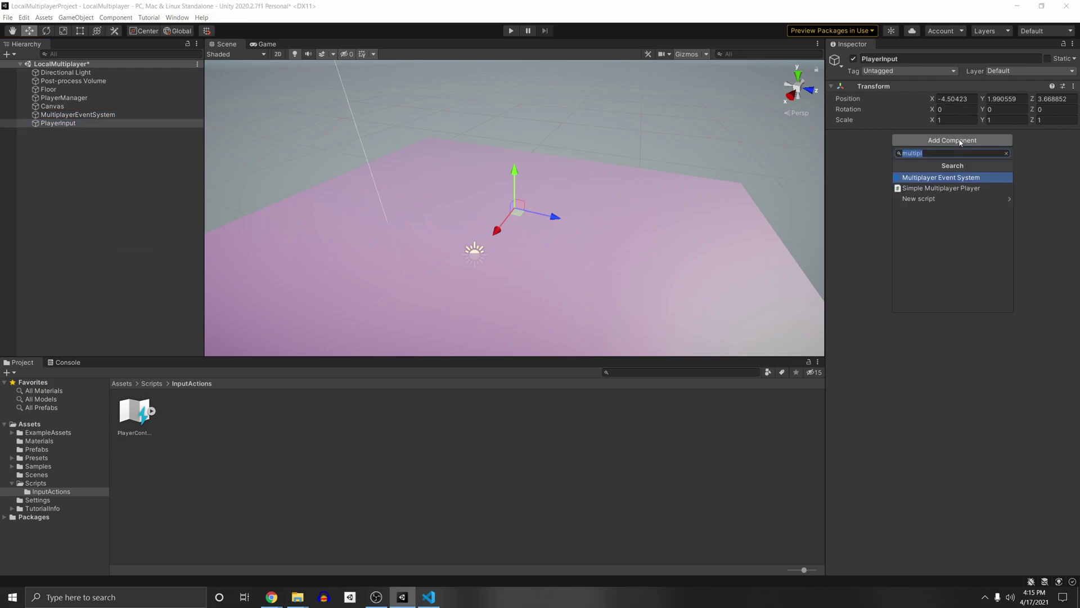
pyautogui.write('player')
pyautogui.press('Return')
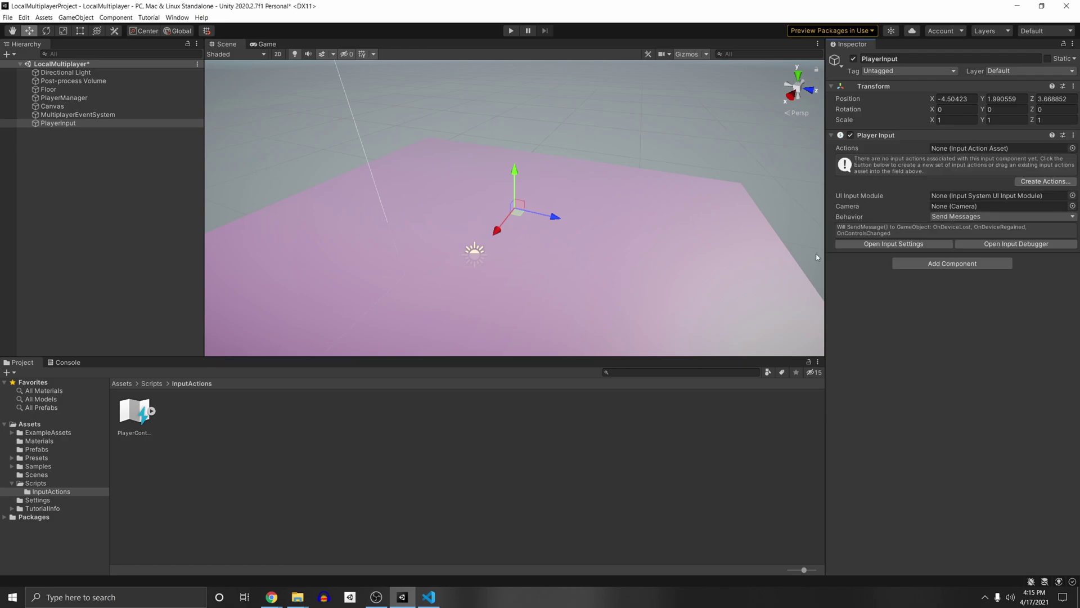
pyautogui.moveTo(76, 117); pyautogui.dragTo(937, 195)
# Step: Add a Button to the Canvas and move it to the lower-left corner
pyautogui.click(79, 106)
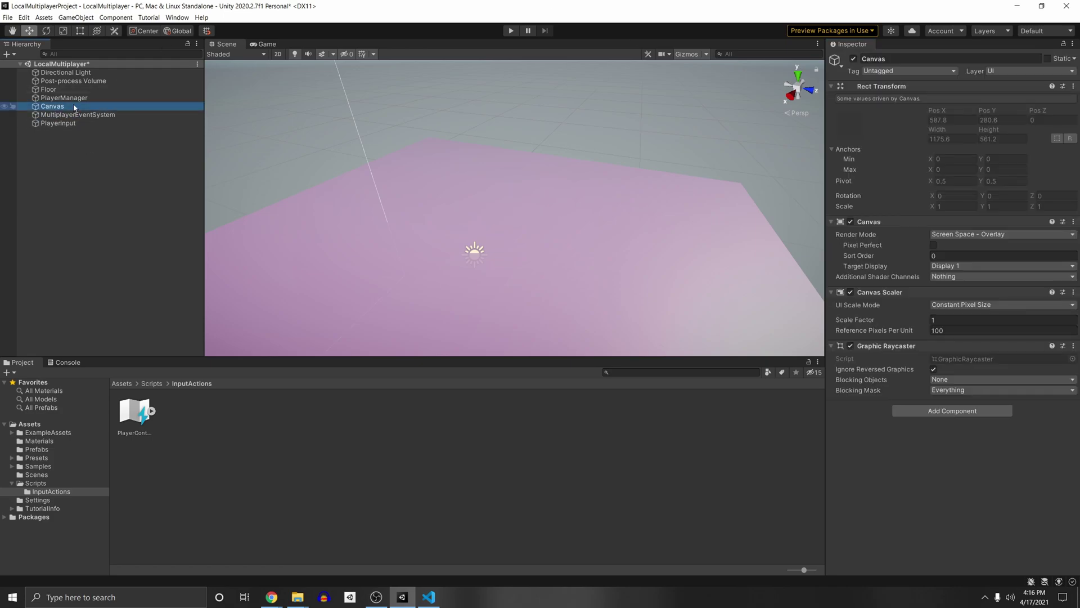
pyautogui.rightClick(82, 106)
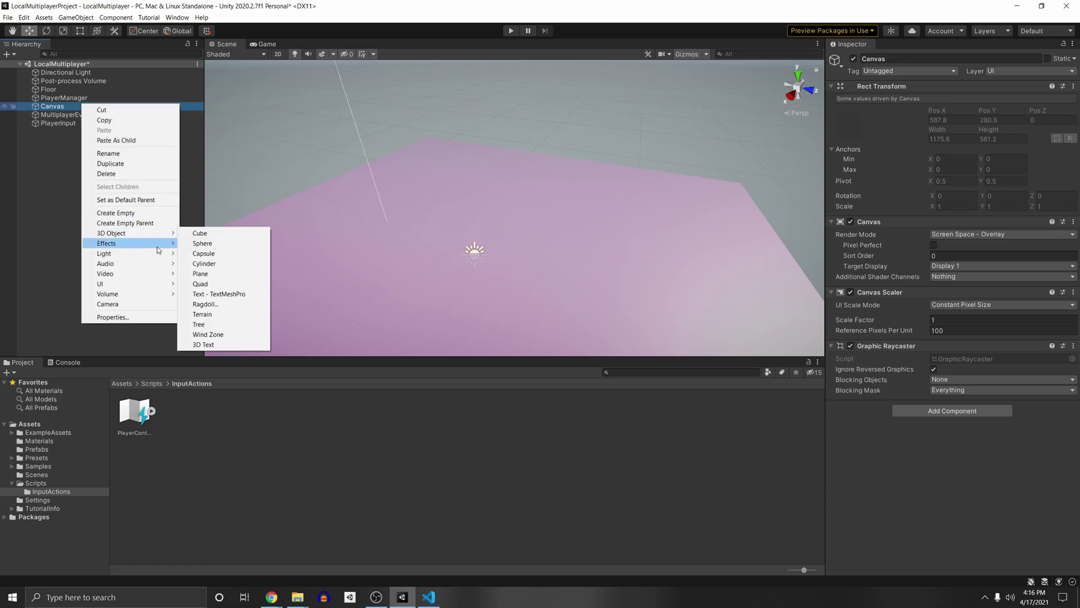
pyautogui.moveTo(163, 284)
pyautogui.click(225, 326)
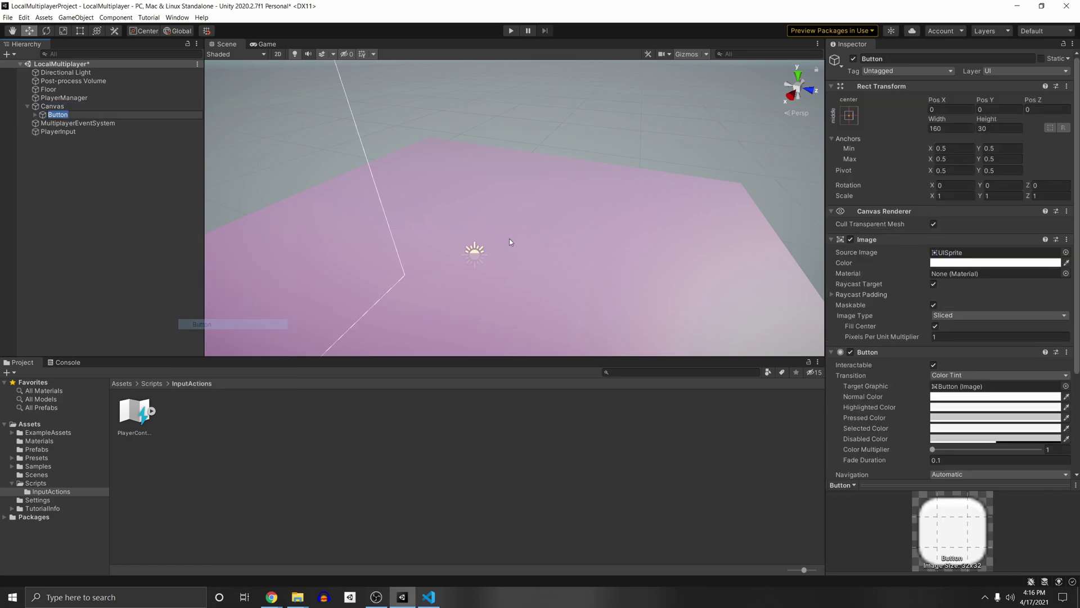
pyautogui.press('Return')
pyautogui.press('f')
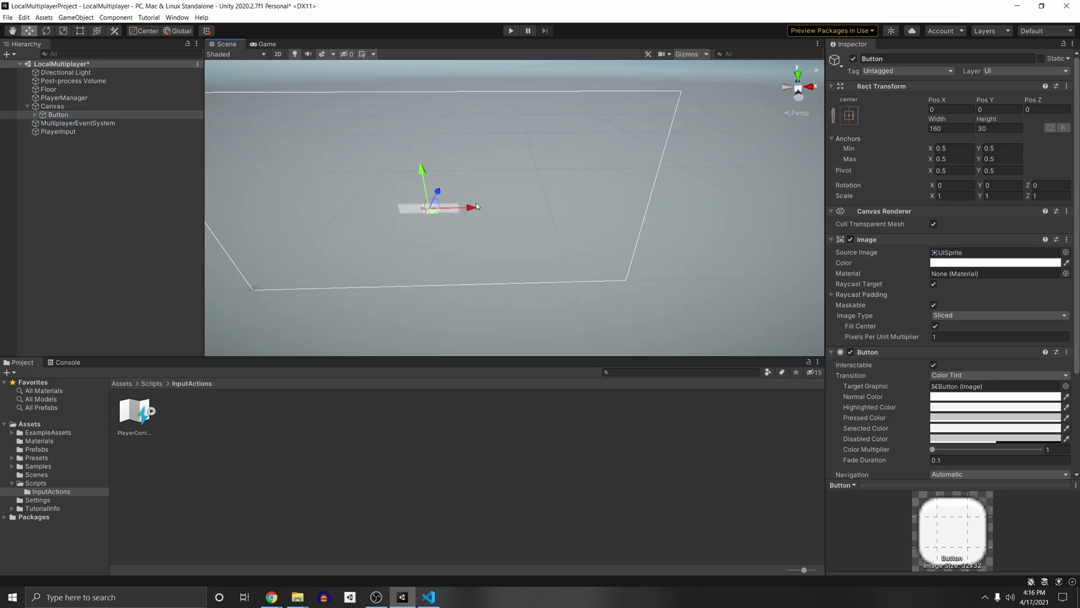
pyautogui.moveTo(476, 203); pyautogui.dragTo(287, 210)
pyautogui.moveTo(234, 171); pyautogui.dragTo(329, 283)
pyautogui.keyDown('alt'); pyautogui.moveTo(264, 312); pyautogui.dragTo(268, 252); pyautogui.keyUp('alt')
# Step: Toggle the Canvas component off and on, then duplicate Canvas and MultiplayerEventSystem
pyautogui.click(49, 97)
pyautogui.click(52, 106)
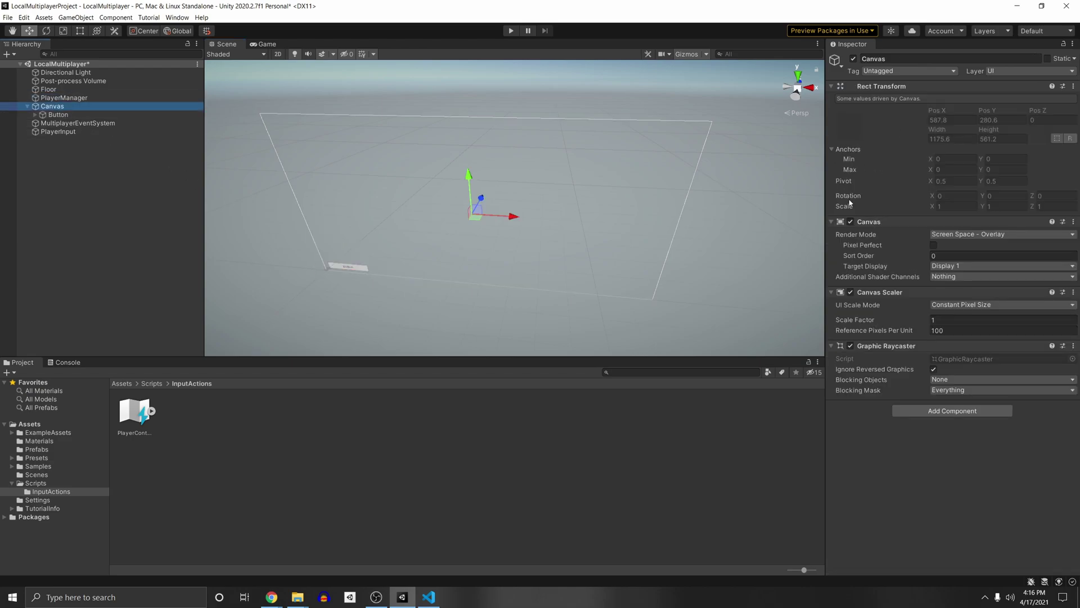
pyautogui.click(850, 222)
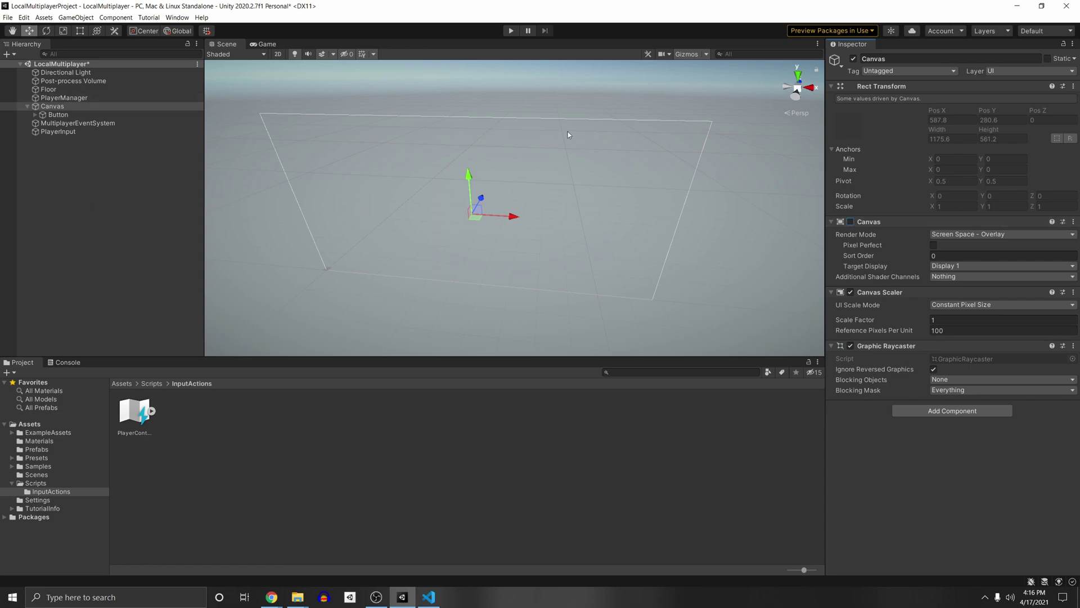
pyautogui.click(85, 133)
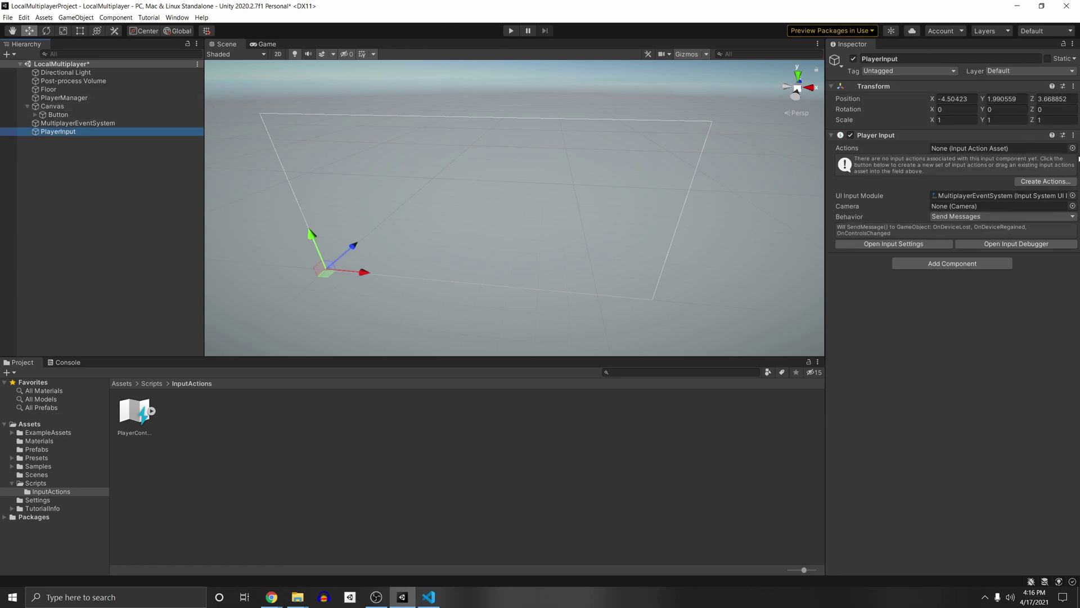
pyautogui.click(51, 106)
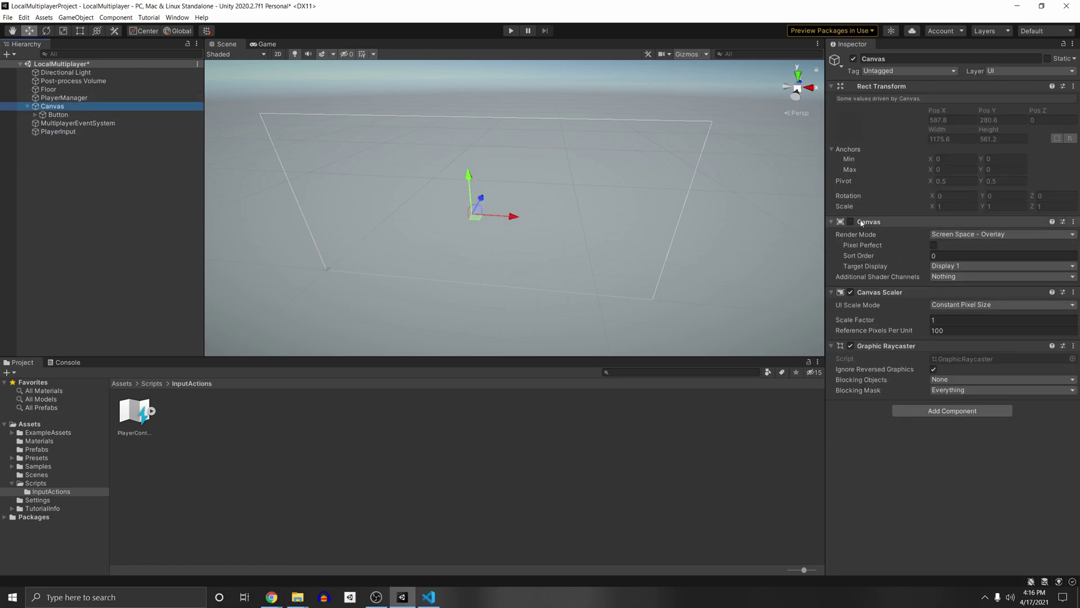
pyautogui.click(850, 222)
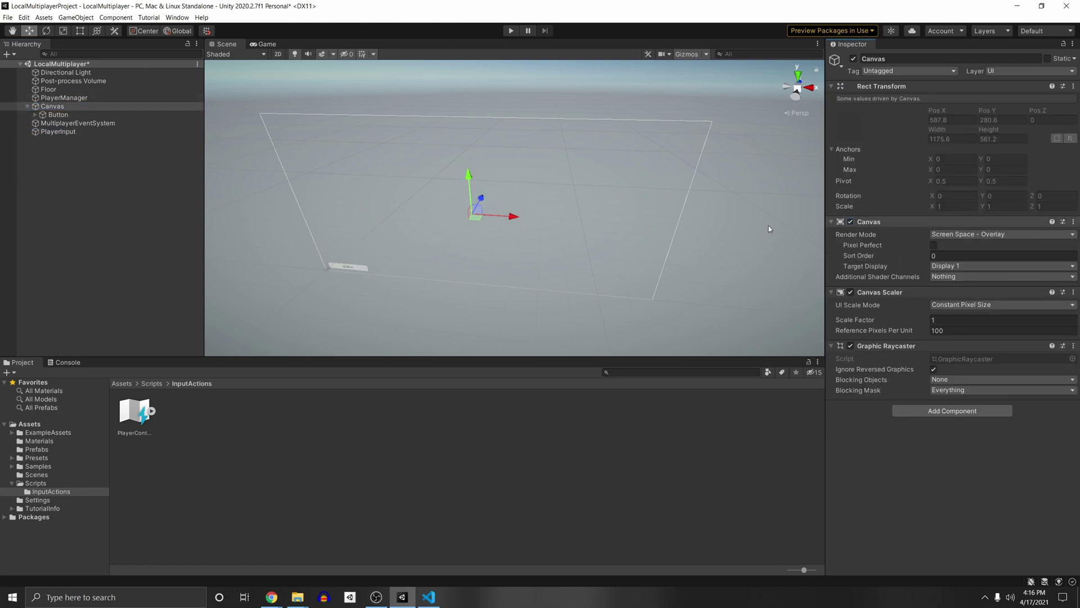
pyautogui.keyDown('ctrl'); pyautogui.click(87, 125); pyautogui.keyUp('ctrl')
pyautogui.hotkey('ctrl', 'd')
# Step: Move Canvas (1)'s Button to the upper right of the canvas
pyautogui.click(32, 141)
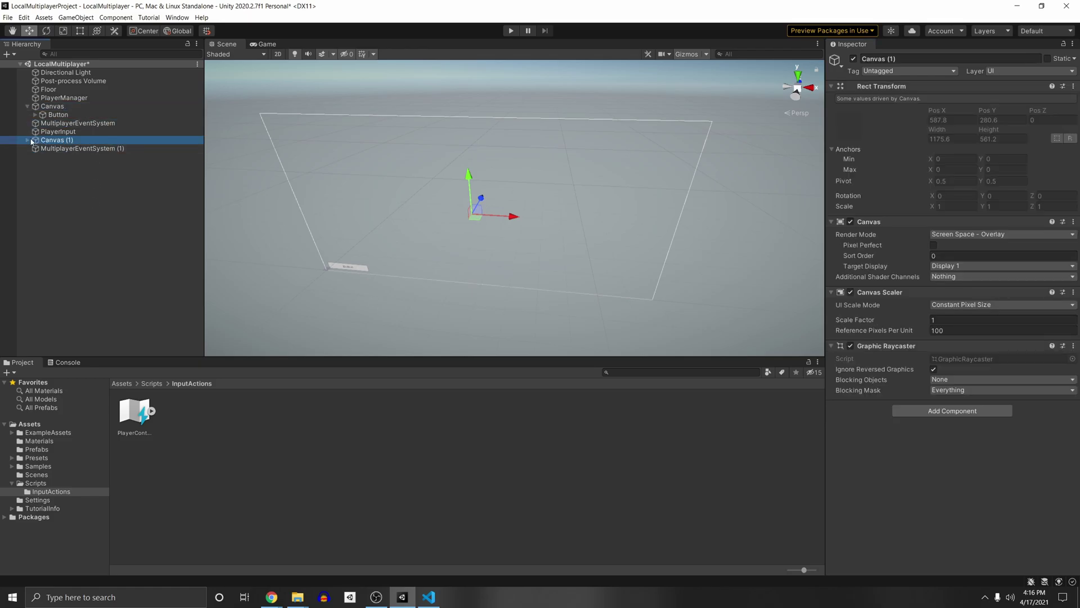
pyautogui.click(32, 141)
pyautogui.click(47, 149)
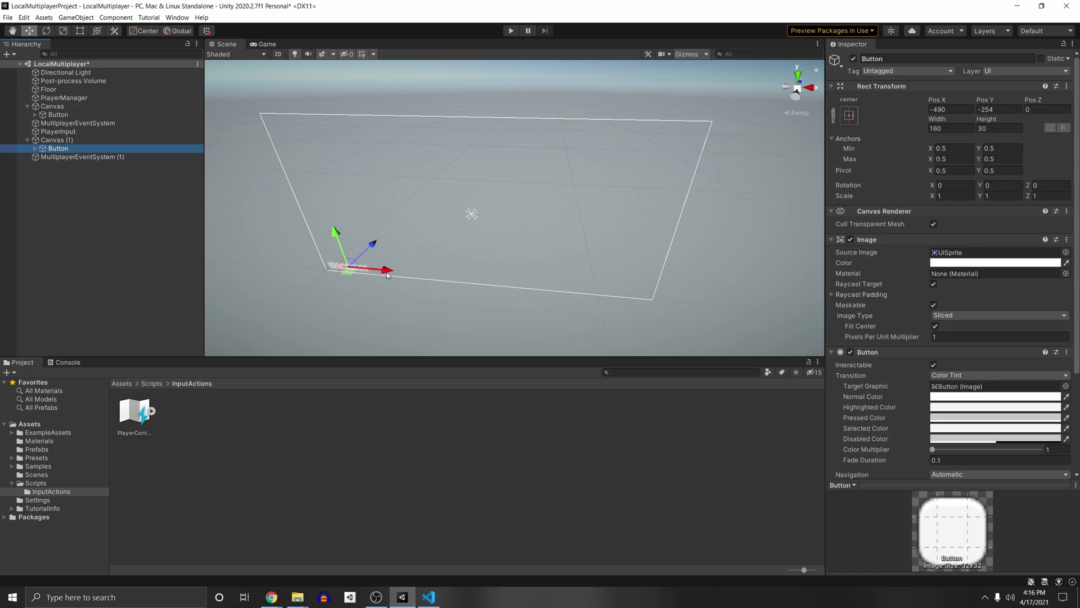
pyautogui.moveTo(387, 274); pyautogui.dragTo(661, 295)
pyautogui.moveTo(622, 249); pyautogui.dragTo(608, 97)
pyautogui.click(707, 140)
# Step: Duplicate PlayerInput and set PlayerInput (1)'s UI Input Module to MultiplayerEventSystem (1)
pyautogui.click(670, 146)
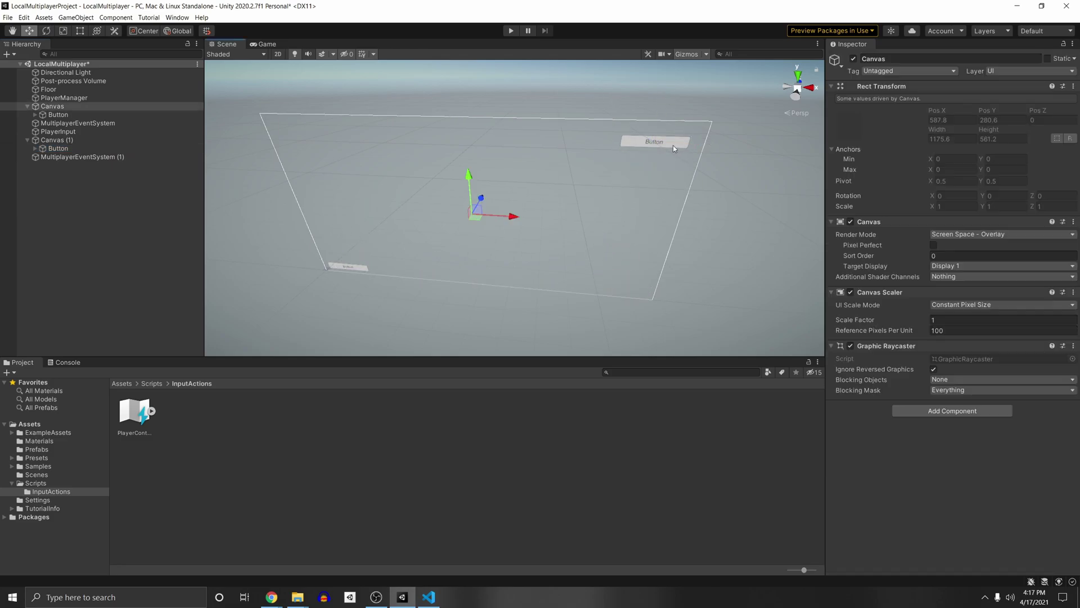
pyautogui.hotkey('ctrl', 'v')
pyautogui.click(99, 170)
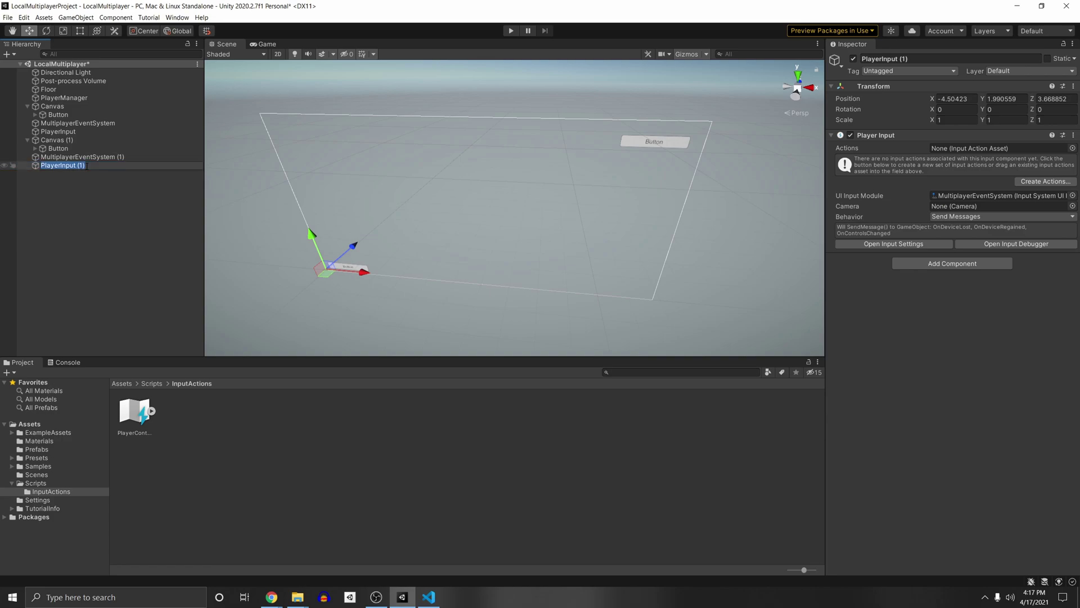
pyautogui.click(84, 166)
pyautogui.click(97, 158)
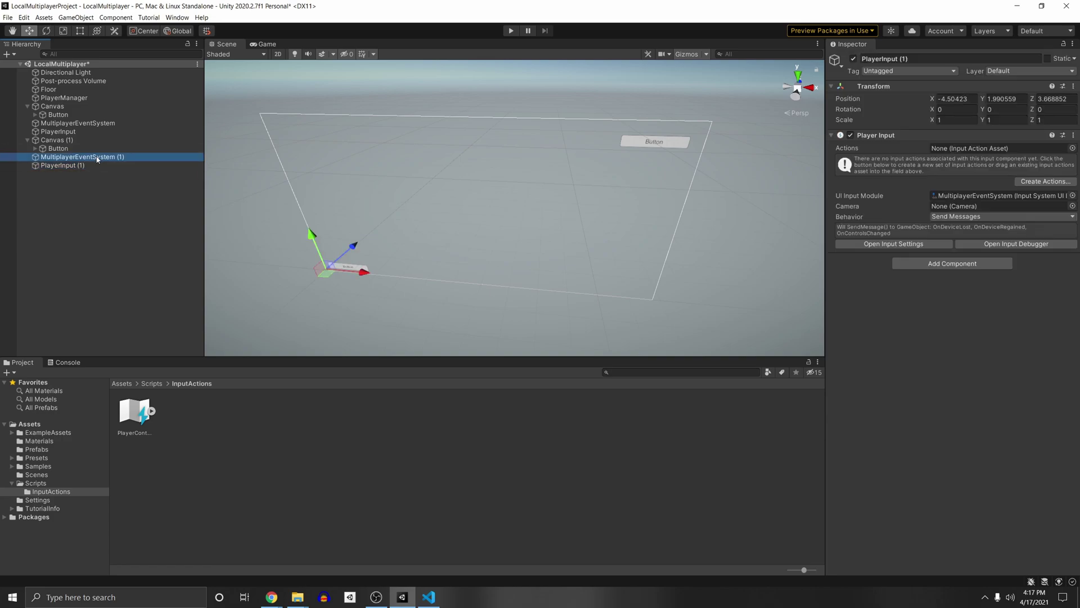
pyautogui.moveTo(96, 160); pyautogui.dragTo(948, 201)
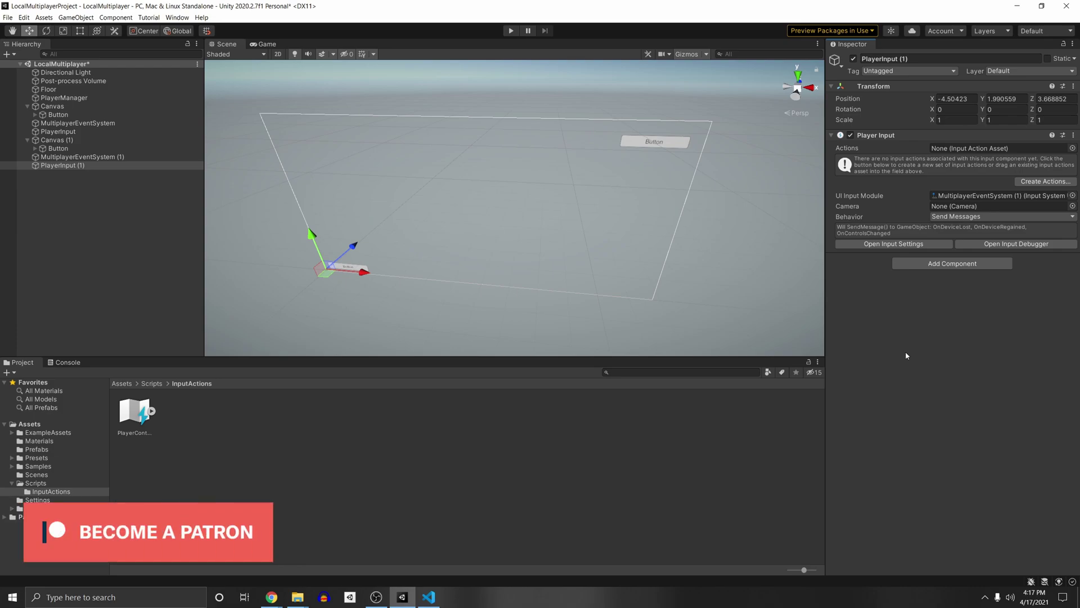
pyautogui.keyDown('alt'); pyautogui.moveTo(563, 293); pyautogui.dragTo(728, 223); pyautogui.keyUp('alt')
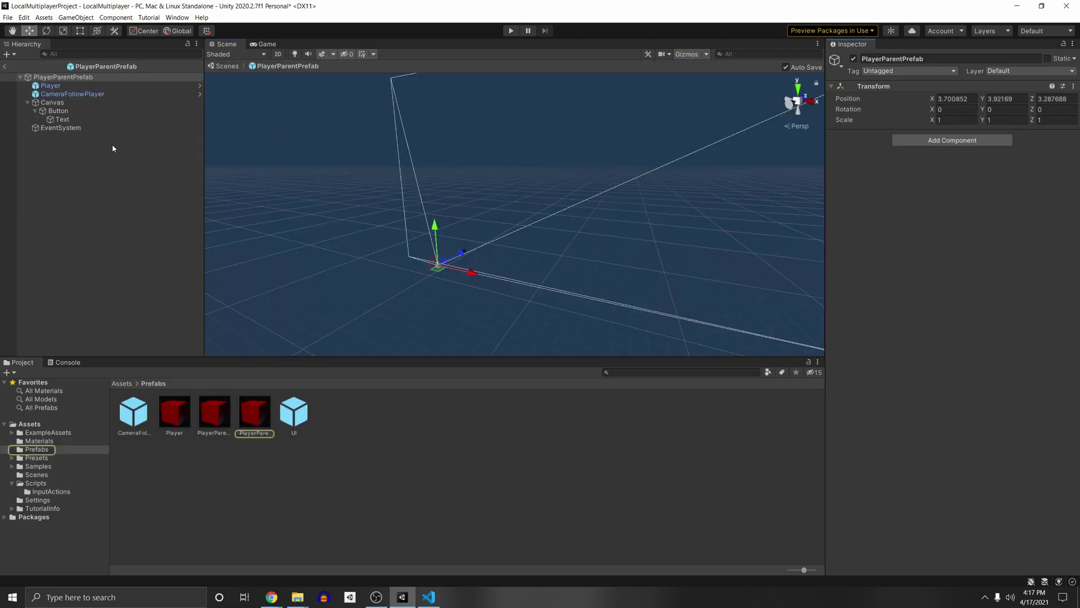
pyautogui.keyDown('alt'); pyautogui.moveTo(394, 248); pyautogui.dragTo(596, 242); pyautogui.keyUp('alt')
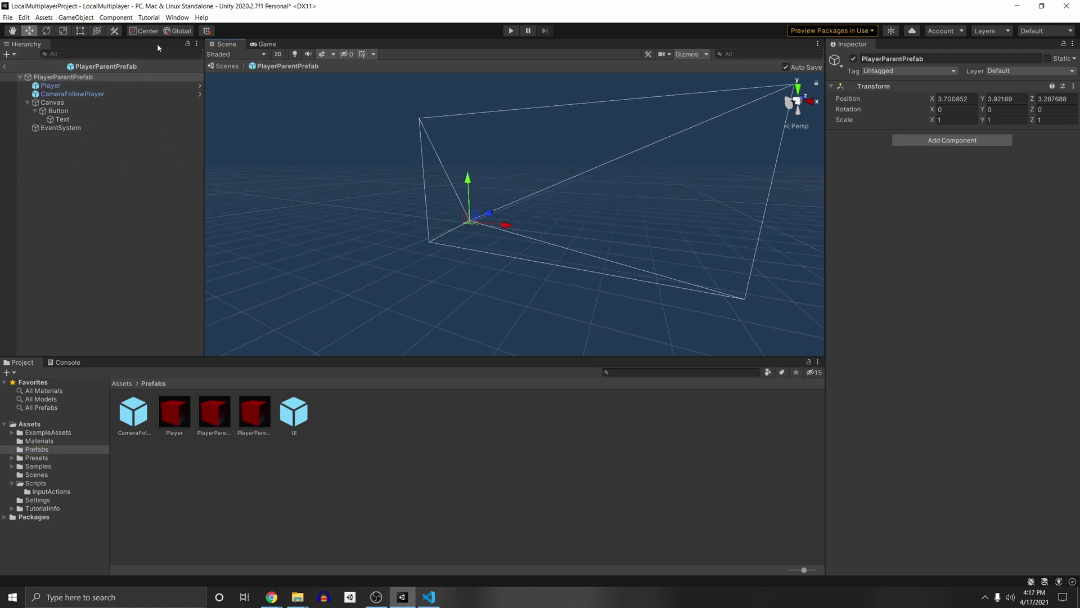
pyautogui.click(45, 104)
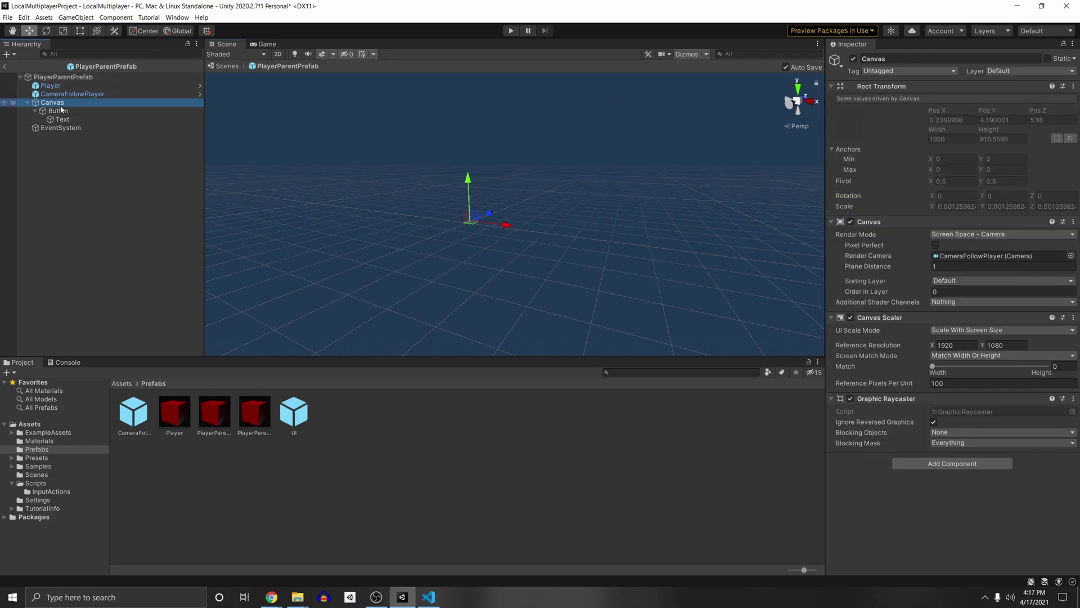
pyautogui.hotkey('ctrl', 'd')
pyautogui.hotkey('ctrl', 'z')
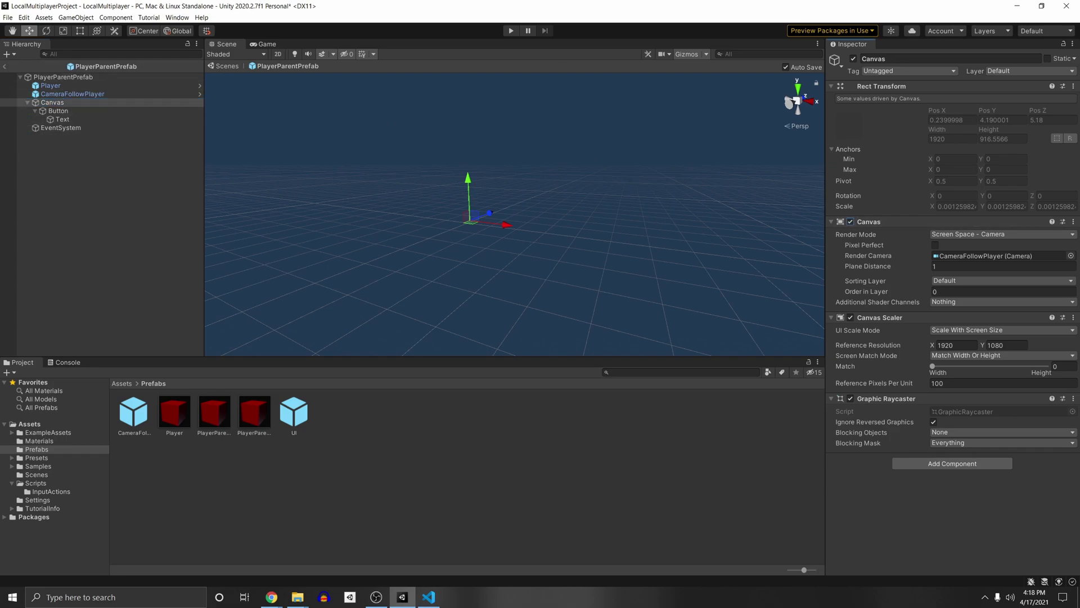
pyautogui.click(172, 211)
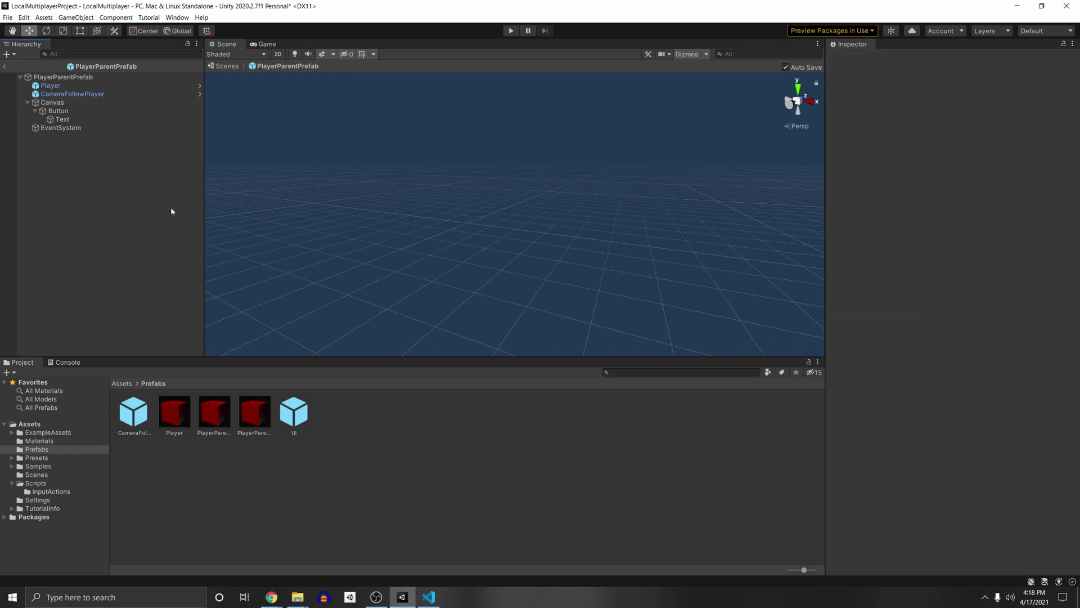
pyautogui.click(4, 67)
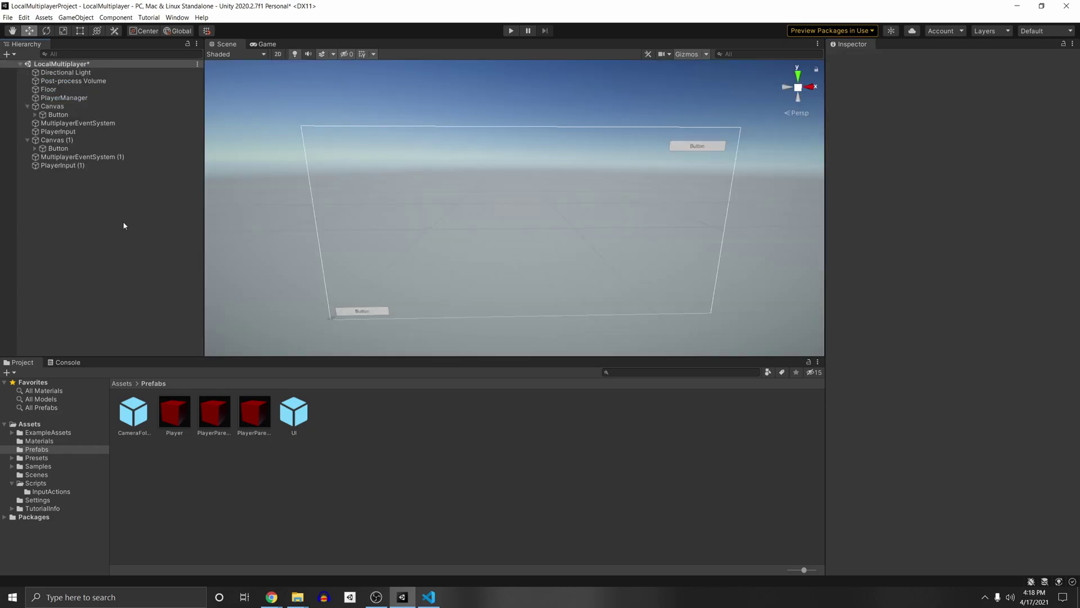